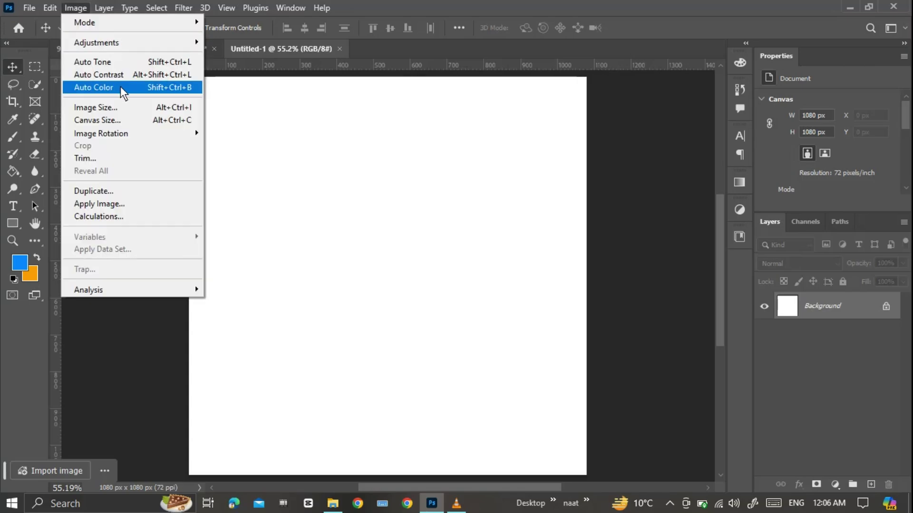
- Verify the canvas is 1080 × 1080 px at 72 pixels/inch and select the Rectangle tool
{"action": "left_click", "coordinate": [131, 107]}
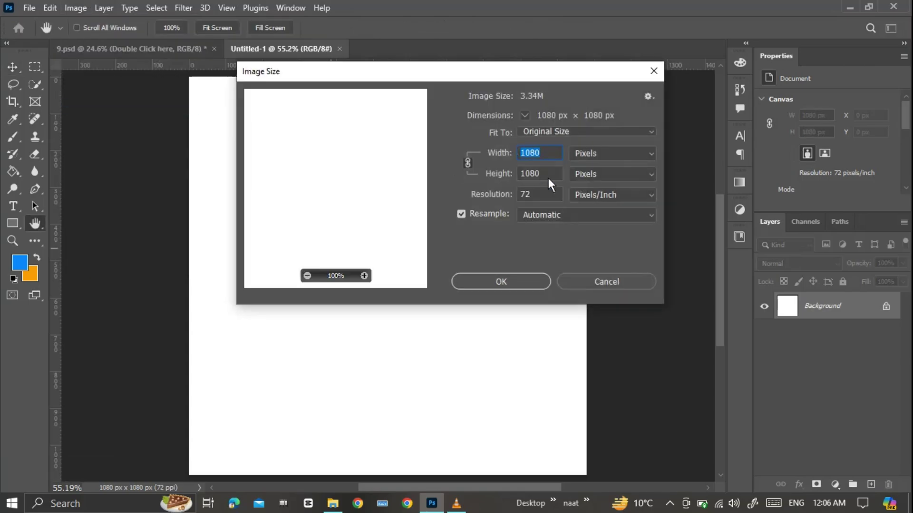
{"action": "left_click", "coordinate": [549, 178]}
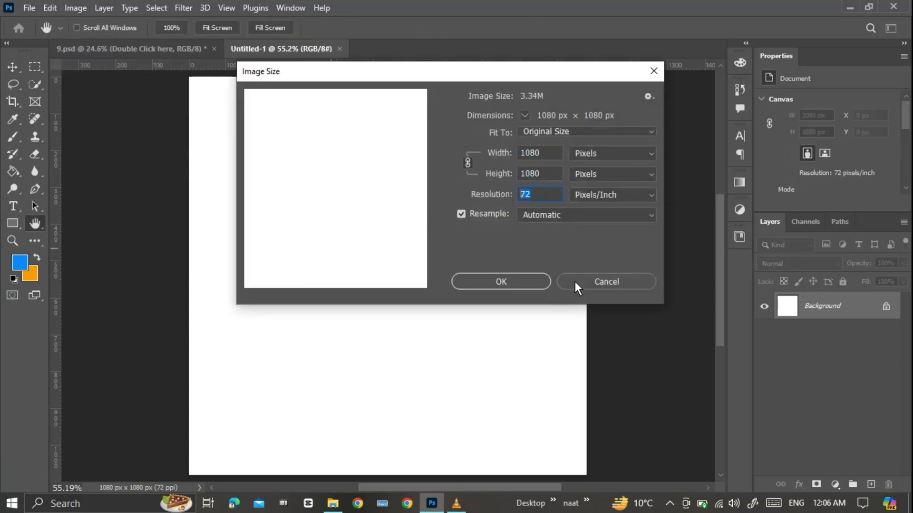
{"action": "left_click", "coordinate": [490, 281]}
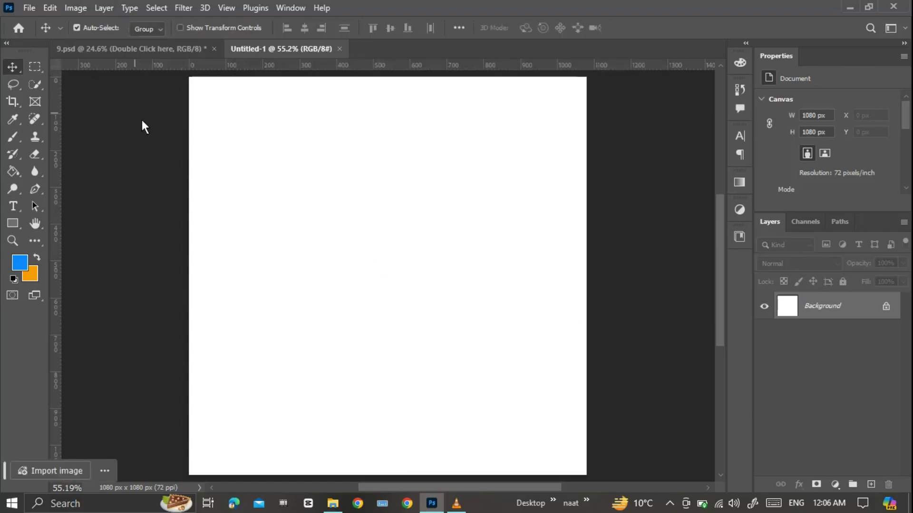
{"action": "left_click", "coordinate": [12, 223]}
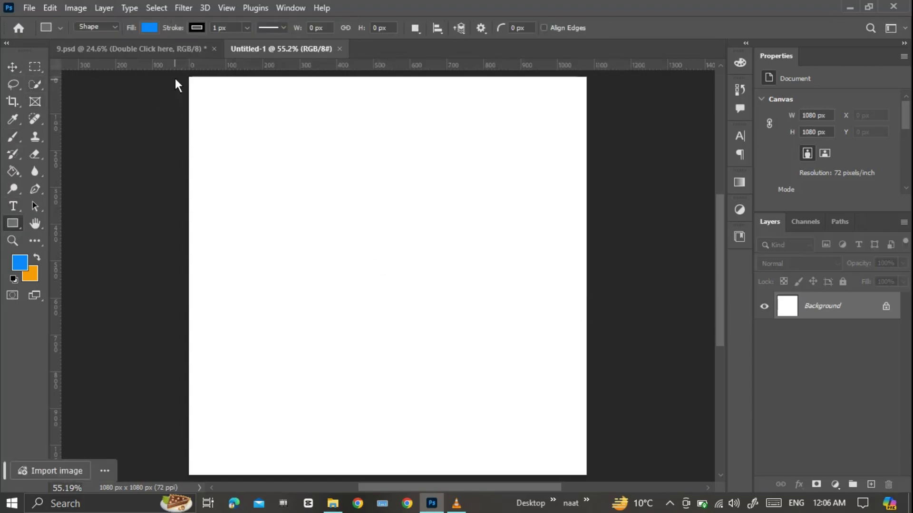
- Draw a wide blue header bar across the top of the canvas
{"action": "left_click_drag", "start_coordinate": [170, 76], "coordinate": [609, 126]}
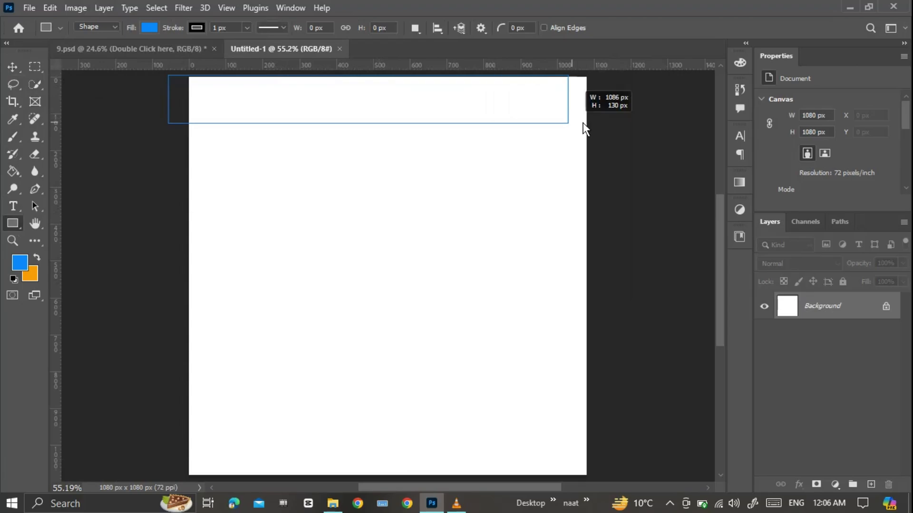
{"action": "left_click_drag", "start_coordinate": [610, 126], "coordinate": [614, 122]}
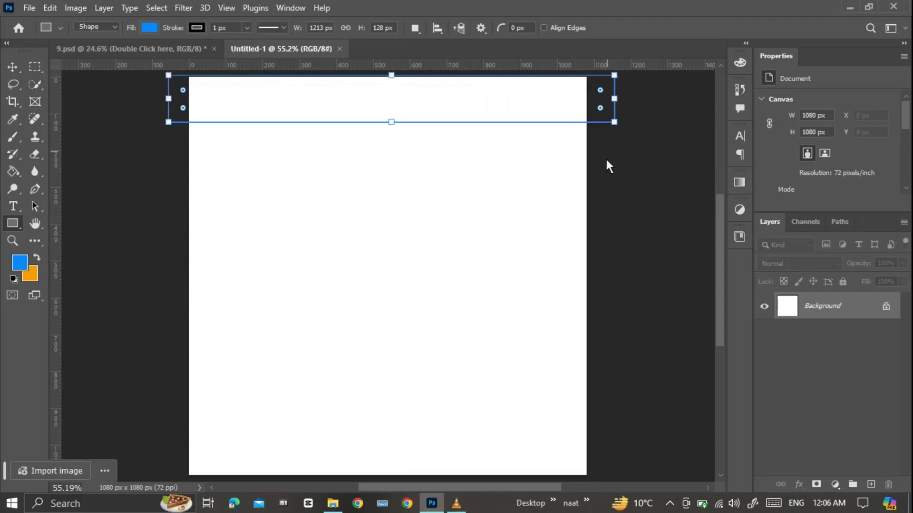
{"action": "scroll", "coordinate": [299, 204], "scroll_direction": "up", "scroll_amount": 2}
{"action": "scroll", "coordinate": [289, 195], "scroll_direction": "down", "scroll_amount": 1}
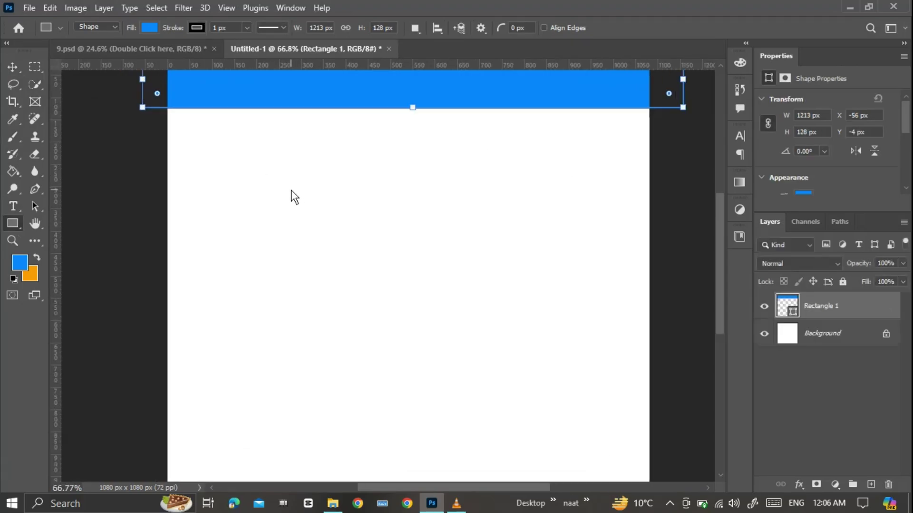
{"action": "scroll", "coordinate": [286, 318], "scroll_direction": "up", "scroll_amount": 3}
- Remove the header bar's outline and start a text layer below it
{"action": "key", "text": "v"}
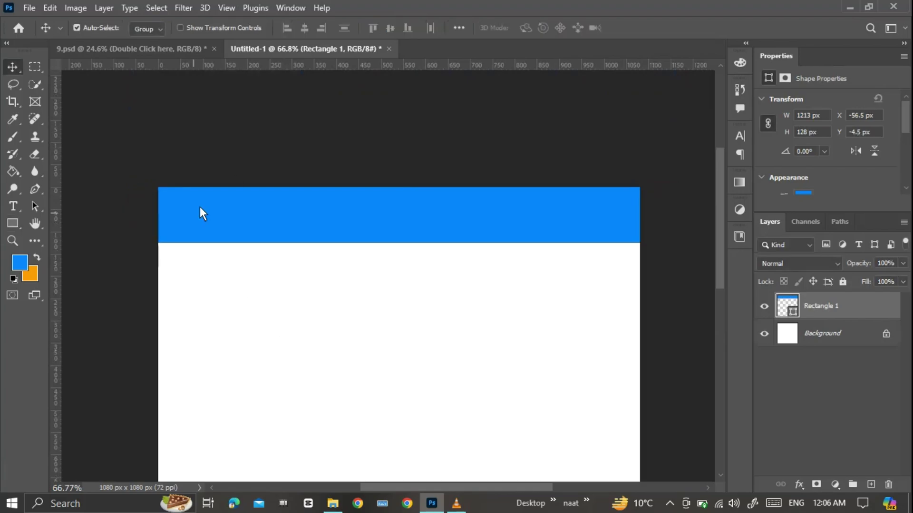
{"action": "left_click", "coordinate": [251, 155]}
{"action": "left_click", "coordinate": [266, 211]}
{"action": "scroll", "coordinate": [905, 150], "scroll_direction": "down", "scroll_amount": 3}
{"action": "left_click", "coordinate": [803, 118]}
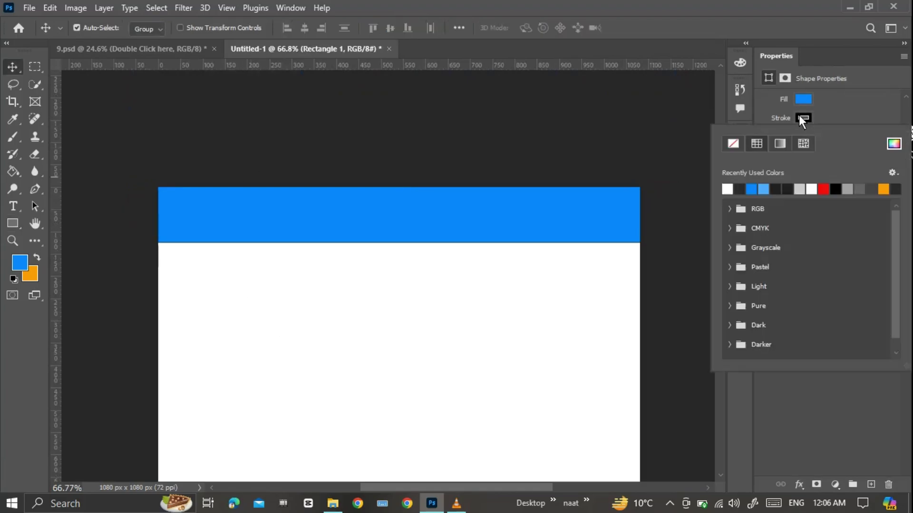
{"action": "left_click", "coordinate": [729, 142]}
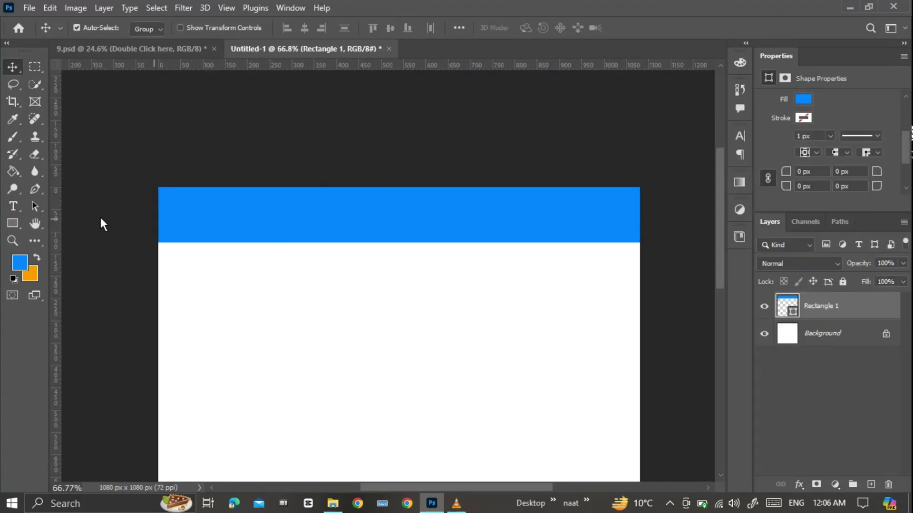
{"action": "key", "text": "t"}
{"action": "left_click", "coordinate": [203, 304]}
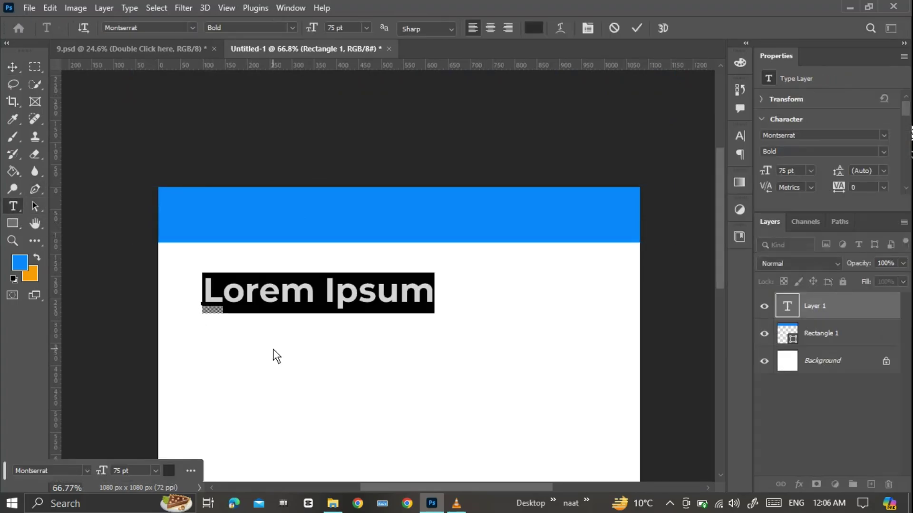
- Type LOGO and move it into the blue header bar
{"action": "type", "text": "LOGO"}
{"action": "key", "text": "ctrl+a"}
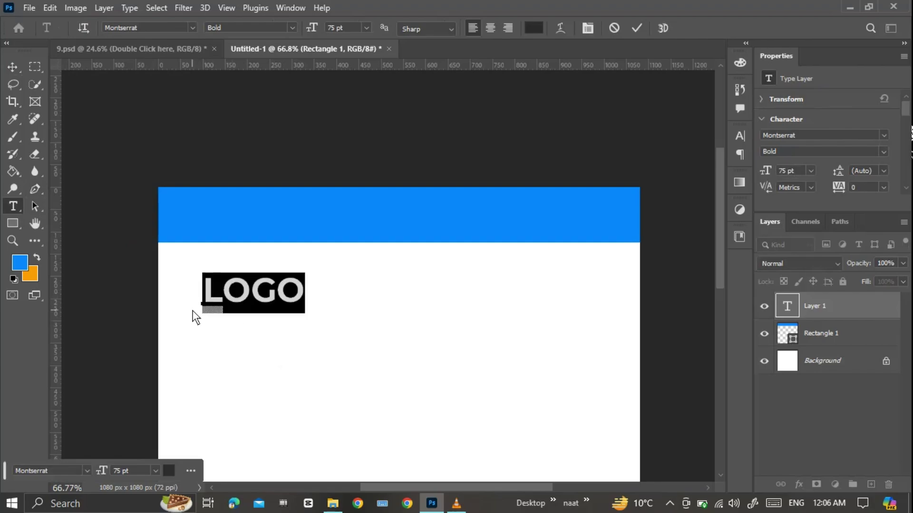
{"action": "left_click_drag", "start_coordinate": [196, 317], "coordinate": [220, 269]}
{"action": "left_click", "coordinate": [637, 28]}
- Resize the LOGO text to 50 pt
{"action": "scroll", "coordinate": [293, 239], "scroll_direction": "up", "scroll_amount": 1}
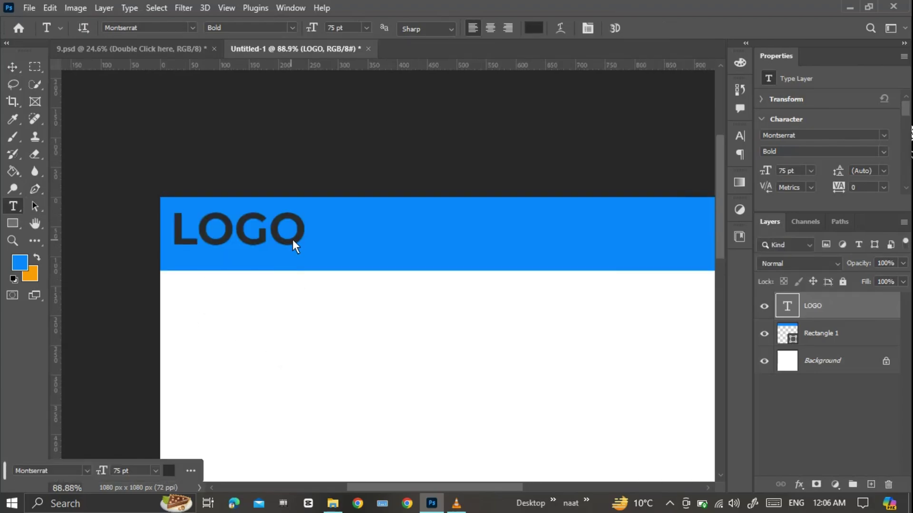
{"action": "double_click", "coordinate": [293, 239]}
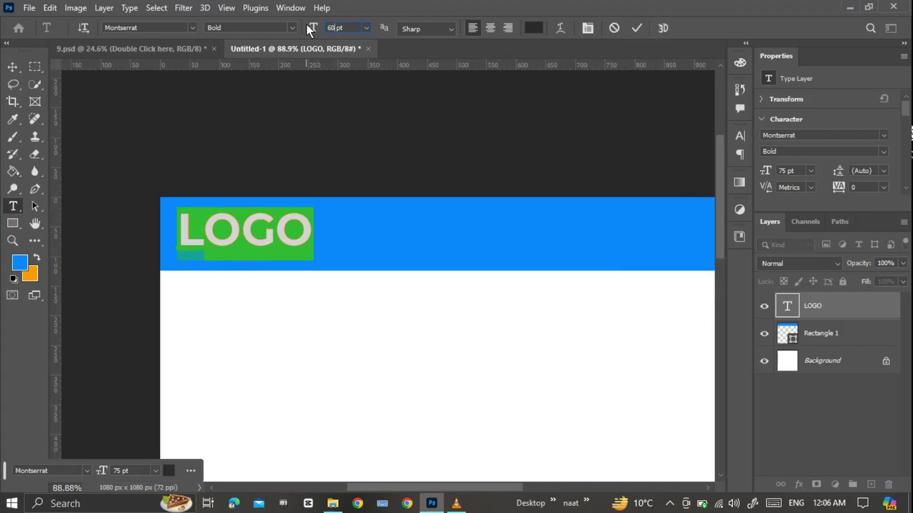
{"action": "type", "text": "60"}
{"action": "key", "text": "Return"}
{"action": "key", "text": "shift+Down"}
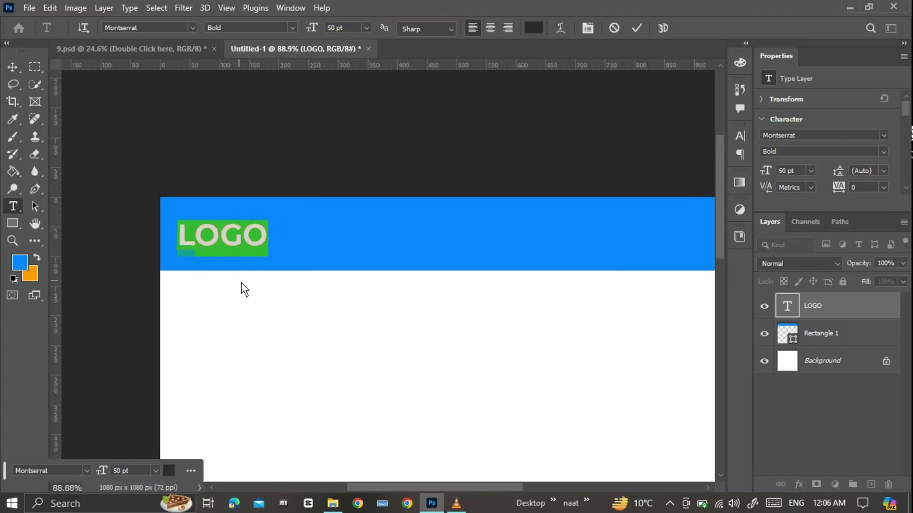
{"action": "left_click", "coordinate": [637, 28]}
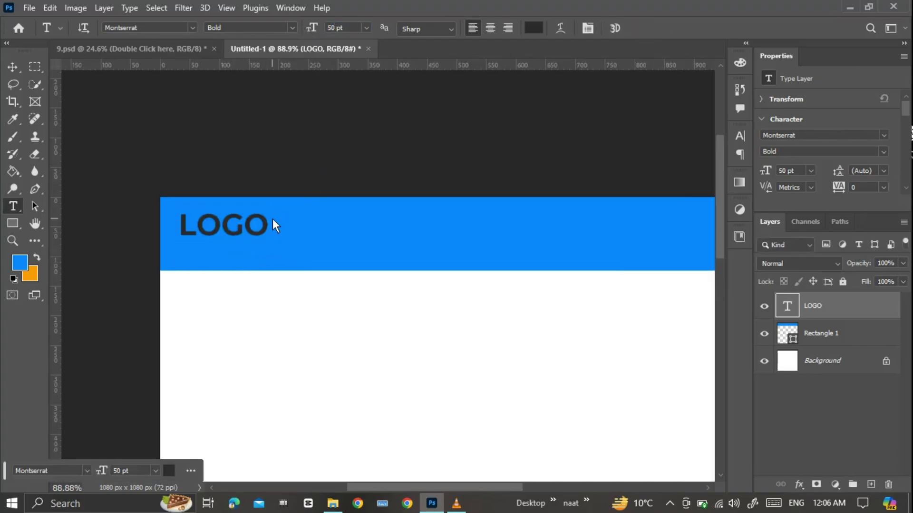
{"action": "left_click", "coordinate": [271, 220]}
- Make the LOGO text white and nudge it slightly upward in the bar
{"action": "double_click", "coordinate": [230, 241]}
{"action": "left_click", "coordinate": [534, 28]}
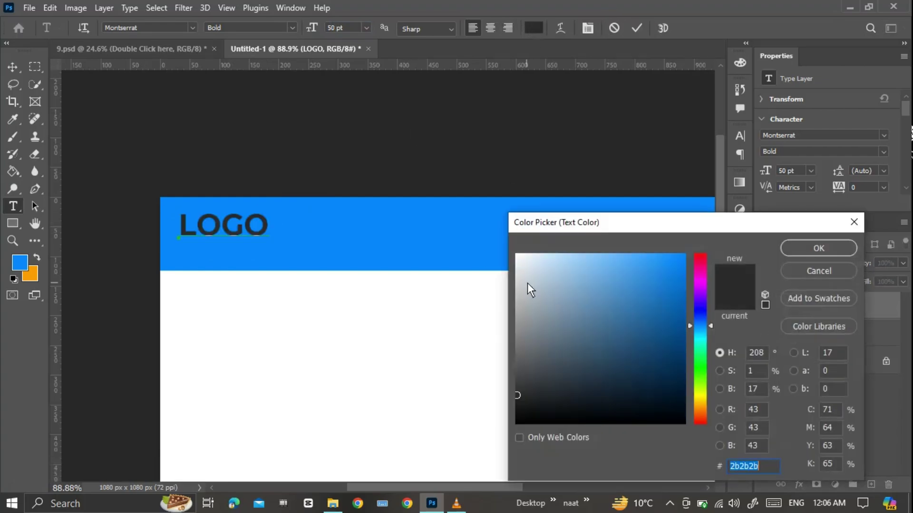
{"action": "left_click_drag", "start_coordinate": [527, 282], "coordinate": [516, 255]}
{"action": "left_click", "coordinate": [817, 246]}
{"action": "key", "text": "ctrl+Return"}
{"action": "key", "text": "v"}
{"action": "left_click_drag", "start_coordinate": [236, 239], "coordinate": [244, 234]}
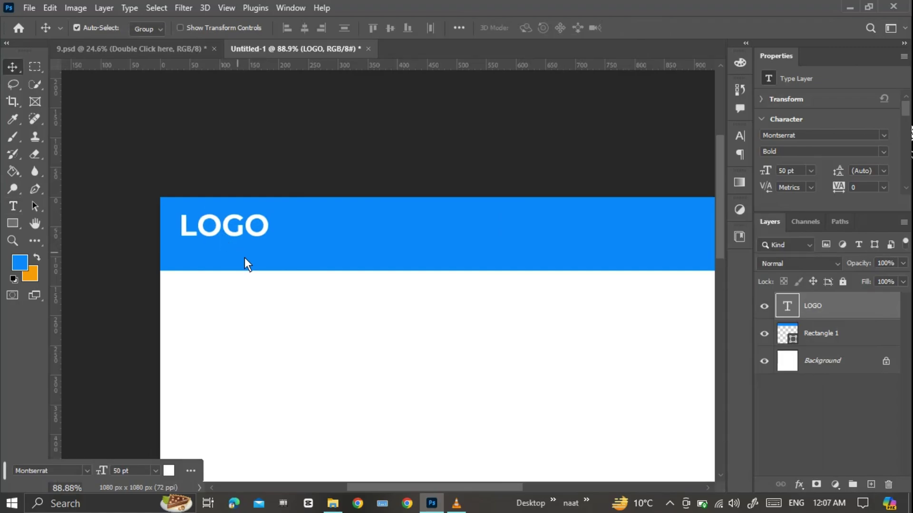
- Draw a fully rounded pill rectangle near the canvas bottom-left
{"action": "scroll", "coordinate": [261, 279], "scroll_direction": "down", "scroll_amount": 1}
{"action": "scroll", "coordinate": [265, 285], "scroll_direction": "down", "scroll_amount": 1}
{"action": "scroll", "coordinate": [284, 247], "scroll_direction": "down", "scroll_amount": 1}
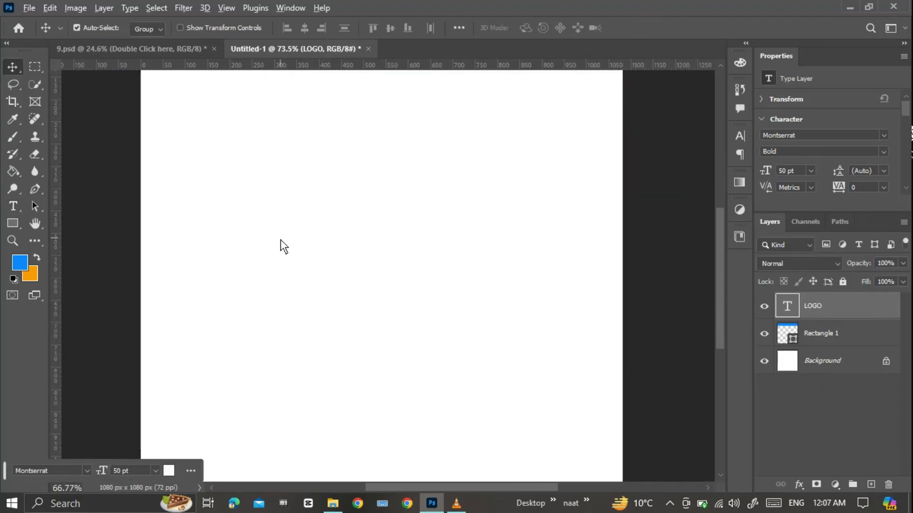
{"action": "key", "text": "u"}
{"action": "scroll", "coordinate": [238, 264], "scroll_direction": "down", "scroll_amount": 1}
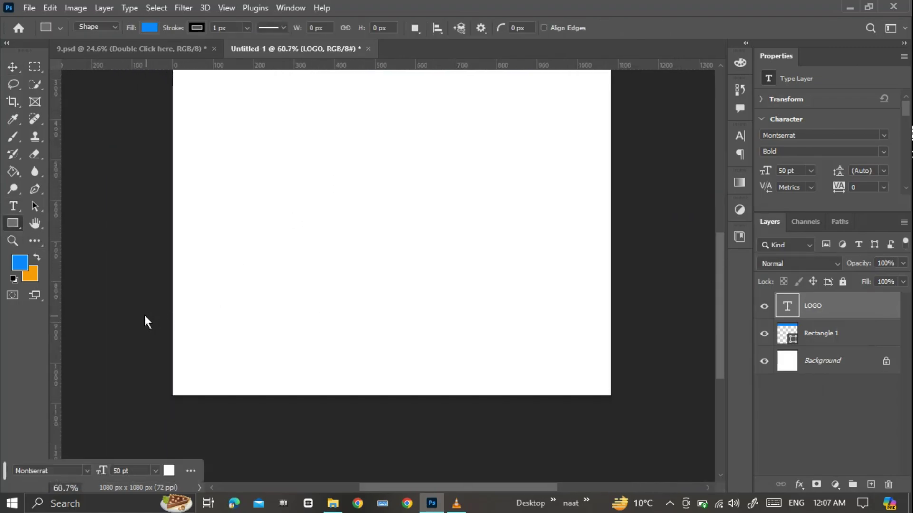
{"action": "left_click_drag", "start_coordinate": [146, 333], "coordinate": [390, 423]}
{"action": "mouse_move", "coordinate": [371, 358]}
{"action": "left_mouse_down"}
{"action": "mouse_move", "coordinate": [254, 401]}
{"action": "mouse_move", "coordinate": [265, 404]}
{"action": "left_mouse_up"}
{"action": "key", "text": "ctrl+z"}
- Scale the pill to 110% past the left edge and draw a full-width bar above it
{"action": "key", "text": "ctrl+t"}
{"action": "left_click_drag", "start_coordinate": [390, 422], "coordinate": [415, 431]}
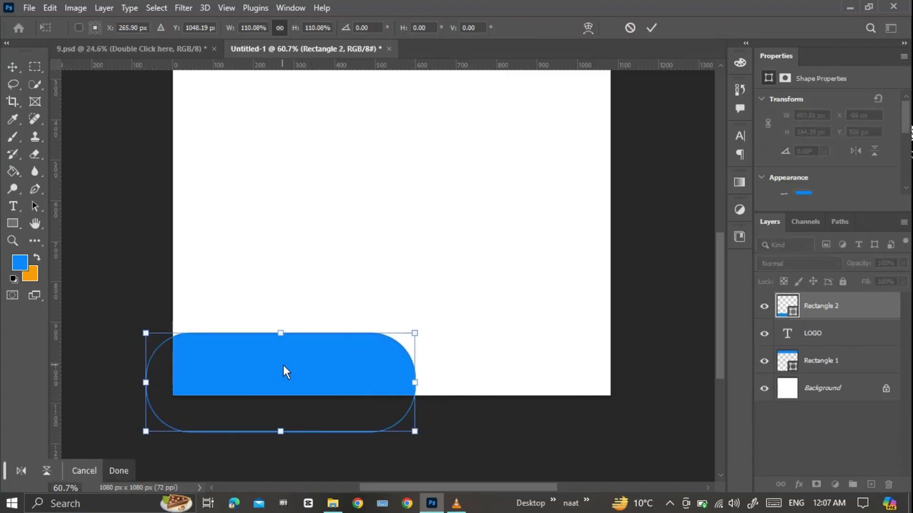
{"action": "mouse_move", "coordinate": [284, 365]}
{"action": "left_mouse_down"}
{"action": "mouse_move", "coordinate": [292, 376]}
{"action": "mouse_move", "coordinate": [294, 366]}
{"action": "left_mouse_up"}
{"action": "left_click_drag", "start_coordinate": [360, 367], "coordinate": [350, 362]}
{"action": "left_click", "coordinate": [649, 28]}
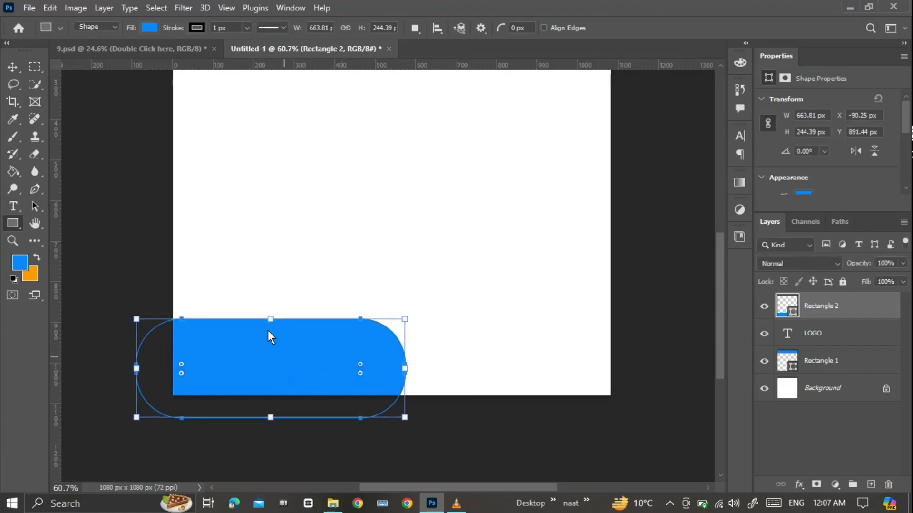
{"action": "mouse_move", "coordinate": [144, 274]}
{"action": "left_mouse_down"}
{"action": "mouse_move", "coordinate": [421, 329]}
{"action": "mouse_move", "coordinate": [632, 322]}
{"action": "left_mouse_up"}
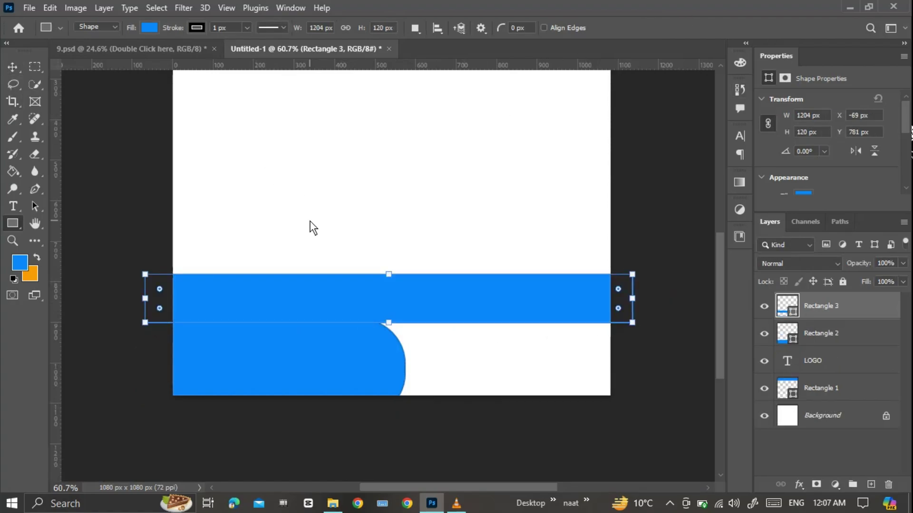
- Remove the outlines from the full-width bar and the pill shape
{"action": "key", "text": "v"}
{"action": "scroll", "coordinate": [906, 134], "scroll_direction": "down", "scroll_amount": 3}
{"action": "left_click", "coordinate": [804, 122]}
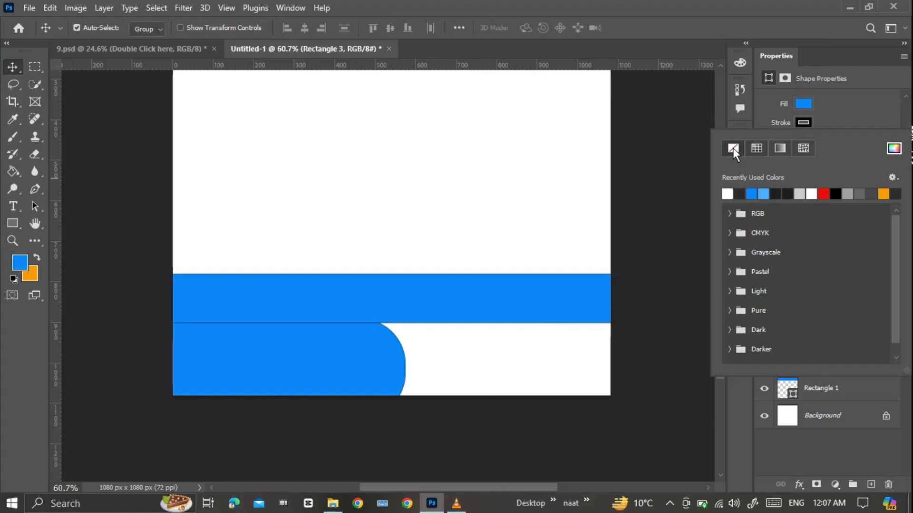
{"action": "left_click", "coordinate": [734, 148]}
{"action": "left_click", "coordinate": [430, 372]}
{"action": "left_click", "coordinate": [803, 122]}
{"action": "left_click", "coordinate": [736, 146]}
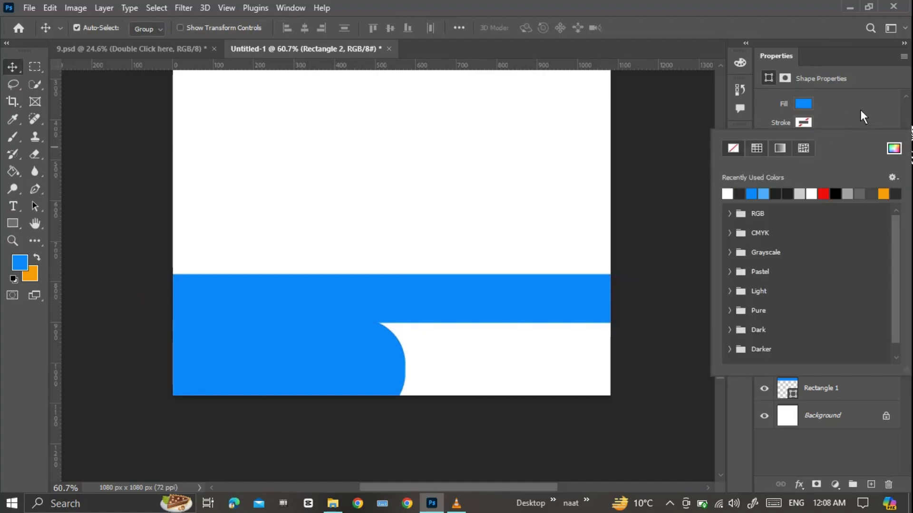
{"action": "left_click", "coordinate": [394, 373]}
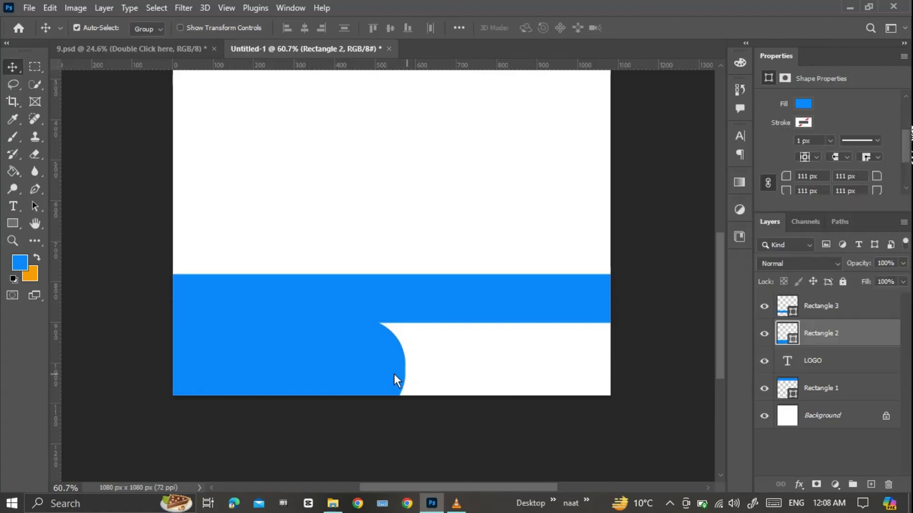
- Fill the pill shape with dark grey 1F1F1F and nudge it slightly
{"action": "left_click", "coordinate": [803, 104]}
{"action": "left_click", "coordinate": [861, 175]}
{"action": "left_click", "coordinate": [870, 175]}
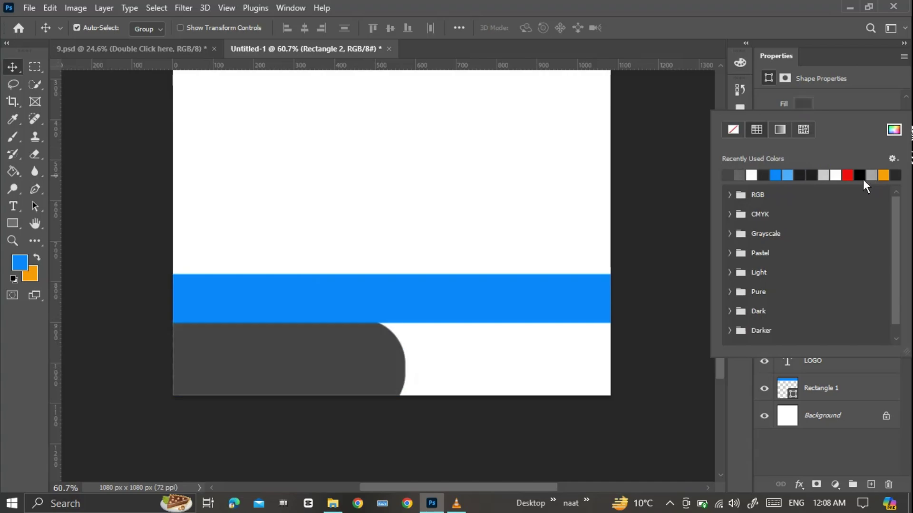
{"action": "left_click", "coordinate": [894, 129]}
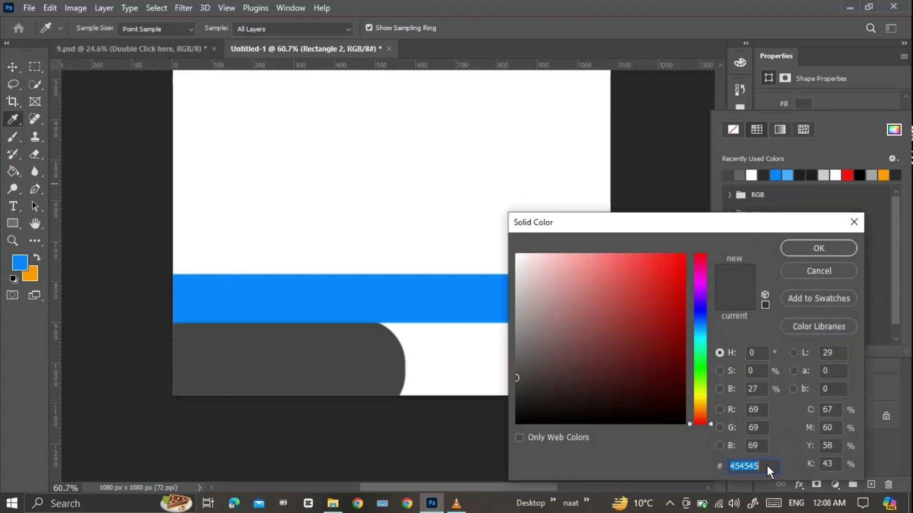
{"action": "type", "text": "1"}
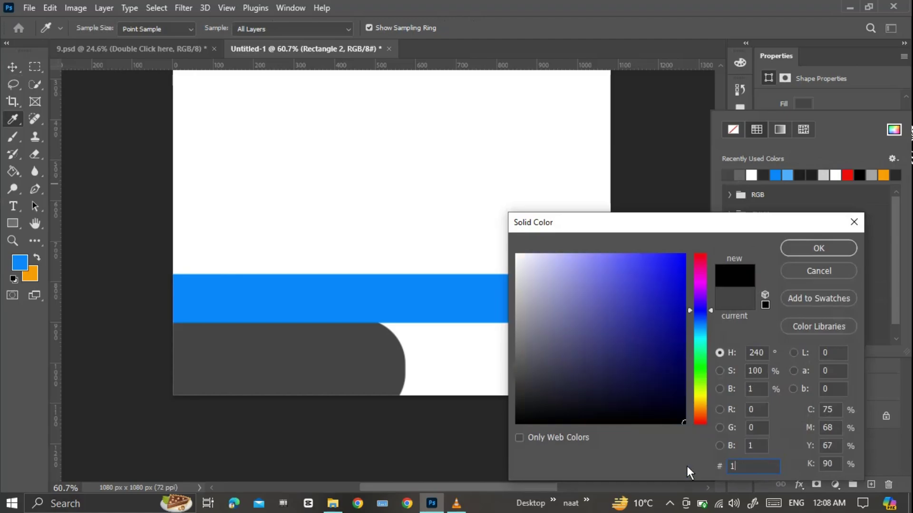
{"action": "type", "text": "F"}
{"action": "type", "text": "1F1F1"}
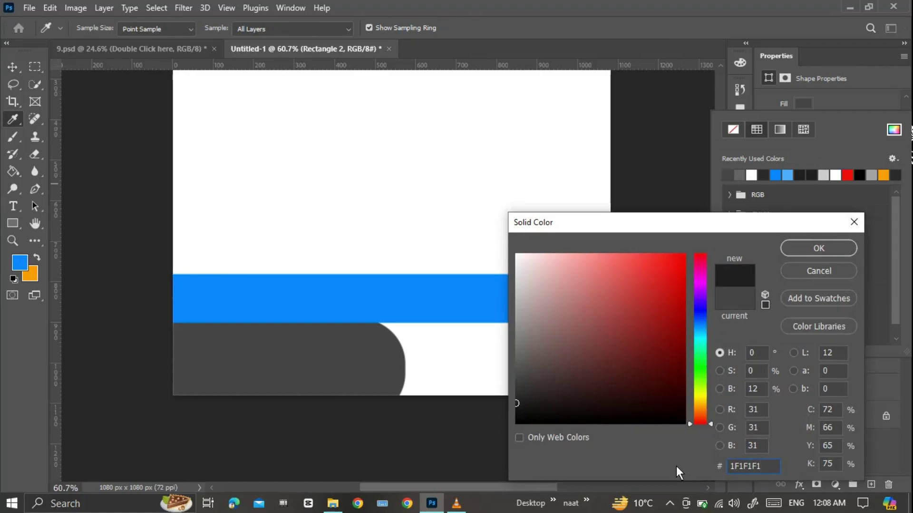
{"action": "key", "text": "BackSpace"}
{"action": "left_click", "coordinate": [823, 249]}
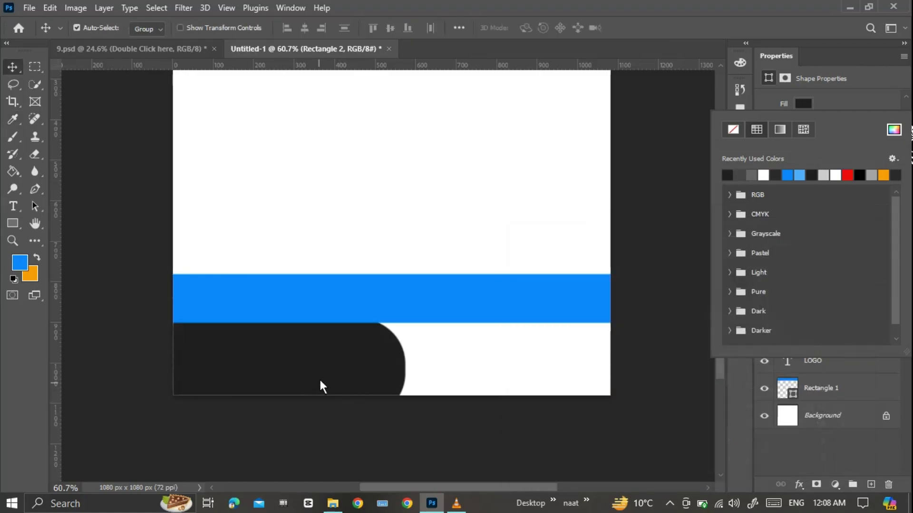
{"action": "left_click_drag", "start_coordinate": [330, 377], "coordinate": [326, 368]}
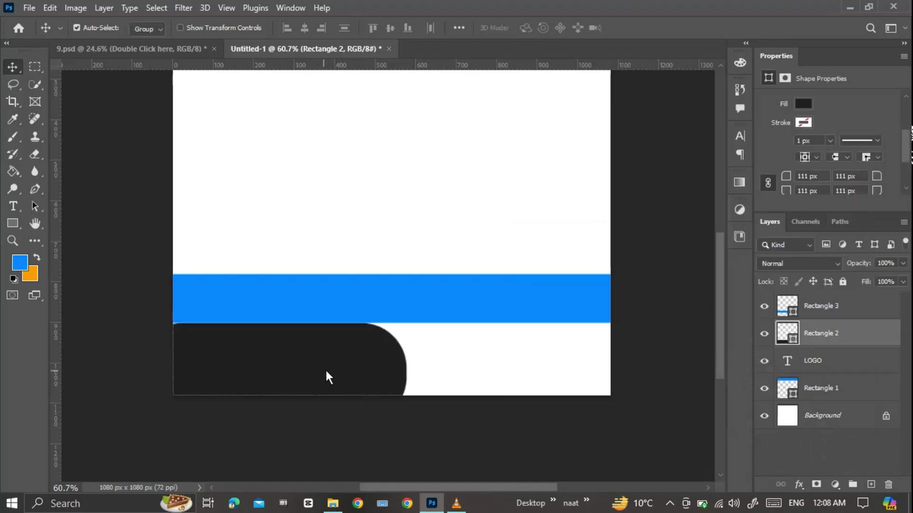
- Round the dark shape's corners to 122 px and shift it slightly left
{"action": "key", "text": "ctrl+t"}
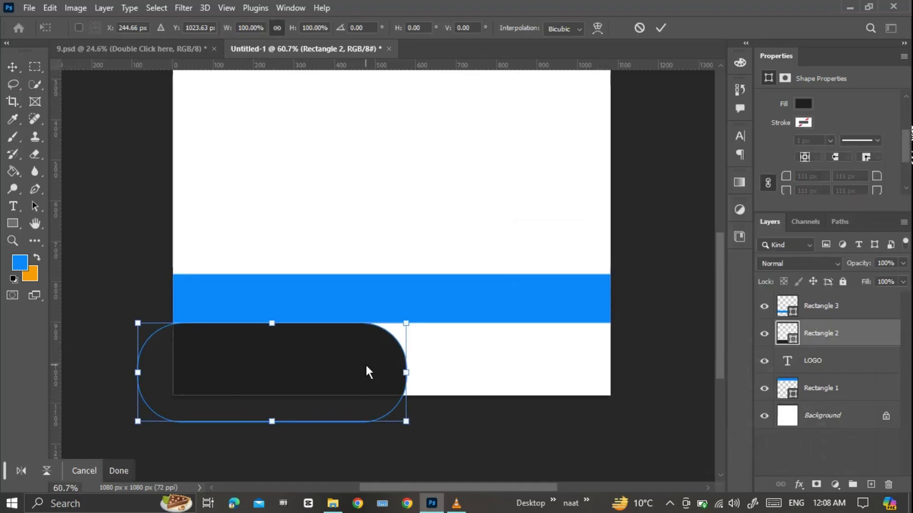
{"action": "scroll", "coordinate": [367, 369], "scroll_direction": "up", "scroll_amount": 1}
{"action": "scroll", "coordinate": [369, 369], "scroll_direction": "up", "scroll_amount": 3}
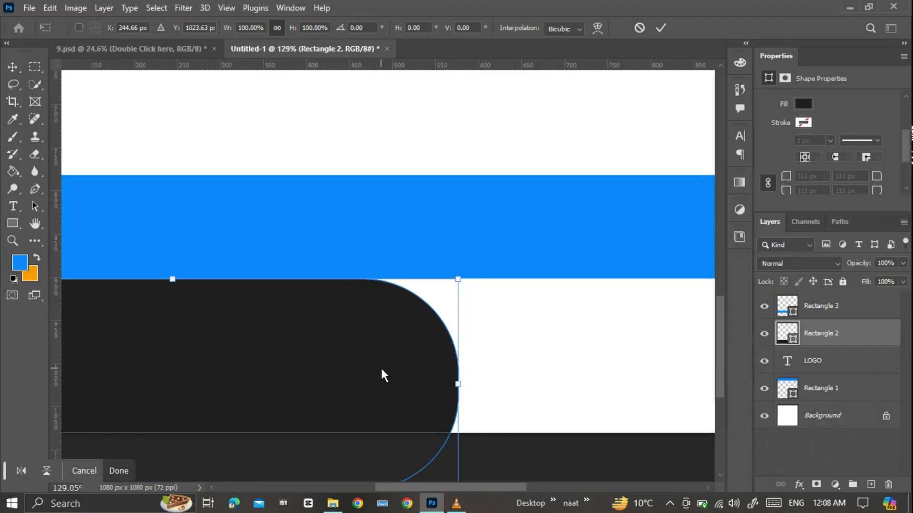
{"action": "left_click", "coordinate": [13, 223]}
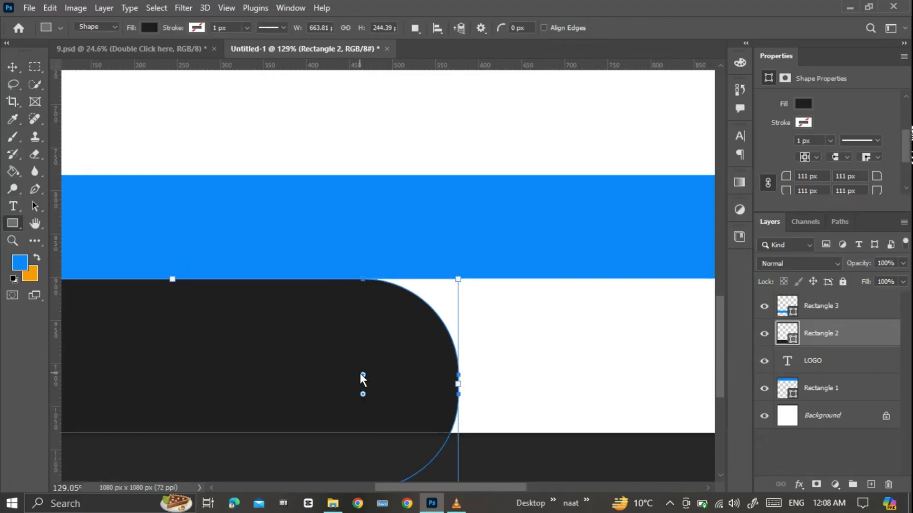
{"action": "left_click_drag", "start_coordinate": [361, 373], "coordinate": [323, 404]}
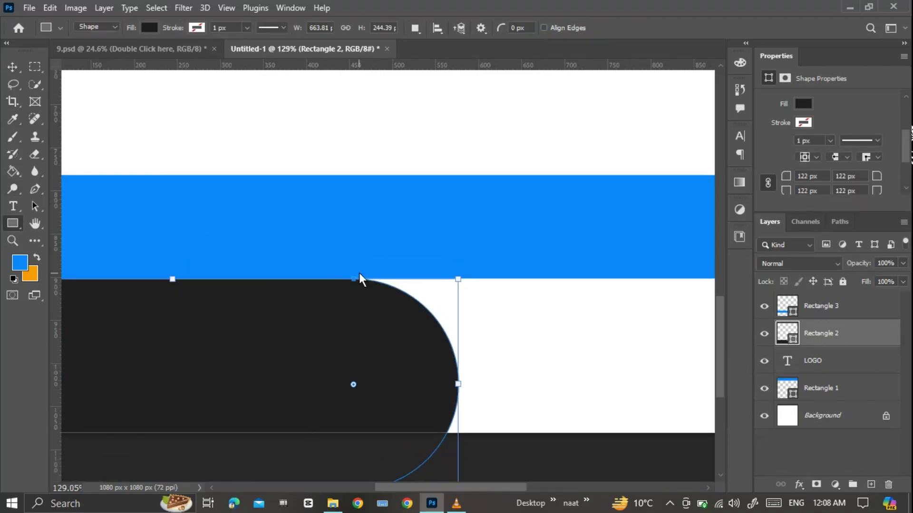
{"action": "scroll", "coordinate": [404, 324], "scroll_direction": "down", "scroll_amount": 2}
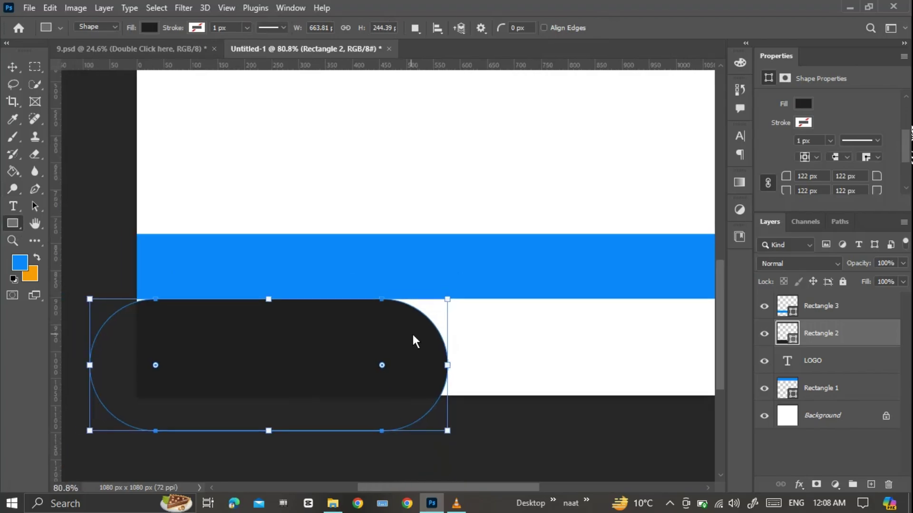
{"action": "key", "text": "v"}
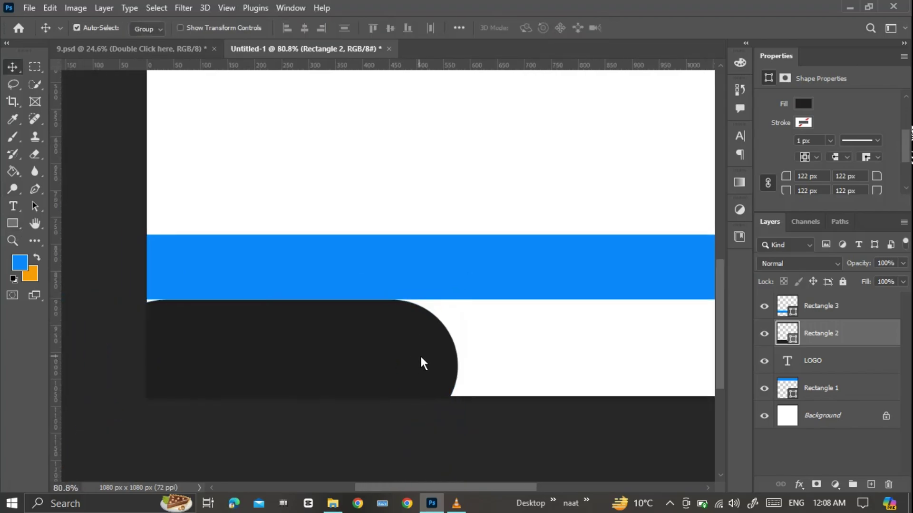
{"action": "left_click_drag", "start_coordinate": [421, 358], "coordinate": [412, 353]}
- Scale the dark shape to about 117% (776 × 286 px), bleeding off the lower-left edge
{"action": "key", "text": "ctrl+t"}
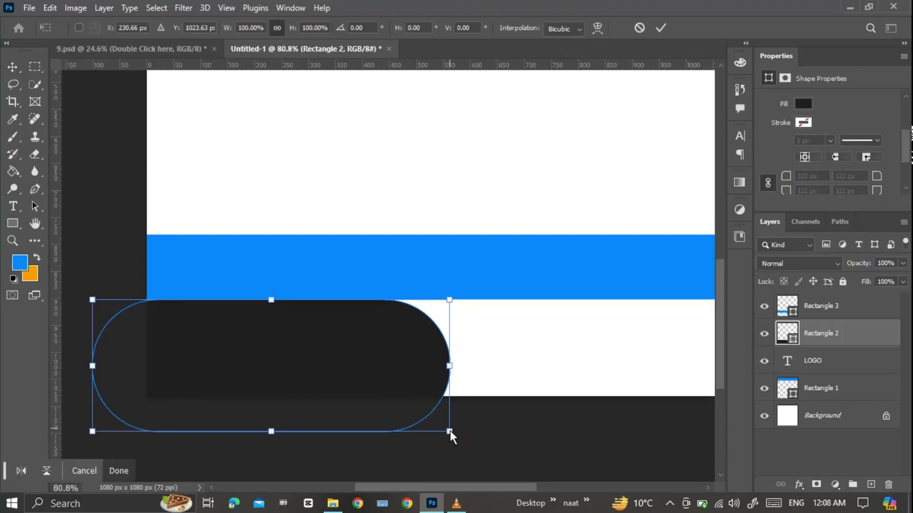
{"action": "left_click_drag", "start_coordinate": [450, 431], "coordinate": [508, 453]}
{"action": "mouse_move", "coordinate": [395, 393]}
{"action": "left_mouse_down"}
{"action": "mouse_move", "coordinate": [363, 400]}
{"action": "mouse_move", "coordinate": [361, 391]}
{"action": "left_mouse_up"}
{"action": "scroll", "coordinate": [361, 391], "scroll_direction": "down", "scroll_amount": 1}
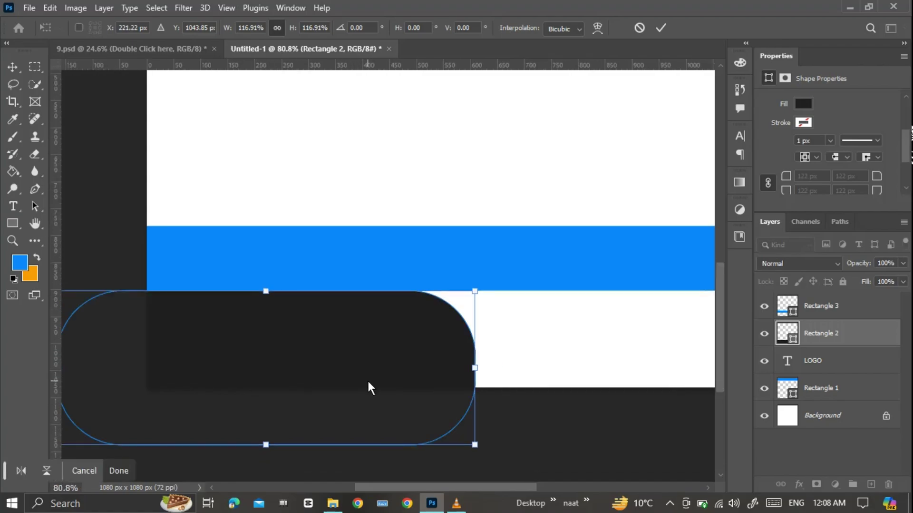
{"action": "left_click", "coordinate": [658, 27]}
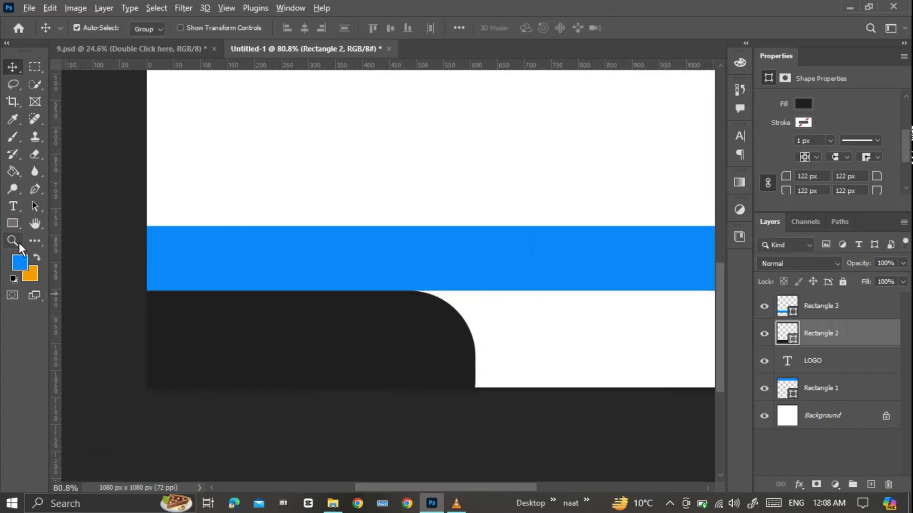
{"action": "scroll", "coordinate": [164, 231], "scroll_direction": "down", "scroll_amount": 1}
{"action": "scroll", "coordinate": [227, 243], "scroll_direction": "up", "scroll_amount": 1}
{"action": "scroll", "coordinate": [227, 243], "scroll_direction": "right", "scroll_amount": 3}
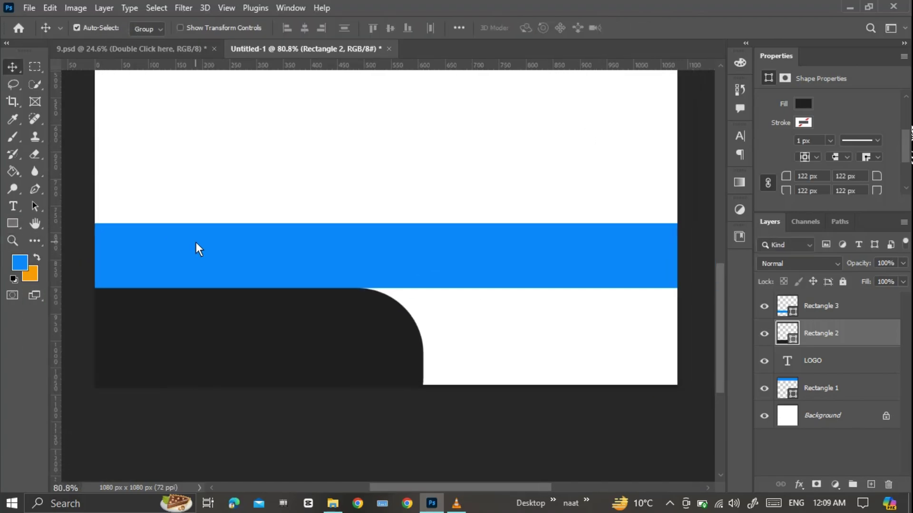
{"action": "left_click", "coordinate": [12, 224]}
{"action": "scroll", "coordinate": [471, 287], "scroll_direction": "up", "scroll_amount": 1}
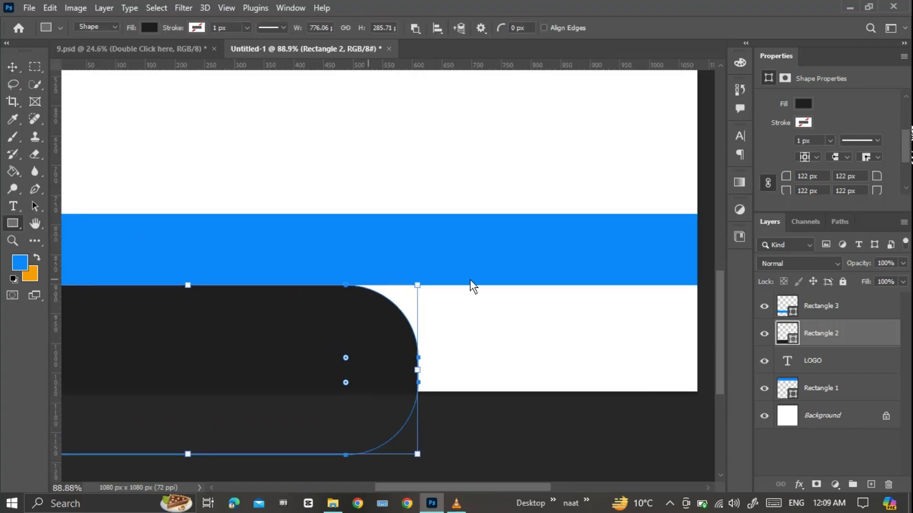
{"action": "scroll", "coordinate": [493, 298], "scroll_direction": "up", "scroll_amount": 1}
{"action": "scroll", "coordinate": [492, 299], "scroll_direction": "up", "scroll_amount": 1}
{"action": "scroll", "coordinate": [492, 299], "scroll_direction": "down", "scroll_amount": 1}
{"action": "scroll", "coordinate": [497, 304], "scroll_direction": "down", "scroll_amount": 2}
{"action": "scroll", "coordinate": [496, 305], "scroll_direction": "down", "scroll_amount": 1}
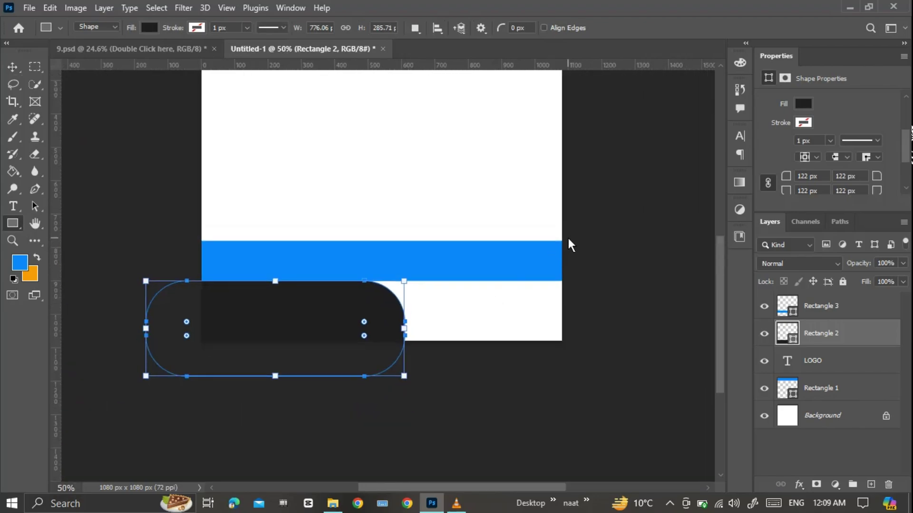
- Draw a dark 706 × 637 px rectangle with 198 px corners at lower right, raised above the stripe
{"action": "mouse_move", "coordinate": [574, 226]}
{"action": "left_mouse_down"}
{"action": "mouse_move", "coordinate": [470, 310]}
{"action": "mouse_move", "coordinate": [375, 437]}
{"action": "left_mouse_up"}
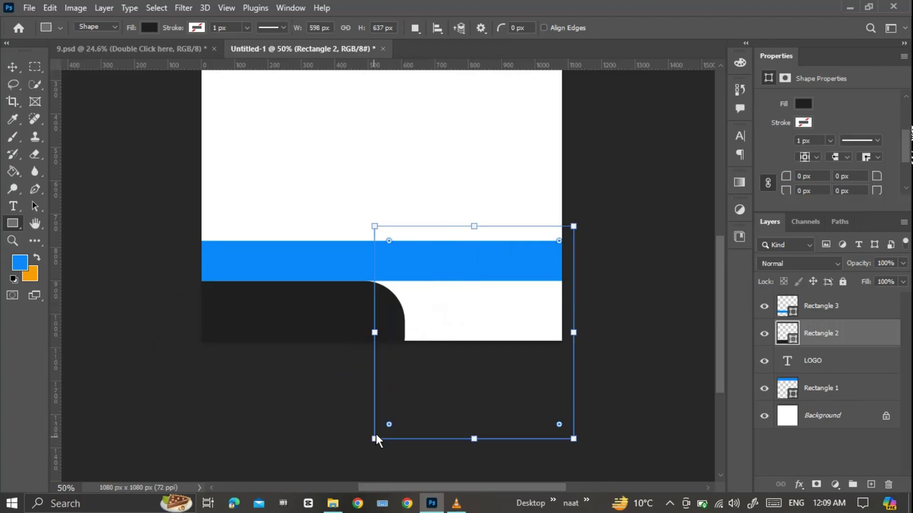
{"action": "left_click_drag", "start_coordinate": [574, 332], "coordinate": [609, 332]}
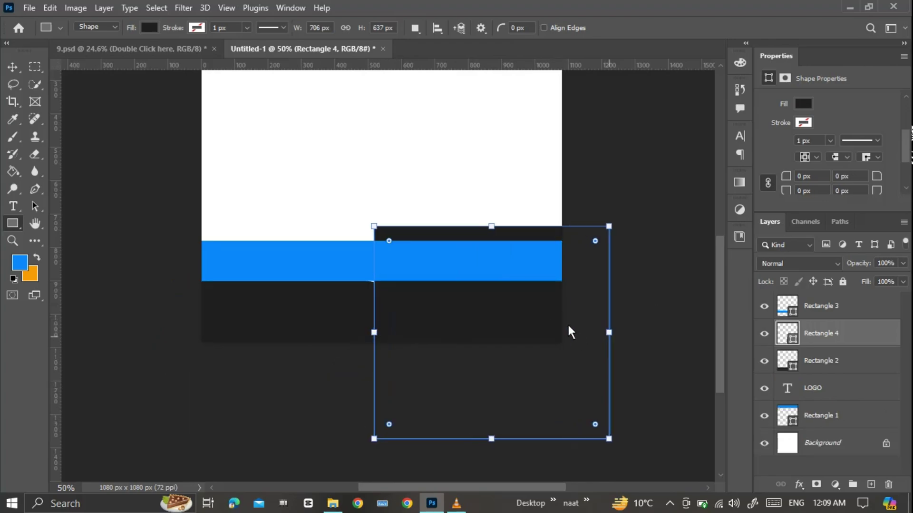
{"action": "mouse_move", "coordinate": [389, 241]}
{"action": "left_mouse_down"}
{"action": "mouse_move", "coordinate": [505, 350]}
{"action": "mouse_move", "coordinate": [440, 292]}
{"action": "left_mouse_up"}
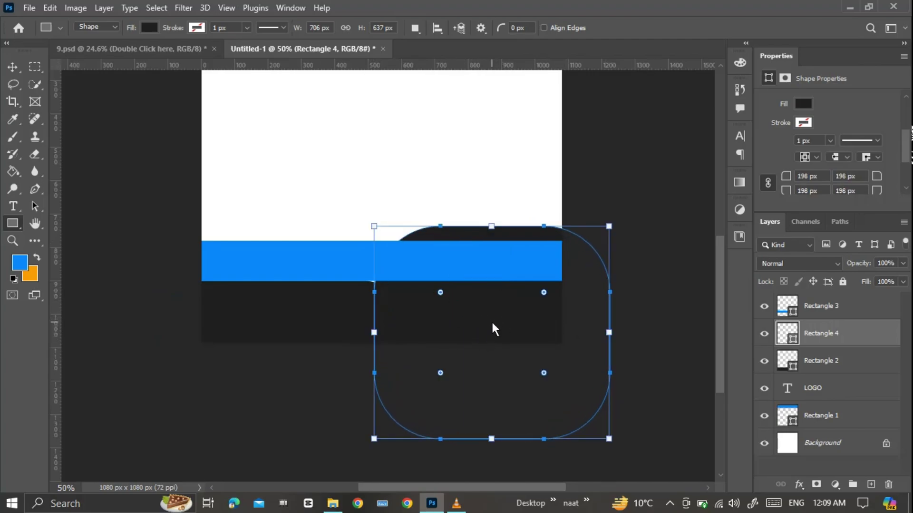
{"action": "key", "text": "v"}
{"action": "left_click_drag", "start_coordinate": [492, 320], "coordinate": [495, 310]}
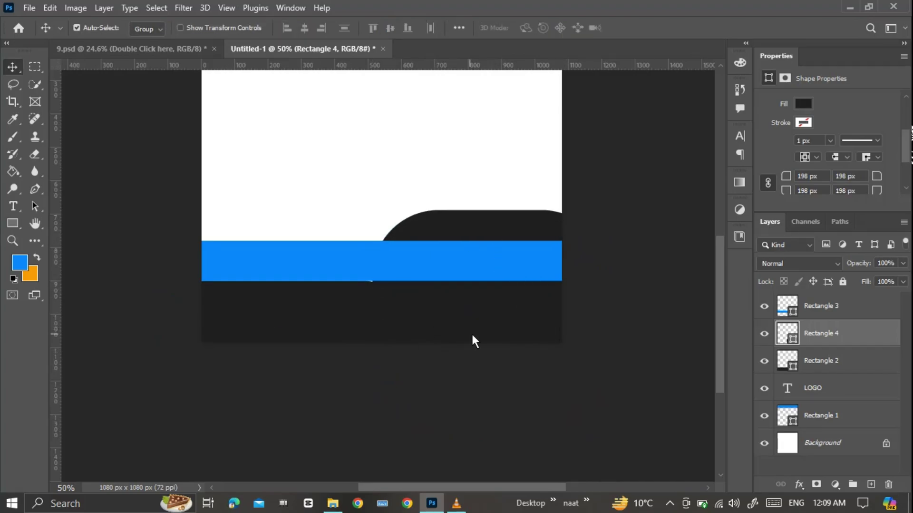
{"action": "left_click_drag", "start_coordinate": [472, 332], "coordinate": [463, 313]}
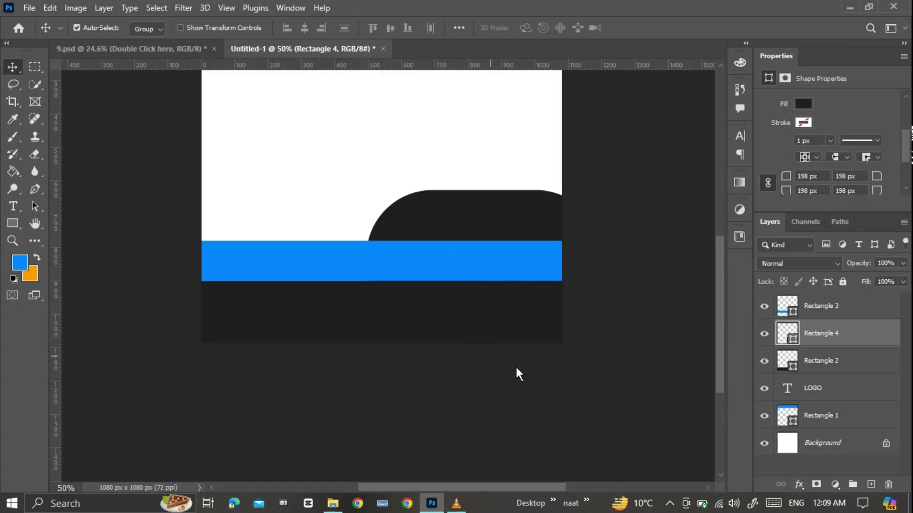
{"action": "scroll", "coordinate": [322, 398], "scroll_direction": "up", "scroll_amount": 5}
{"action": "left_click", "coordinate": [322, 398]}
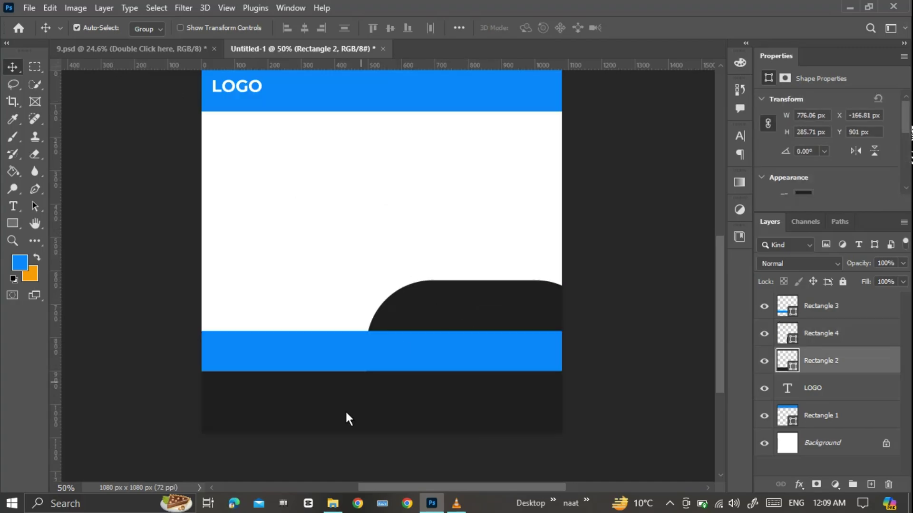
- Fill the bottom-left rounded shape with white
{"action": "scroll", "coordinate": [795, 161], "scroll_direction": "down", "scroll_amount": 2}
{"action": "left_click", "coordinate": [803, 164]}
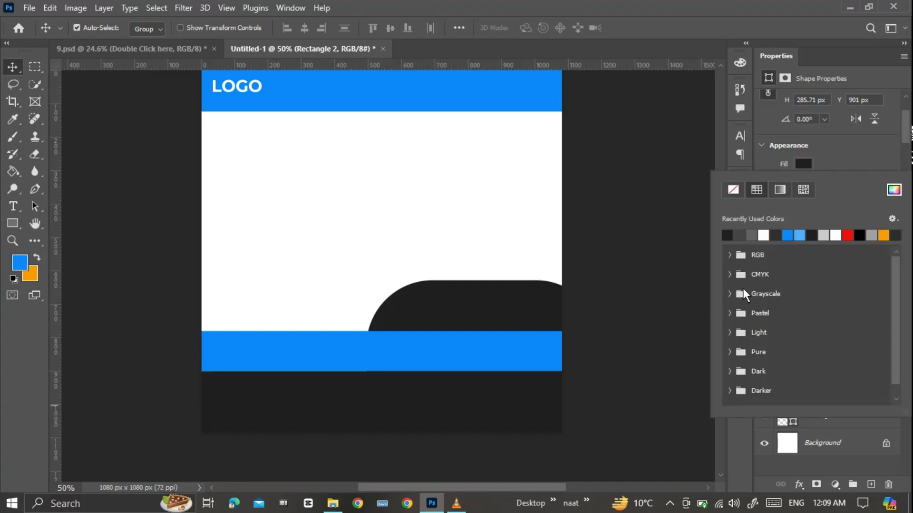
{"action": "left_click", "coordinate": [735, 190]}
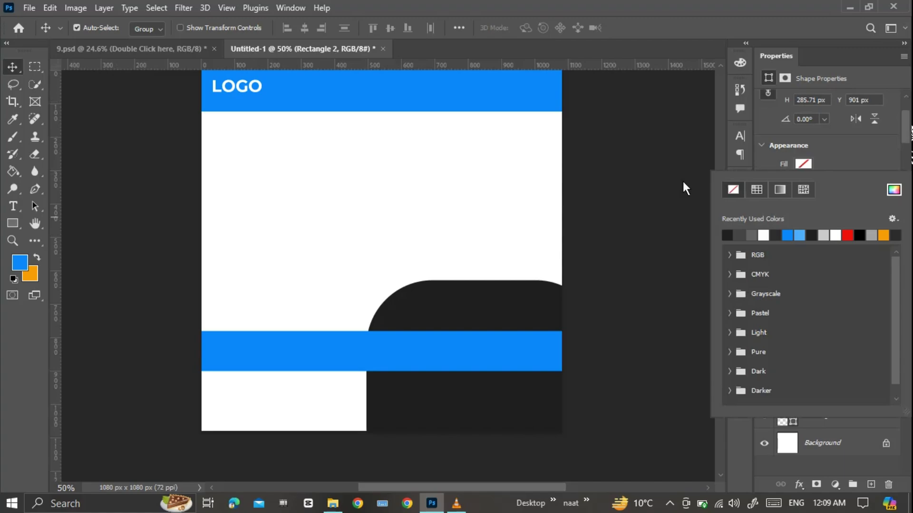
{"action": "left_click", "coordinate": [765, 236]}
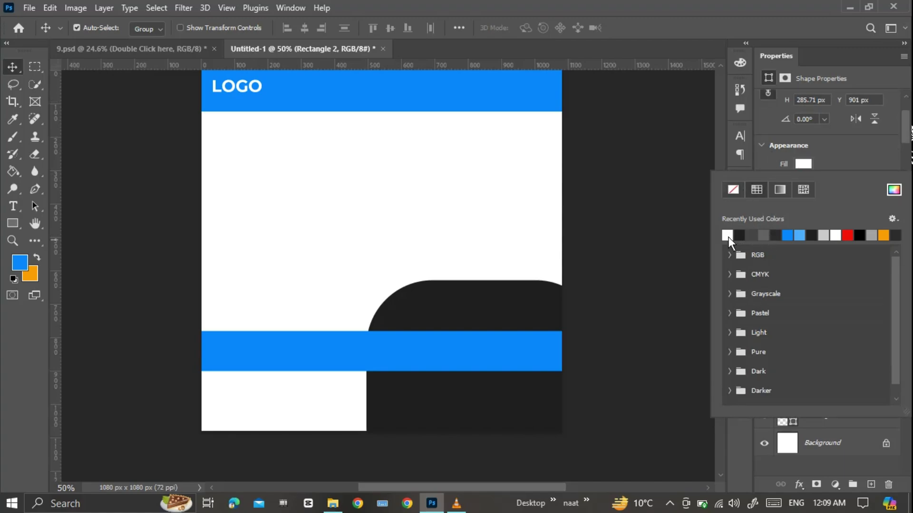
{"action": "left_click", "coordinate": [842, 149]}
- Stack the white shape above the dark one and raise the blue stripe about 17 px
{"action": "left_click_drag", "start_coordinate": [324, 405], "coordinate": [342, 416]}
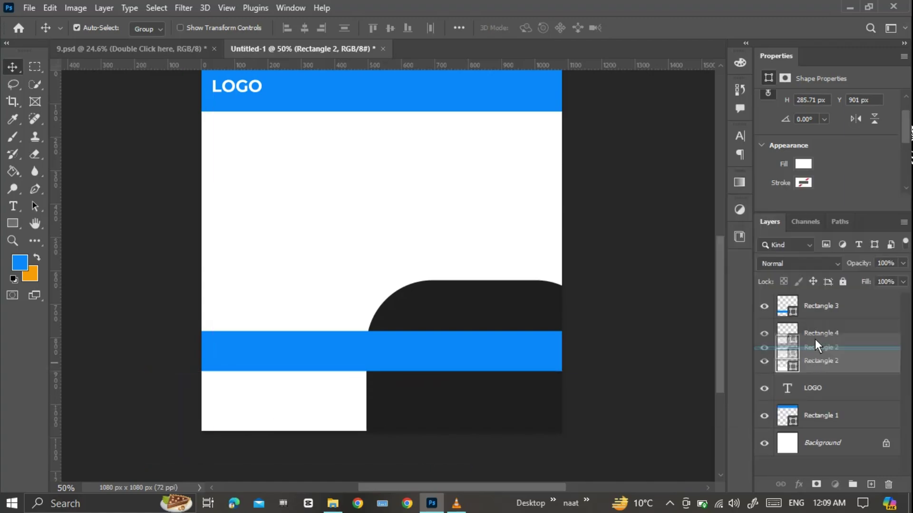
{"action": "left_click_drag", "start_coordinate": [786, 358], "coordinate": [815, 322]}
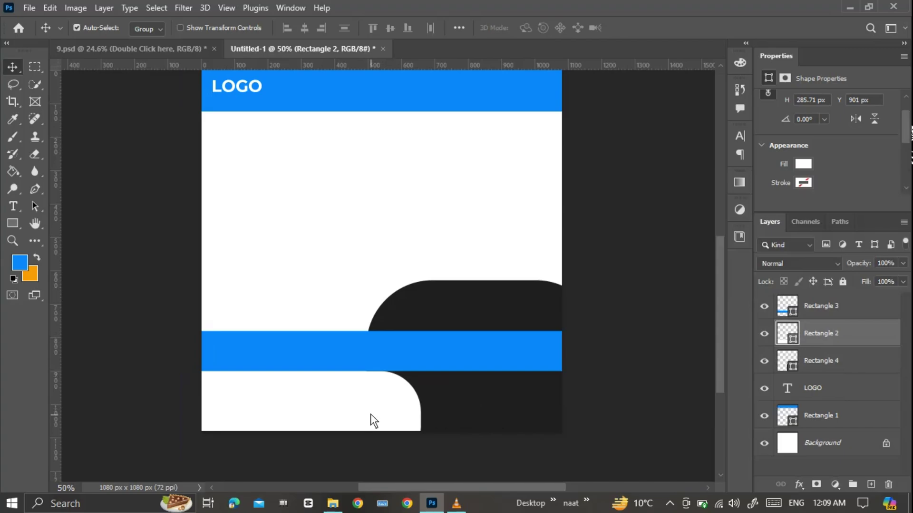
{"action": "left_click_drag", "start_coordinate": [385, 348], "coordinate": [383, 339]}
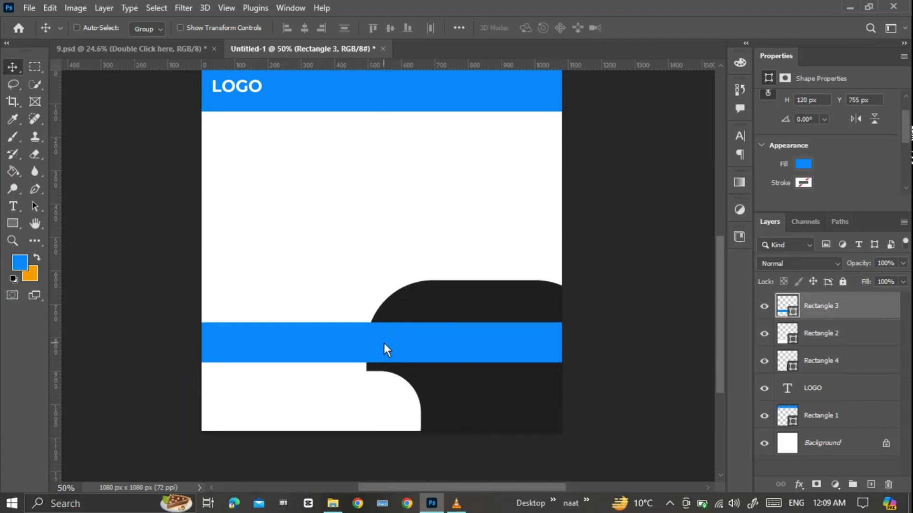
- Stretch the blue stripe taller to about 122%
{"action": "key", "text": "ctrl+t"}
{"action": "left_click_drag", "start_coordinate": [385, 368], "coordinate": [388, 373]}
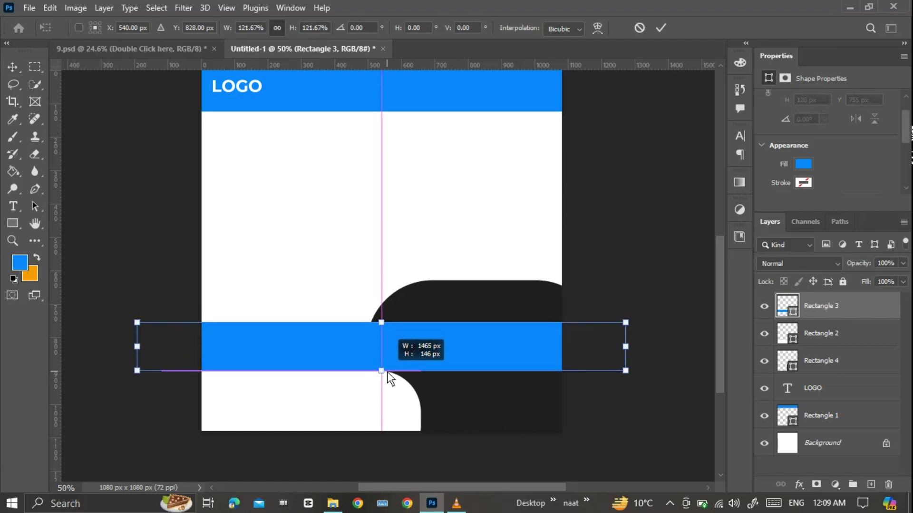
{"action": "mouse_move", "coordinate": [388, 372]}
{"action": "left_mouse_down"}
{"action": "mouse_move", "coordinate": [389, 380]}
{"action": "mouse_move", "coordinate": [393, 352]}
{"action": "left_mouse_up"}
{"action": "key", "text": "ctrl+z"}
{"action": "left_click", "coordinate": [658, 29]}
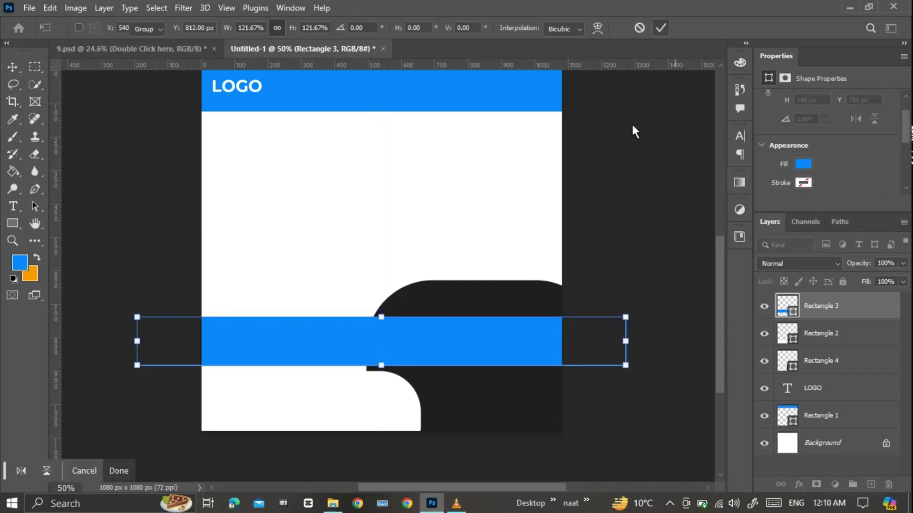
- Enlarge the dark right-hand shape off the lower-right edge and stack the blue bar beneath it
{"action": "left_click_drag", "start_coordinate": [499, 398], "coordinate": [494, 404]}
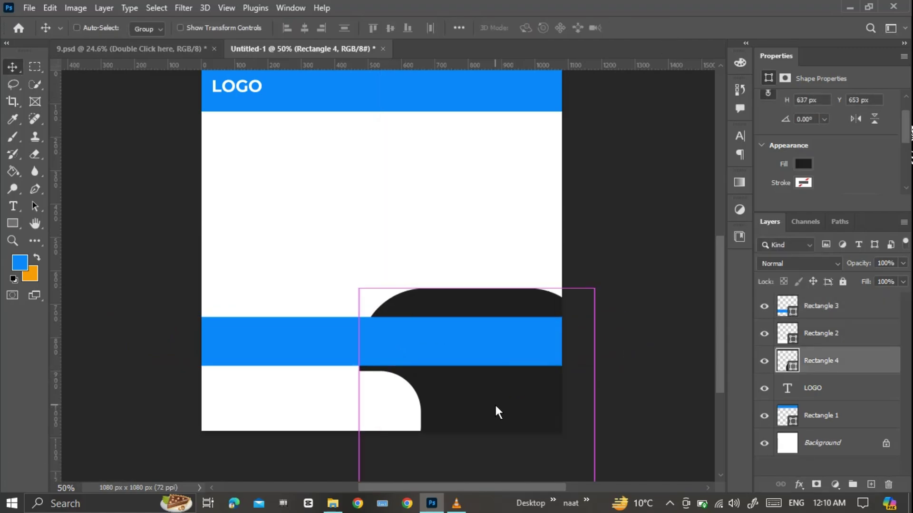
{"action": "key", "text": "ctrl+t"}
{"action": "mouse_move", "coordinate": [473, 299]}
{"action": "left_mouse_down"}
{"action": "mouse_move", "coordinate": [481, 324]}
{"action": "mouse_move", "coordinate": [477, 235]}
{"action": "mouse_move", "coordinate": [478, 332]}
{"action": "left_mouse_up"}
{"action": "left_click_drag", "start_coordinate": [491, 404], "coordinate": [500, 379]}
{"action": "mouse_move", "coordinate": [569, 466]}
{"action": "left_mouse_down"}
{"action": "mouse_move", "coordinate": [599, 466]}
{"action": "mouse_move", "coordinate": [607, 433]}
{"action": "mouse_move", "coordinate": [625, 471]}
{"action": "mouse_move", "coordinate": [636, 474]}
{"action": "left_mouse_up"}
{"action": "left_click_drag", "start_coordinate": [572, 445], "coordinate": [578, 417]}
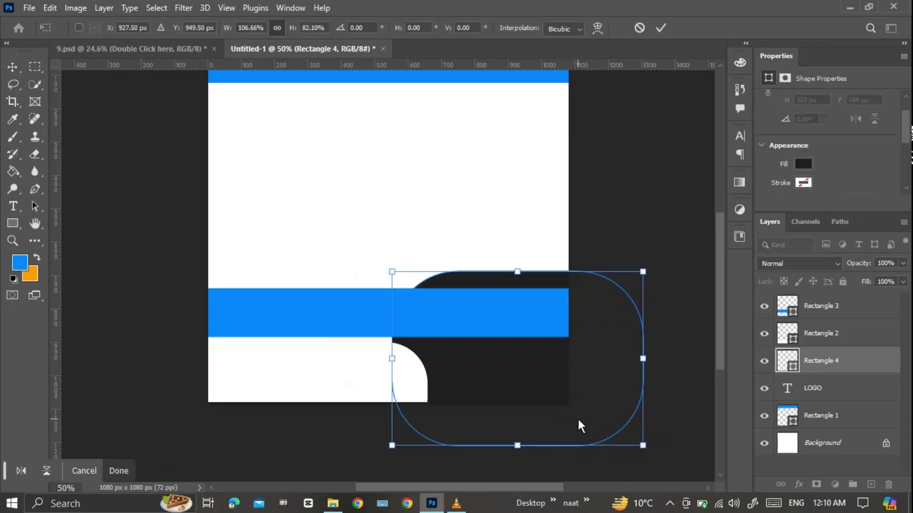
{"action": "left_click_drag", "start_coordinate": [393, 272], "coordinate": [389, 270]}
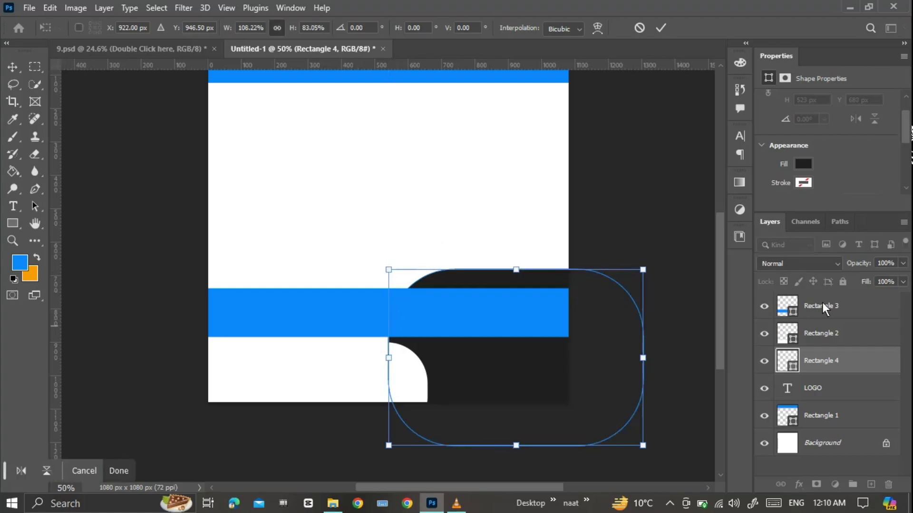
{"action": "left_click_drag", "start_coordinate": [823, 306], "coordinate": [833, 381]}
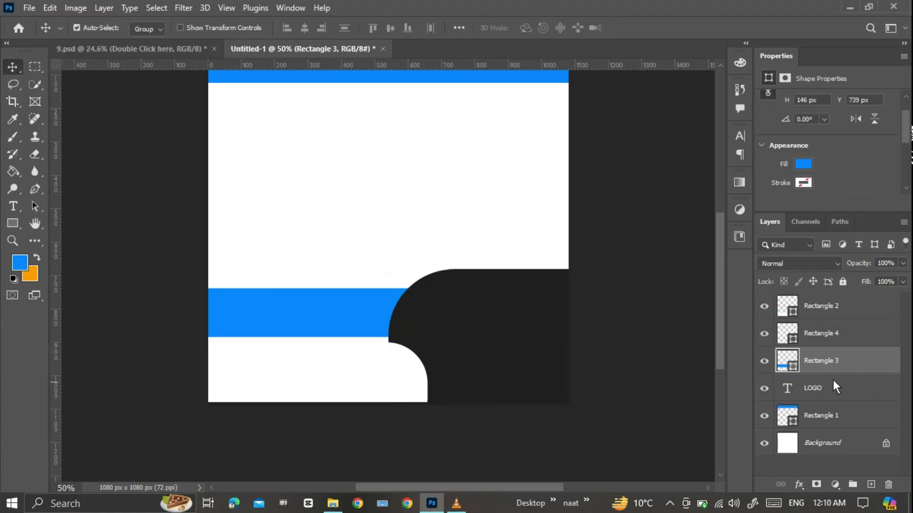
- Enlarge the black rounded shape up and to the left
{"action": "left_click", "coordinate": [330, 381]}
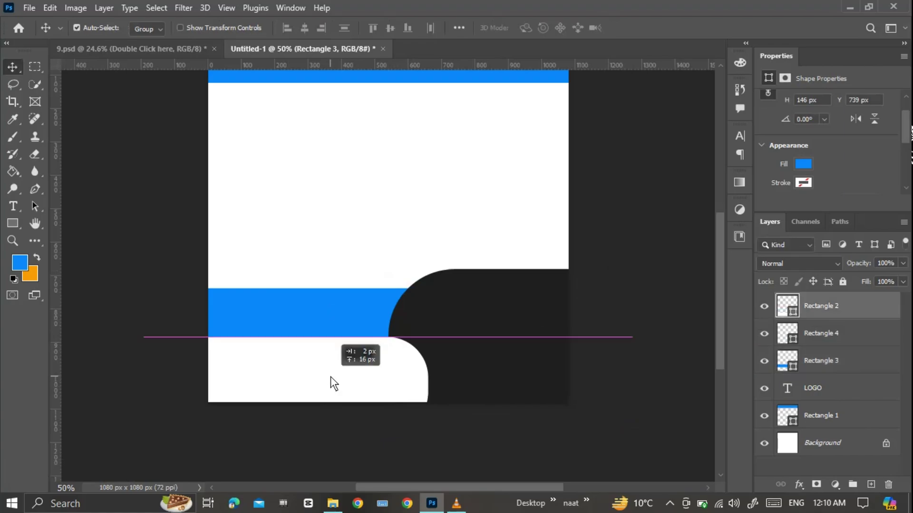
{"action": "scroll", "coordinate": [357, 381], "scroll_direction": "down", "scroll_amount": 1}
{"action": "scroll", "coordinate": [357, 382], "scroll_direction": "up", "scroll_amount": 1}
{"action": "scroll", "coordinate": [357, 381], "scroll_direction": "up", "scroll_amount": 1}
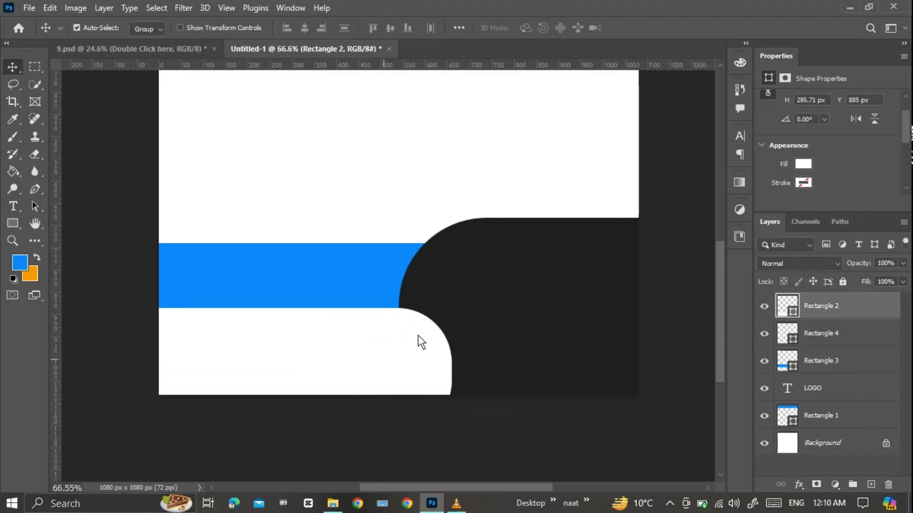
{"action": "left_click", "coordinate": [484, 291]}
{"action": "scroll", "coordinate": [485, 291], "scroll_direction": "down", "scroll_amount": 1}
{"action": "scroll", "coordinate": [484, 291], "scroll_direction": "up", "scroll_amount": 1}
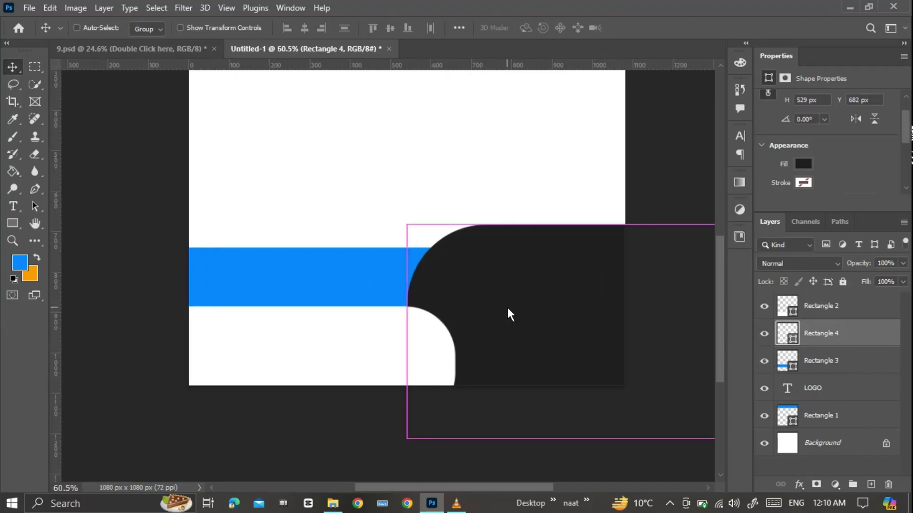
{"action": "key", "text": "ctrl+t"}
{"action": "left_click_drag", "start_coordinate": [406, 225], "coordinate": [392, 213]}
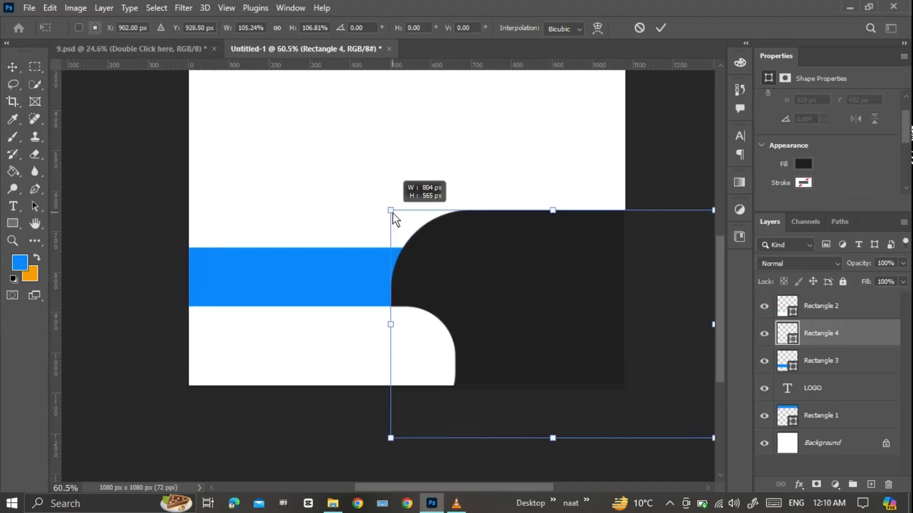
{"action": "left_click_drag", "start_coordinate": [393, 213], "coordinate": [384, 210]}
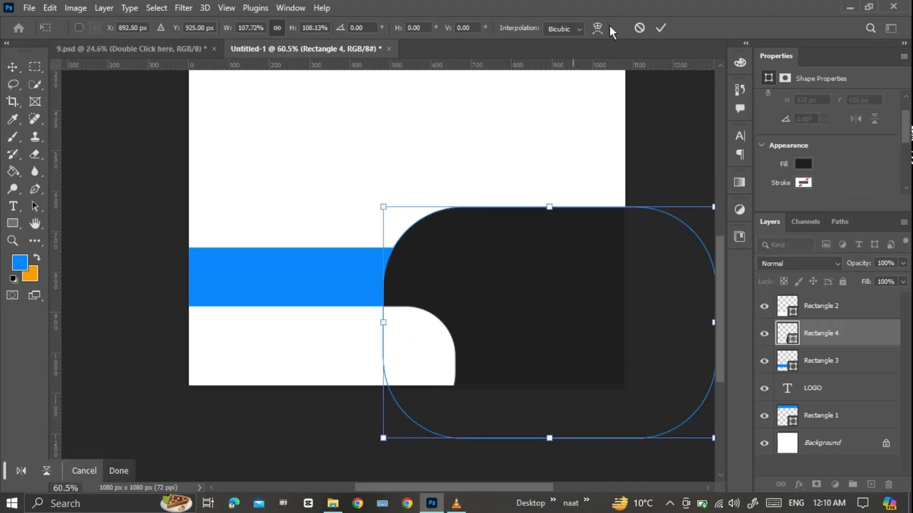
{"action": "left_click", "coordinate": [658, 28]}
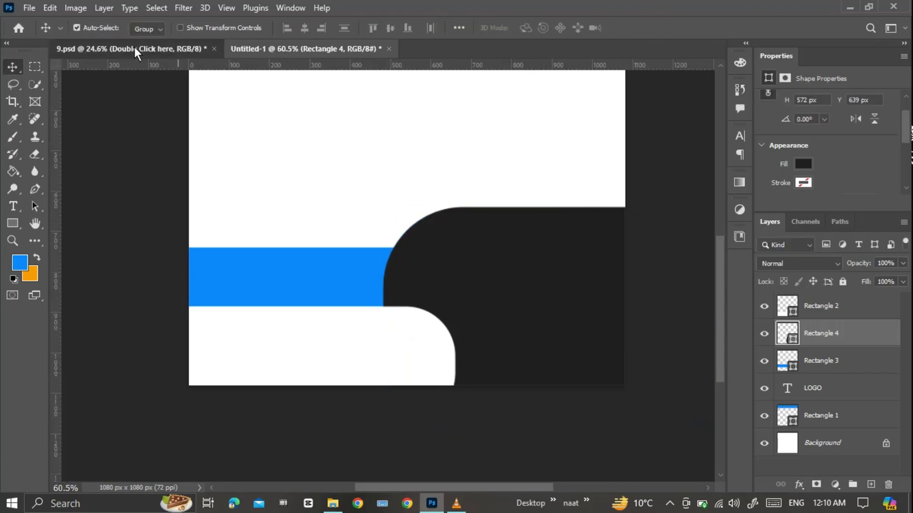
- Check the 9.psd reference, then grow the black shape further to about 866 × 602 px
{"action": "left_click", "coordinate": [133, 45]}
{"action": "left_click", "coordinate": [339, 52]}
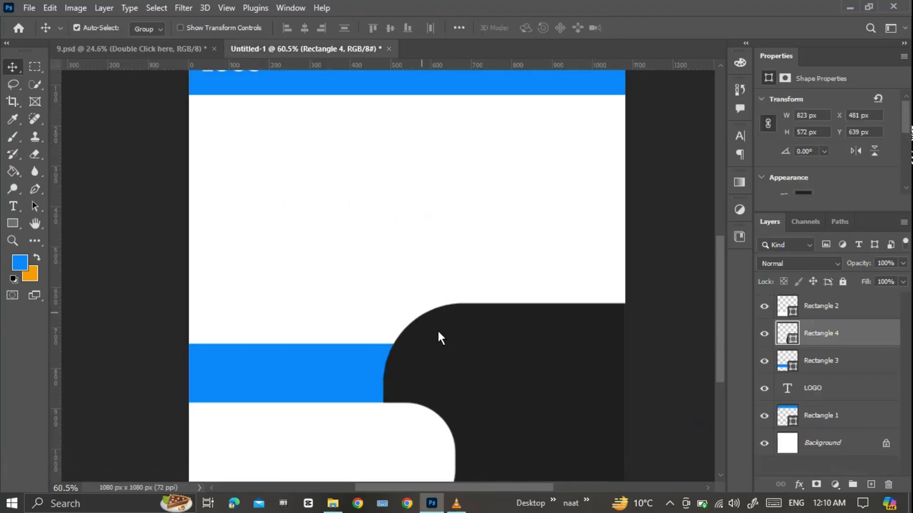
{"action": "key", "text": "ctrl+t"}
{"action": "left_click_drag", "start_coordinate": [384, 303], "coordinate": [367, 291]}
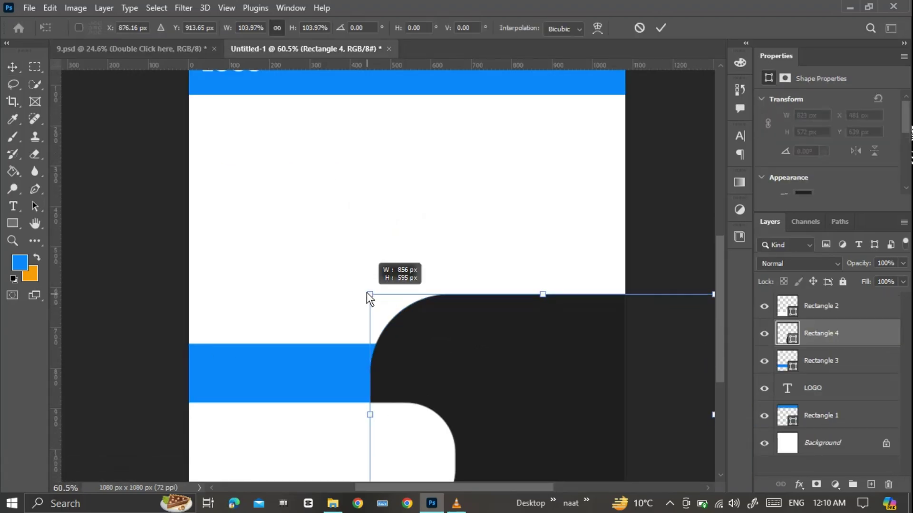
{"action": "left_click", "coordinate": [660, 28]}
{"action": "scroll", "coordinate": [484, 276], "scroll_direction": "down", "scroll_amount": 1}
{"action": "scroll", "coordinate": [481, 257], "scroll_direction": "down", "scroll_amount": 2}
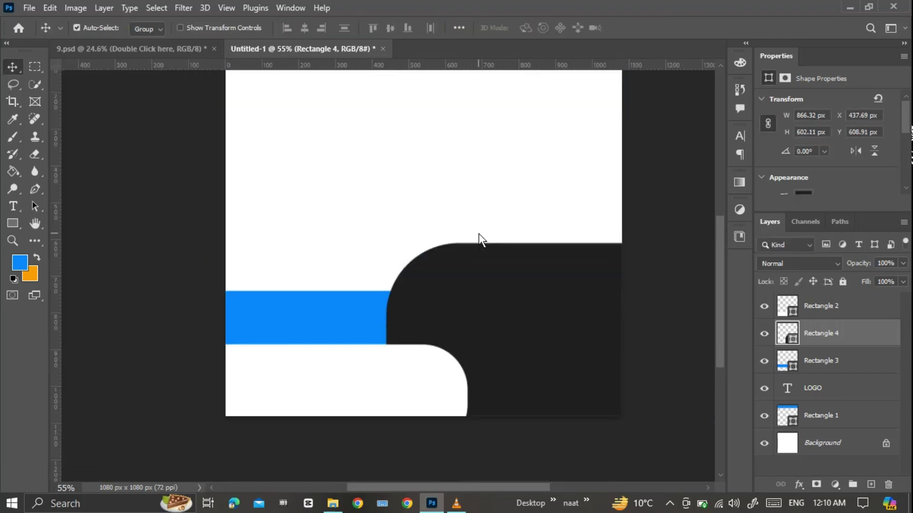
{"action": "left_click", "coordinate": [400, 393]}
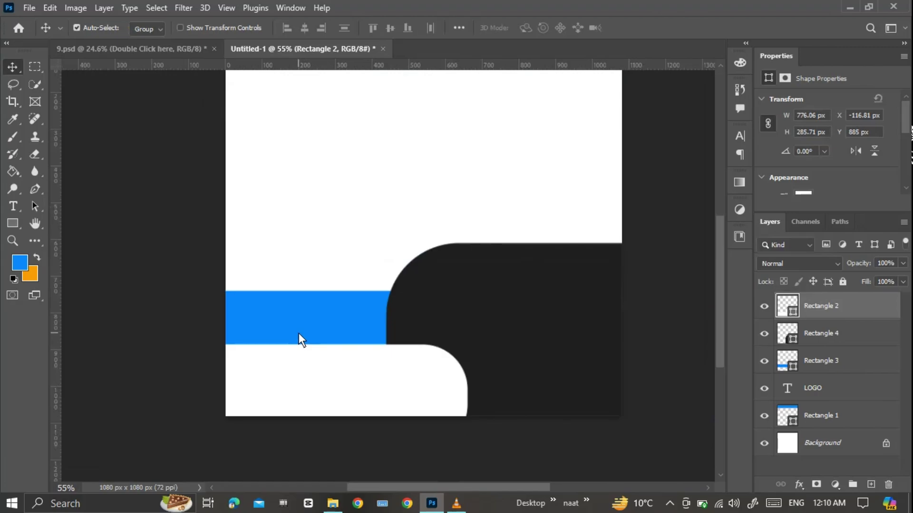
{"action": "scroll", "coordinate": [379, 284], "scroll_direction": "up", "scroll_amount": 2}
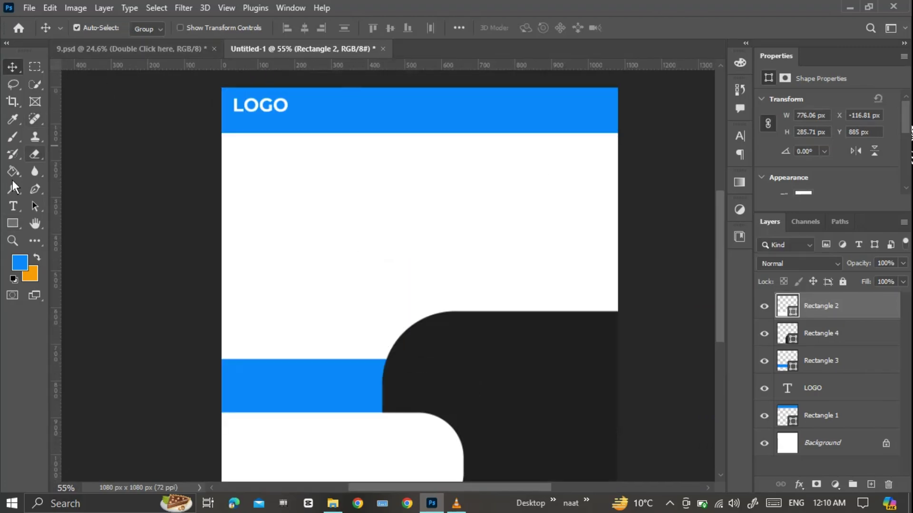
- Nudge the black right-hand shape slightly left and down
{"action": "left_click", "coordinate": [12, 223]}
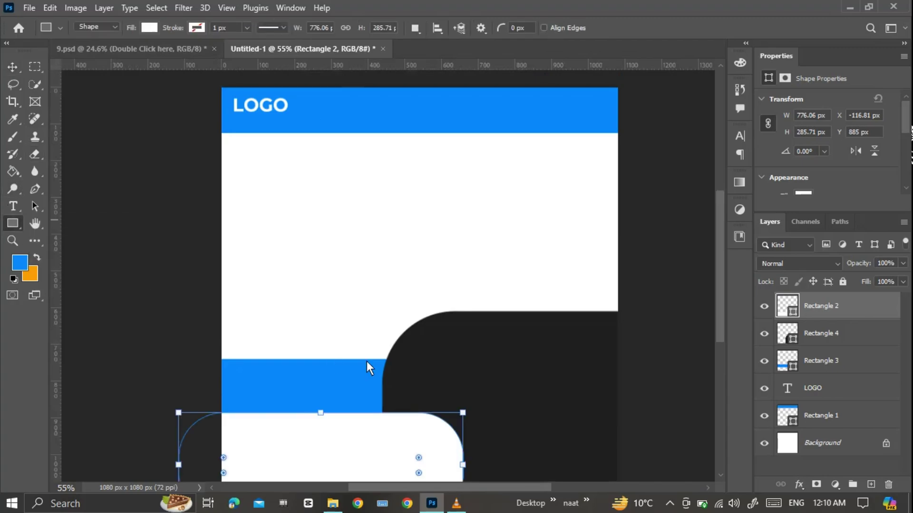
{"action": "key", "text": "shift+u"}
{"action": "scroll", "coordinate": [370, 356], "scroll_direction": "down", "scroll_amount": 1}
{"action": "scroll", "coordinate": [357, 330], "scroll_direction": "right", "scroll_amount": 2}
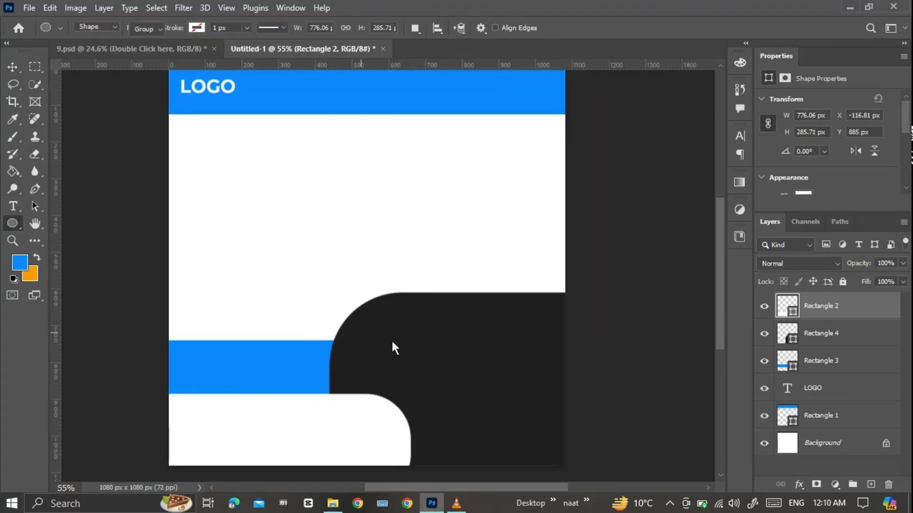
{"action": "key", "text": "v"}
{"action": "left_click_drag", "start_coordinate": [474, 366], "coordinate": [469, 373]}
- Draw a large 1010 × 1010 px dark circle, Ellipse 1, and move it down and right
{"action": "left_click", "coordinate": [13, 223]}
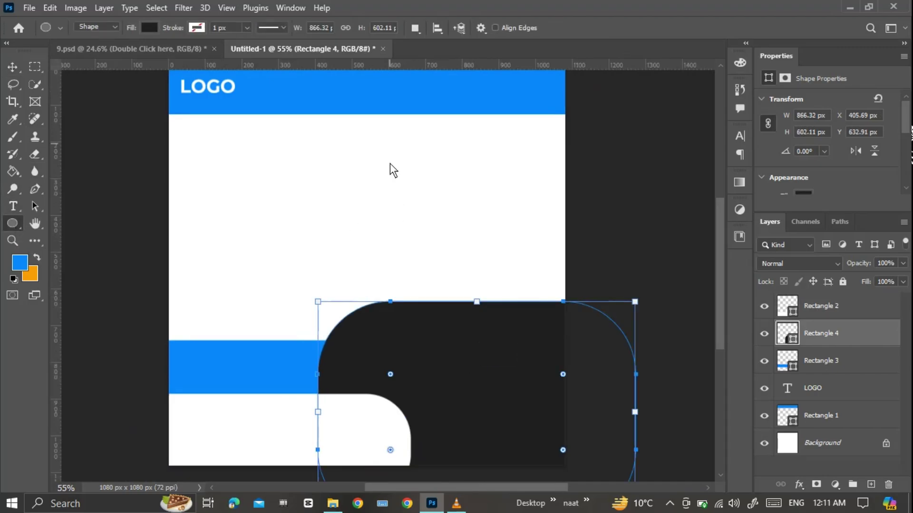
{"action": "left_click_drag", "start_coordinate": [287, 191], "coordinate": [478, 374]}
{"action": "key", "text": "v"}
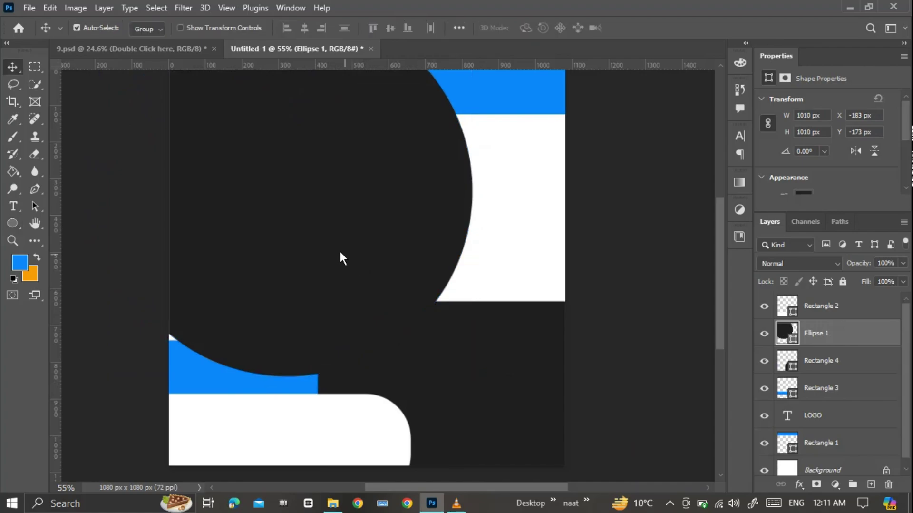
{"action": "mouse_move", "coordinate": [341, 256]}
{"action": "left_mouse_down"}
{"action": "mouse_move", "coordinate": [425, 303]}
{"action": "mouse_move", "coordinate": [441, 289]}
{"action": "left_mouse_up"}
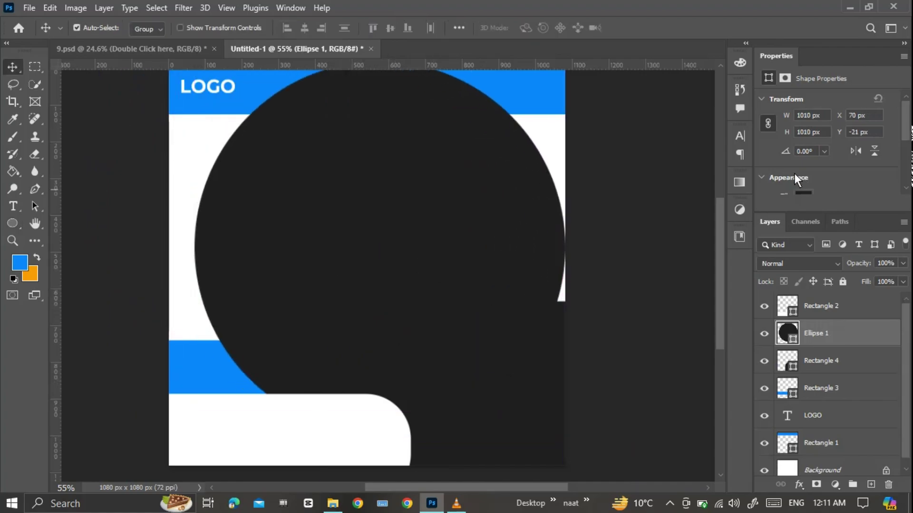
{"action": "key", "text": "ctrl+t"}
- Transform the circle into the upper-right so it merges with the black shape
{"action": "scroll", "coordinate": [486, 265], "scroll_direction": "down", "scroll_amount": 1}
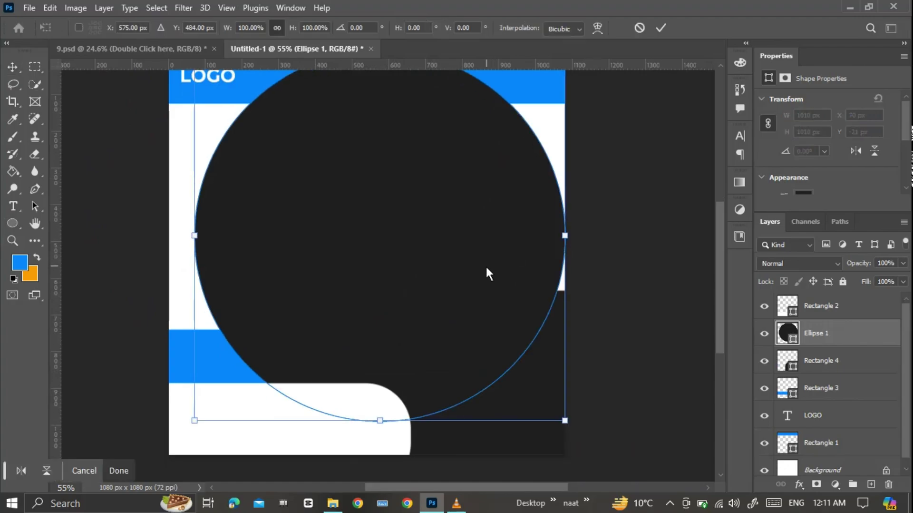
{"action": "scroll", "coordinate": [486, 274], "scroll_direction": "up", "scroll_amount": 1}
{"action": "scroll", "coordinate": [486, 274], "scroll_direction": "down", "scroll_amount": 2}
{"action": "mouse_move", "coordinate": [479, 266]}
{"action": "left_mouse_down"}
{"action": "mouse_move", "coordinate": [560, 221]}
{"action": "mouse_move", "coordinate": [558, 214]}
{"action": "left_mouse_up"}
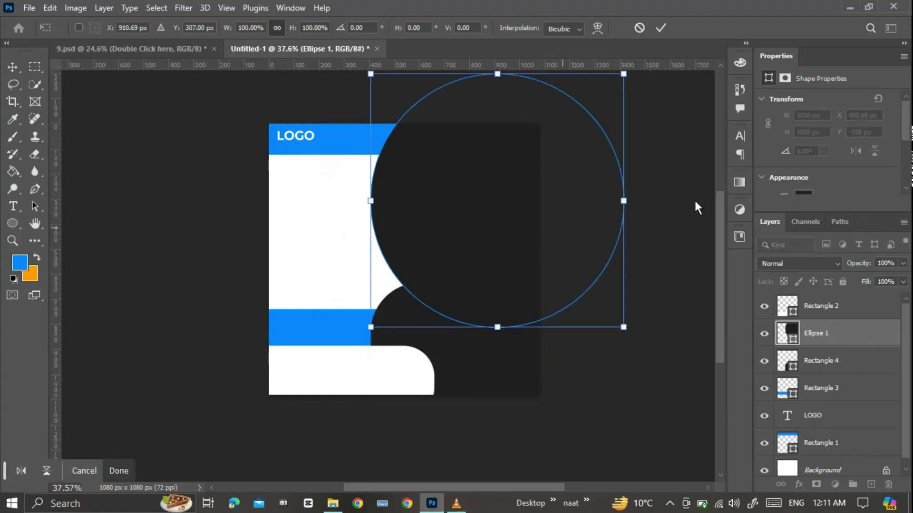
{"action": "scroll", "coordinate": [910, 124], "scroll_direction": "down", "scroll_amount": 3}
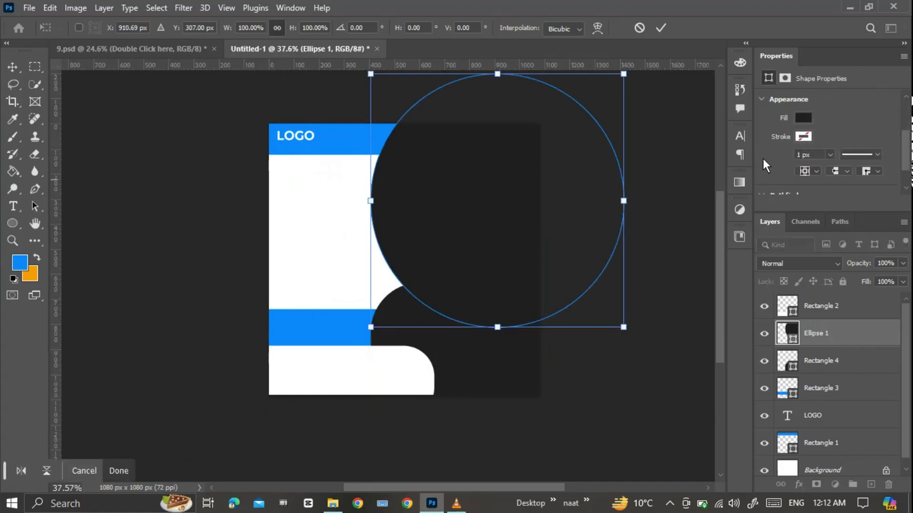
{"action": "left_click", "coordinate": [661, 29]}
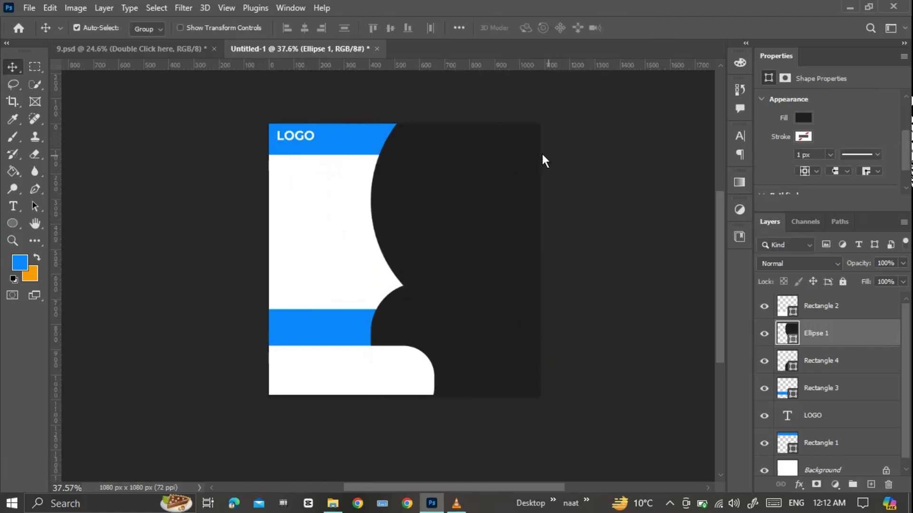
- Give the circle a white fill and a 25 px dark outline
{"action": "left_click", "coordinate": [804, 137]}
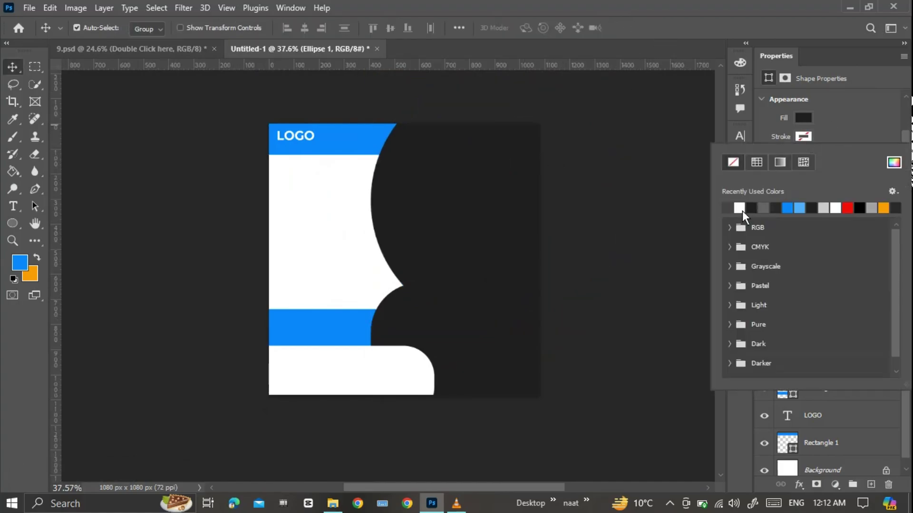
{"action": "left_click", "coordinate": [728, 207]}
{"action": "key", "text": "Return"}
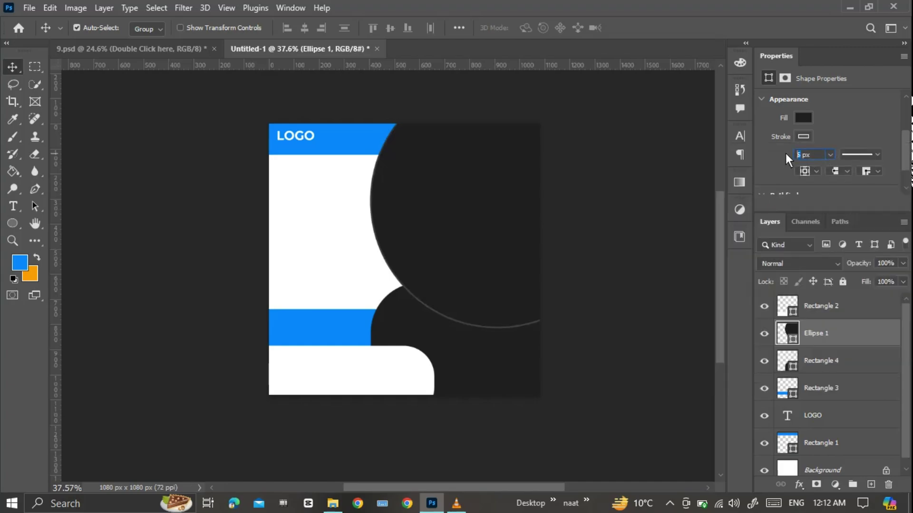
{"action": "type", "text": "25"}
{"action": "key", "text": "Return"}
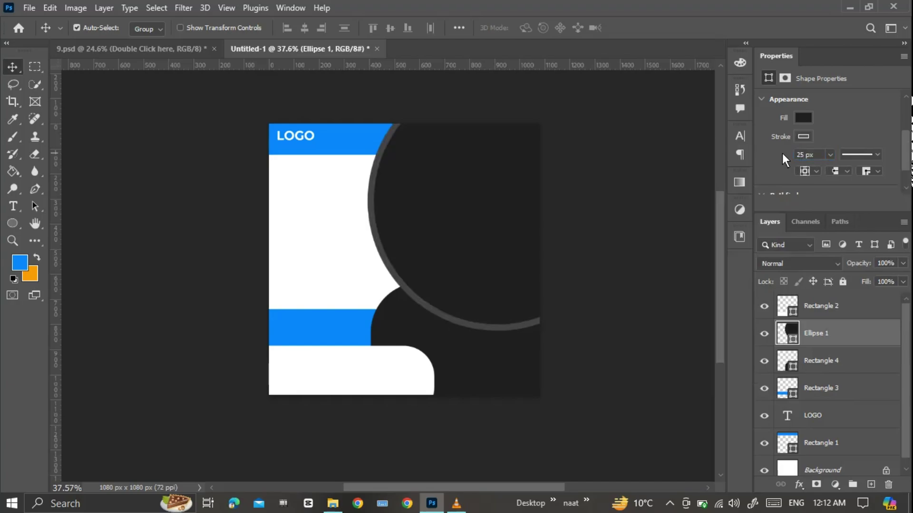
{"action": "left_click", "coordinate": [804, 116]}
{"action": "left_click", "coordinate": [728, 188]}
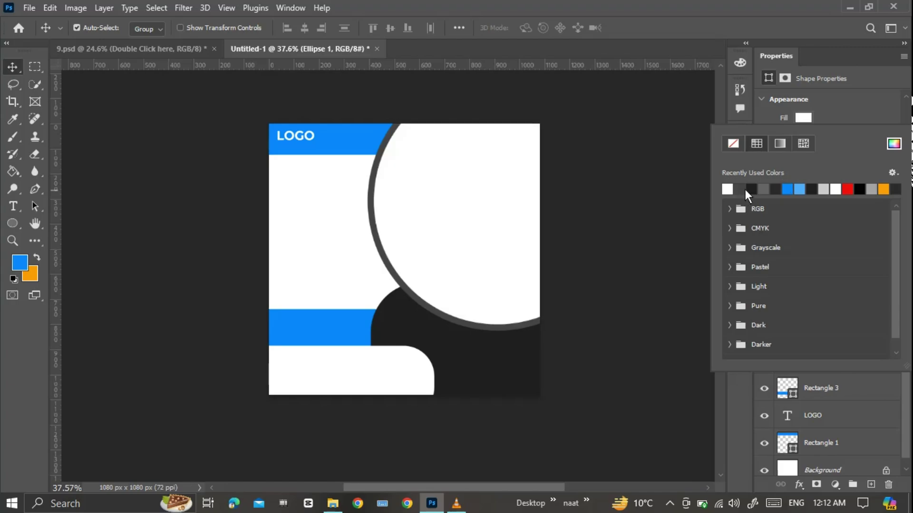
{"action": "left_click", "coordinate": [860, 113]}
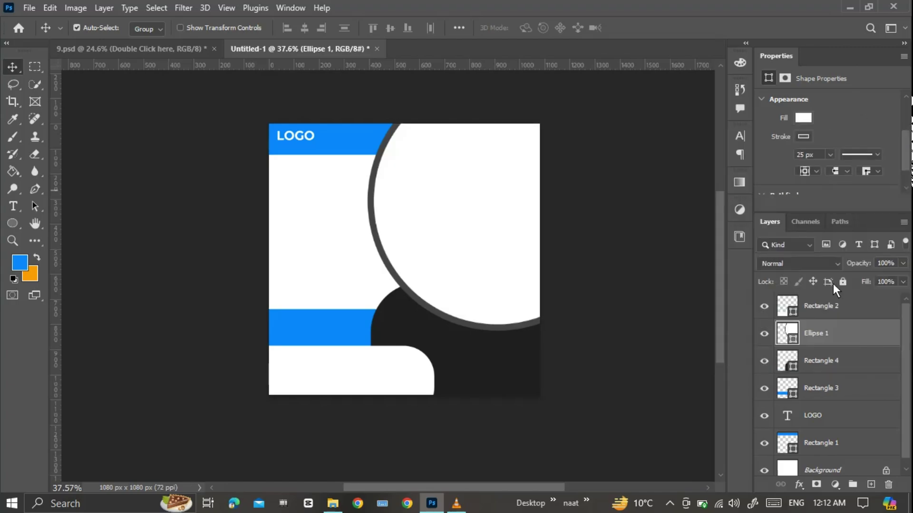
- Stack Ellipse 1 above Rectangle 2 and shift it about 145 px right
{"action": "left_click_drag", "start_coordinate": [828, 332], "coordinate": [832, 298]}
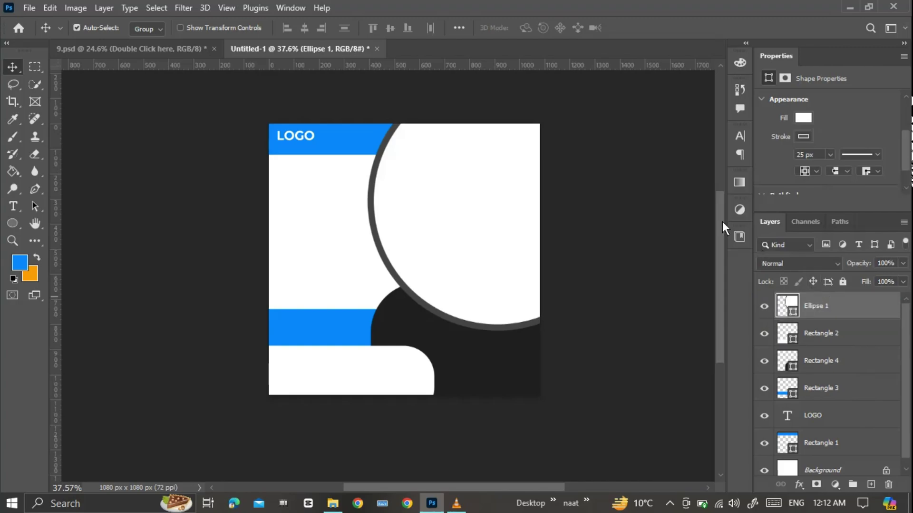
{"action": "scroll", "coordinate": [430, 191], "scroll_direction": "up", "scroll_amount": 2}
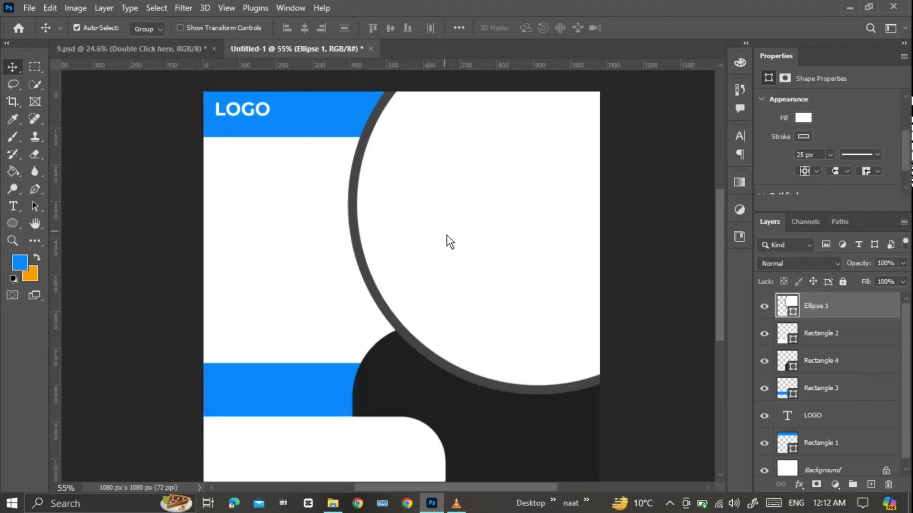
{"action": "left_click_drag", "start_coordinate": [446, 235], "coordinate": [503, 239]}
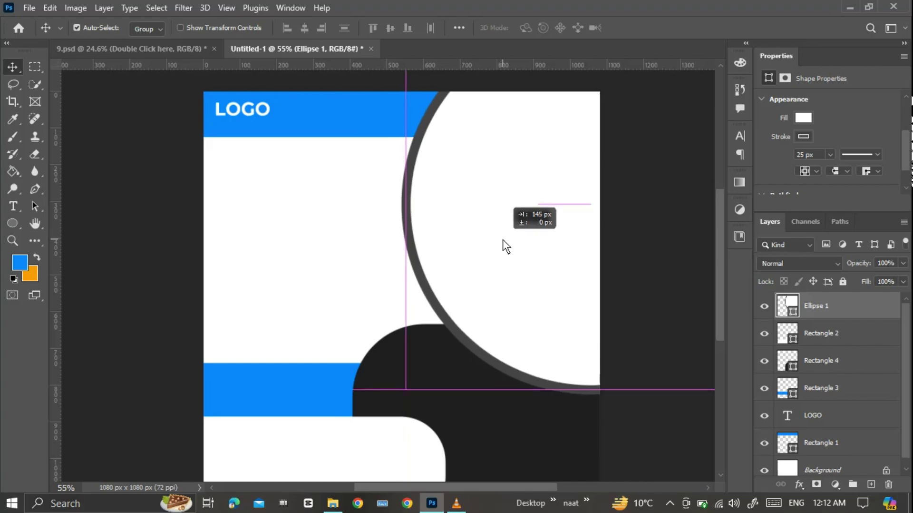
{"action": "left_click_drag", "start_coordinate": [504, 239], "coordinate": [499, 240]}
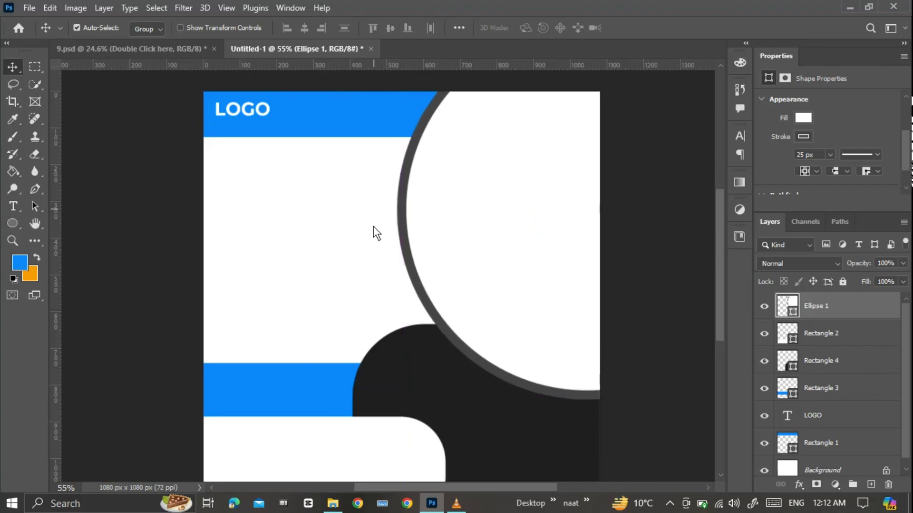
{"action": "left_click", "coordinate": [13, 221]}
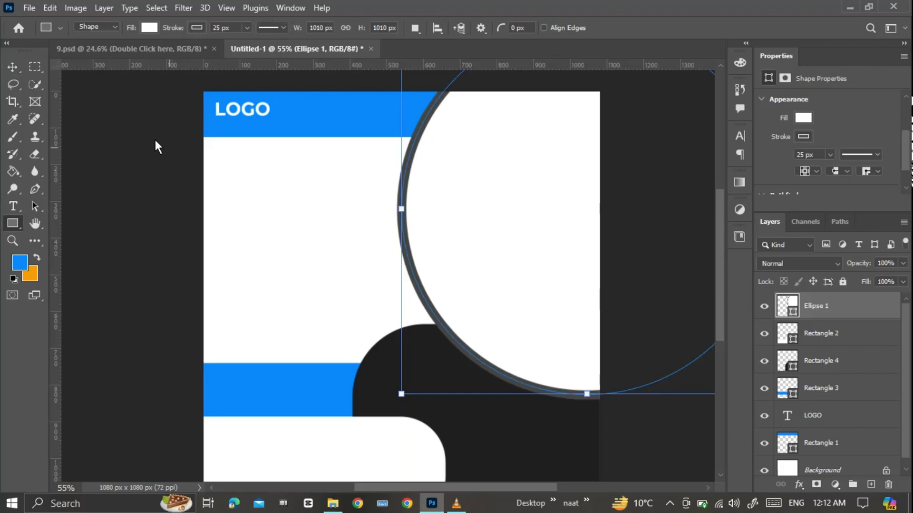
- Draw a large white rectangle with no outline and move it up and left
{"action": "mouse_move", "coordinate": [141, 102]}
{"action": "left_mouse_down"}
{"action": "mouse_move", "coordinate": [498, 422]}
{"action": "mouse_move", "coordinate": [485, 444]}
{"action": "left_mouse_up"}
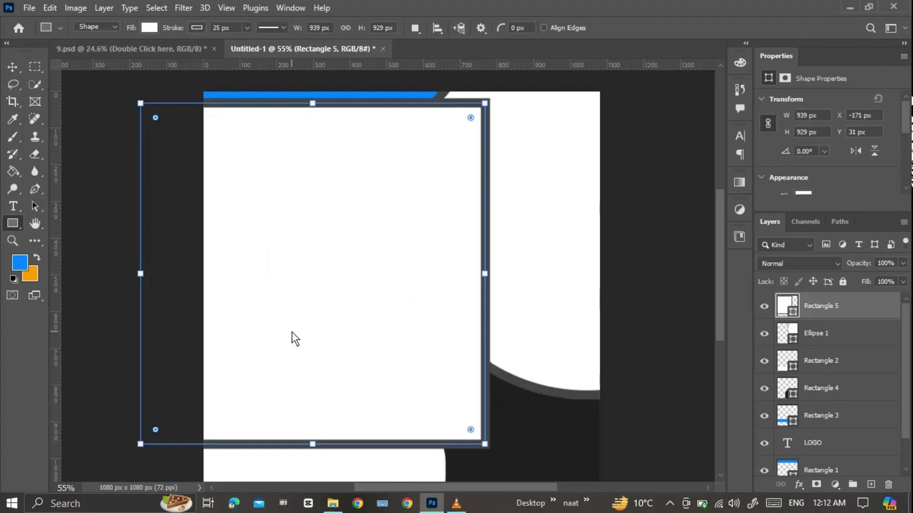
{"action": "key", "text": "v"}
{"action": "scroll", "coordinate": [901, 116], "scroll_direction": "down", "scroll_amount": 3}
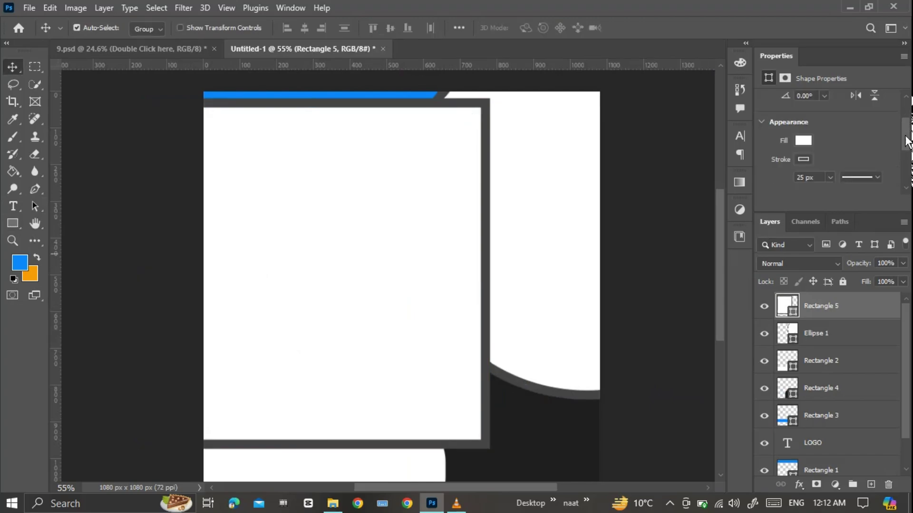
{"action": "left_click", "coordinate": [804, 154]}
{"action": "left_click", "coordinate": [732, 180]}
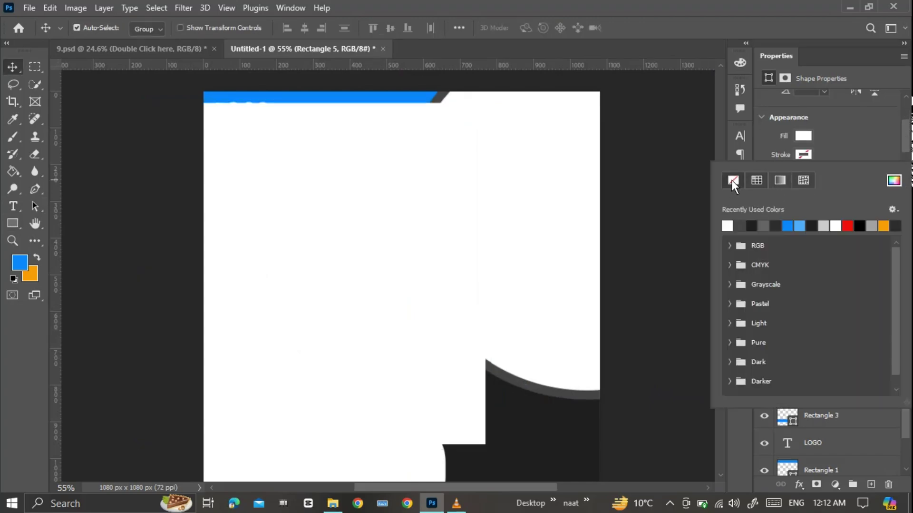
{"action": "left_click", "coordinate": [798, 152]}
{"action": "left_click_drag", "start_coordinate": [452, 309], "coordinate": [406, 314]}
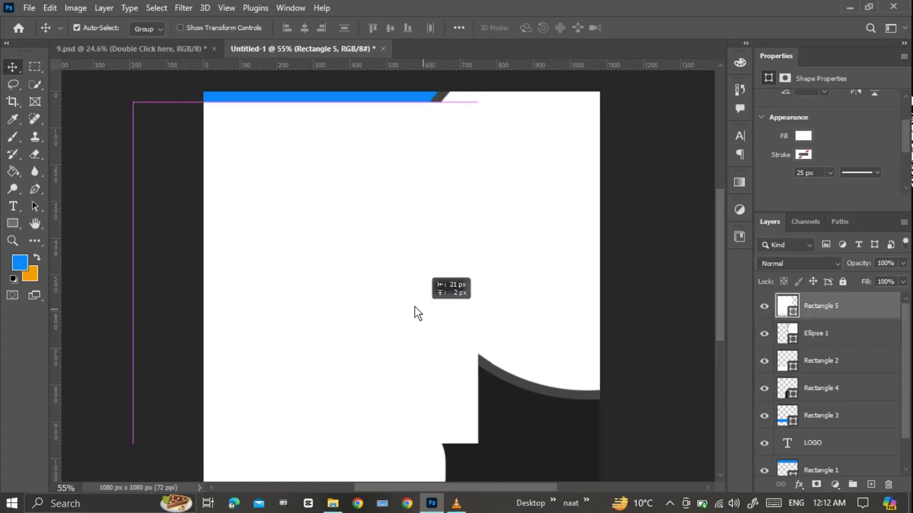
- Make Ellipse 1's fill grey, then clip Rectangle 5 inside the circle at X 354 px
{"action": "left_click", "coordinate": [530, 292]}
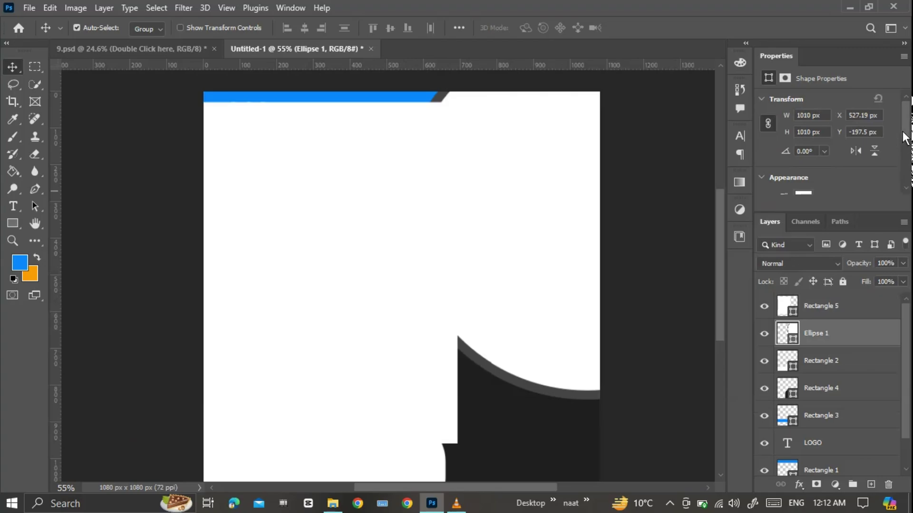
{"action": "scroll", "coordinate": [907, 149], "scroll_direction": "up", "scroll_amount": 2}
{"action": "left_click", "coordinate": [803, 162]}
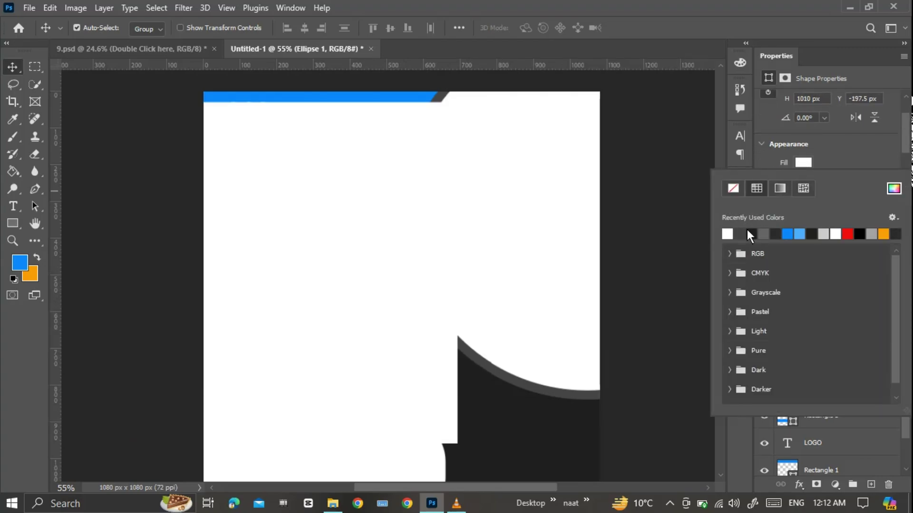
{"action": "left_click", "coordinate": [764, 231]}
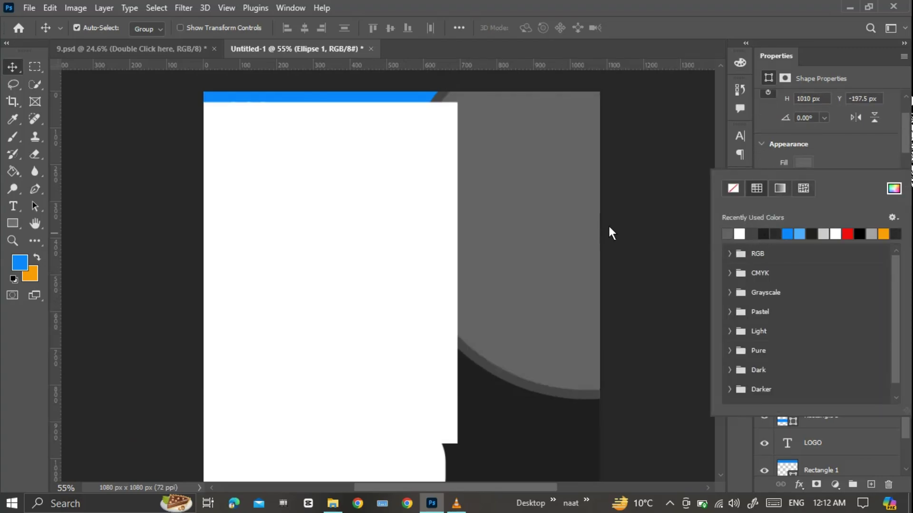
{"action": "left_click", "coordinate": [863, 146]}
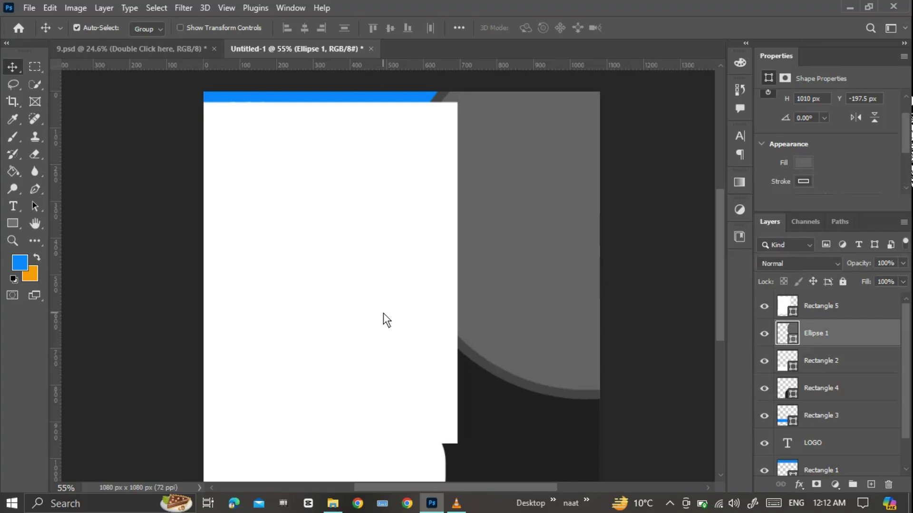
{"action": "left_click_drag", "start_coordinate": [384, 312], "coordinate": [621, 264]}
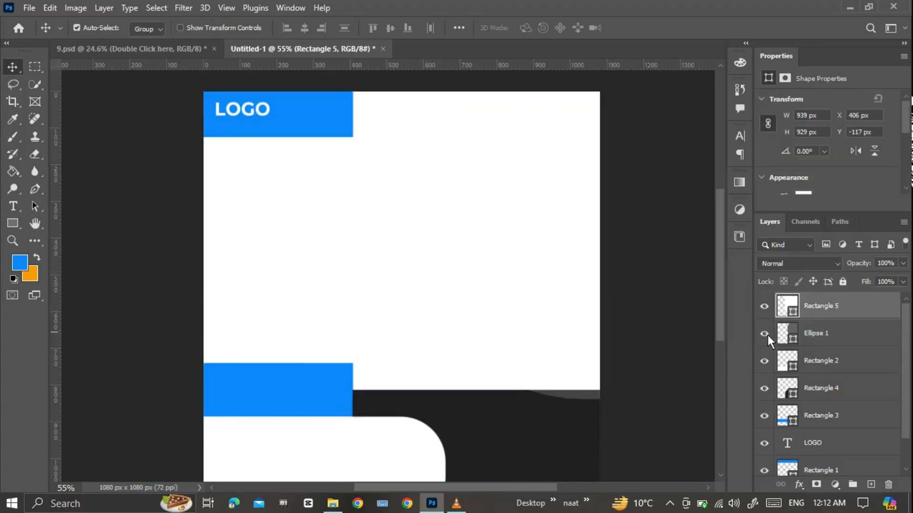
{"action": "left_click", "coordinate": [838, 318], "text": "alt"}
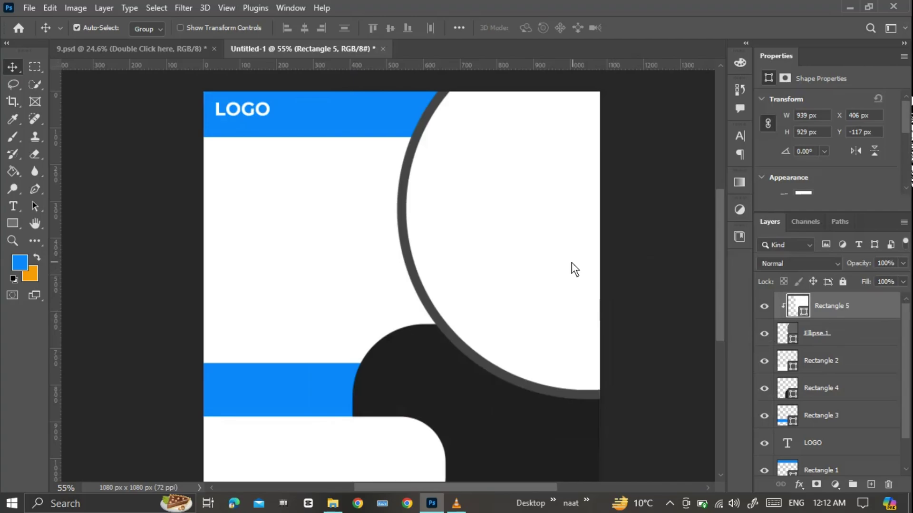
{"action": "left_click_drag", "start_coordinate": [572, 262], "coordinate": [552, 264]}
- Add a black IMAGE text label and move it into the white circle
{"action": "key", "text": "t"}
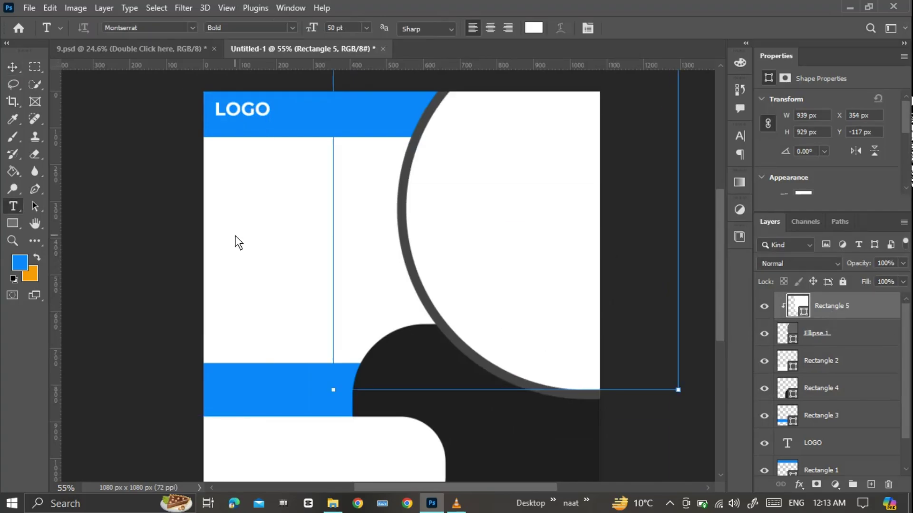
{"action": "left_click", "coordinate": [235, 238]}
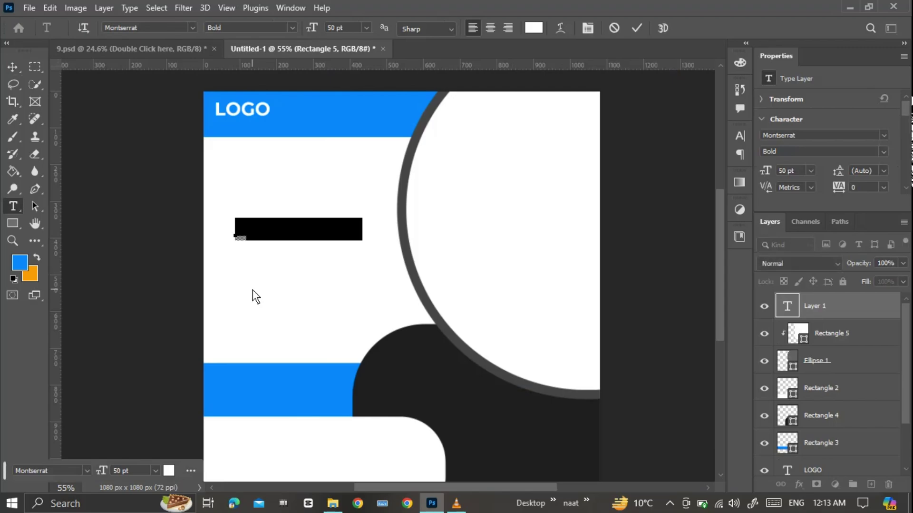
{"action": "type", "text": "DESIGN"}
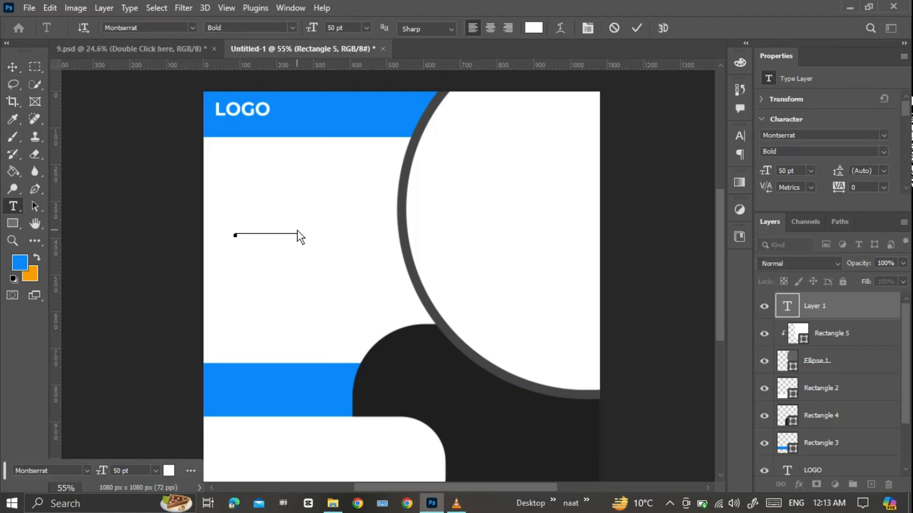
{"action": "left_click_drag", "start_coordinate": [299, 234], "coordinate": [211, 229]}
{"action": "left_click", "coordinate": [533, 28]}
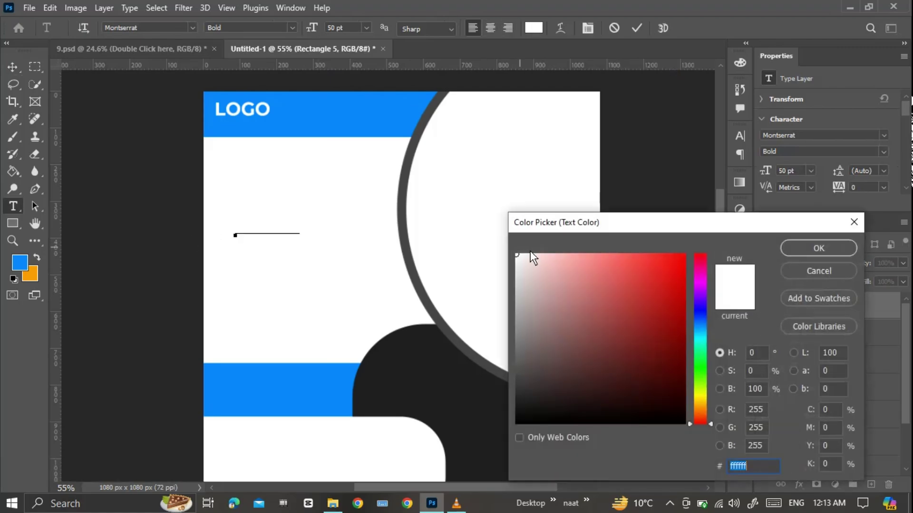
{"action": "left_click_drag", "start_coordinate": [530, 250], "coordinate": [514, 429]}
{"action": "left_click", "coordinate": [797, 251]}
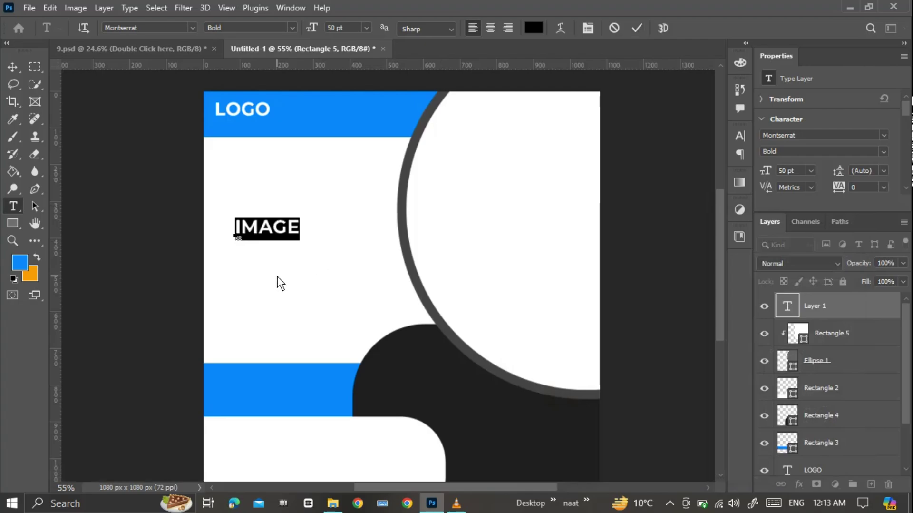
{"action": "left_click_drag", "start_coordinate": [278, 276], "coordinate": [516, 275]}
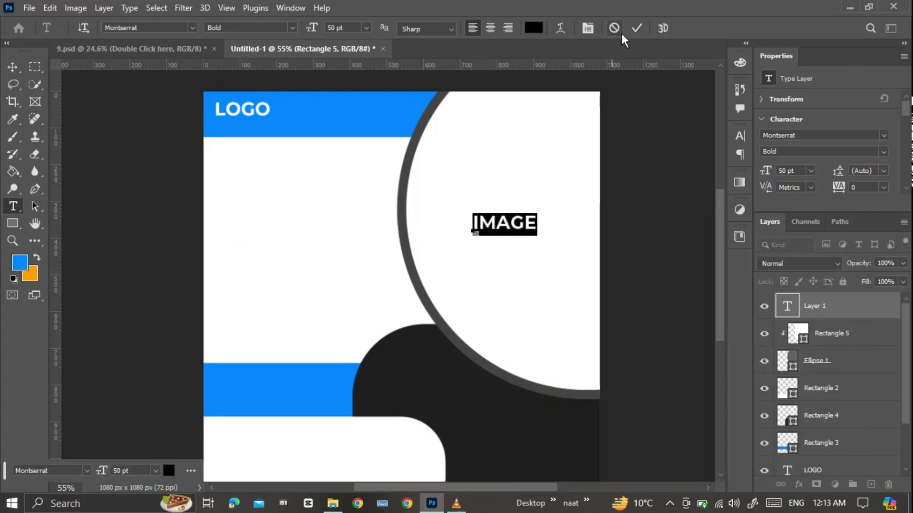
{"action": "left_click", "coordinate": [637, 30]}
- Scale the IMAGE text up about 179% to 89.39 pt and nudge it up-left
{"action": "key", "text": "ctrl+t"}
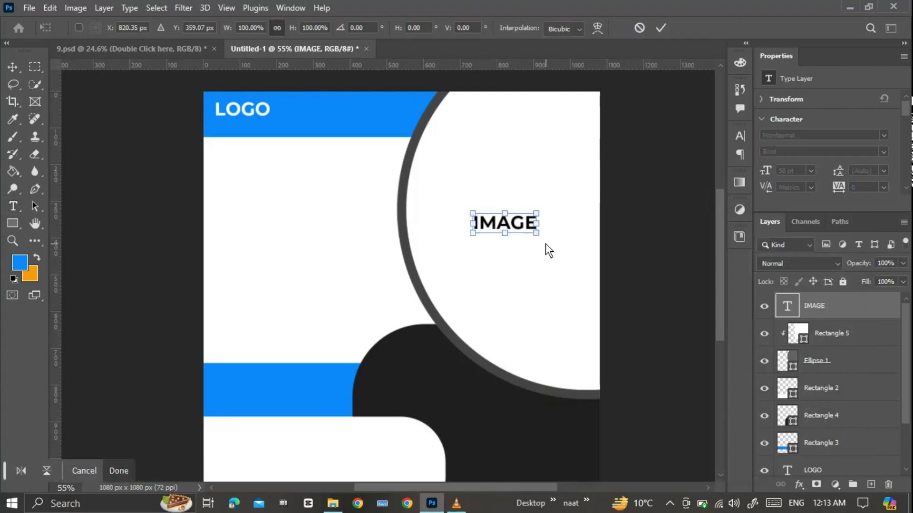
{"action": "left_click_drag", "start_coordinate": [556, 261], "coordinate": [581, 285]}
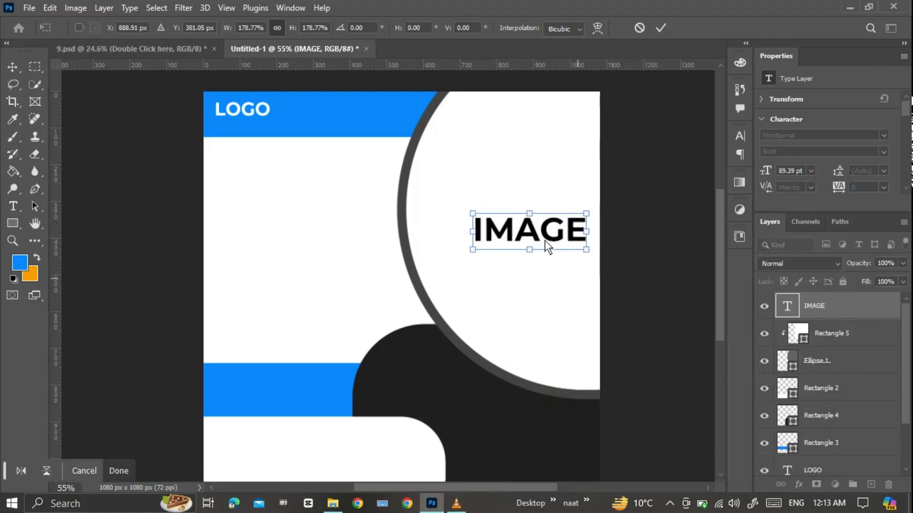
{"action": "left_click_drag", "start_coordinate": [552, 244], "coordinate": [537, 213]}
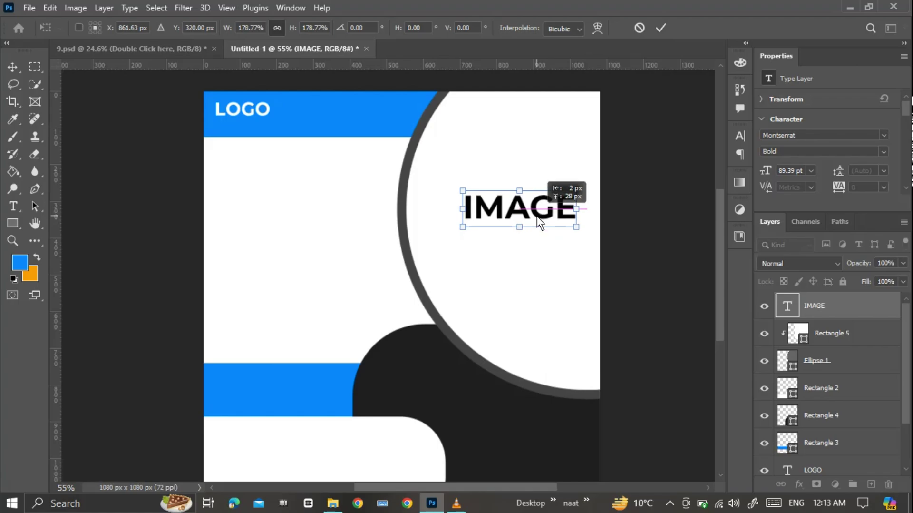
{"action": "left_click", "coordinate": [662, 27]}
{"action": "key", "text": "t"}
{"action": "left_click", "coordinate": [530, 210]}
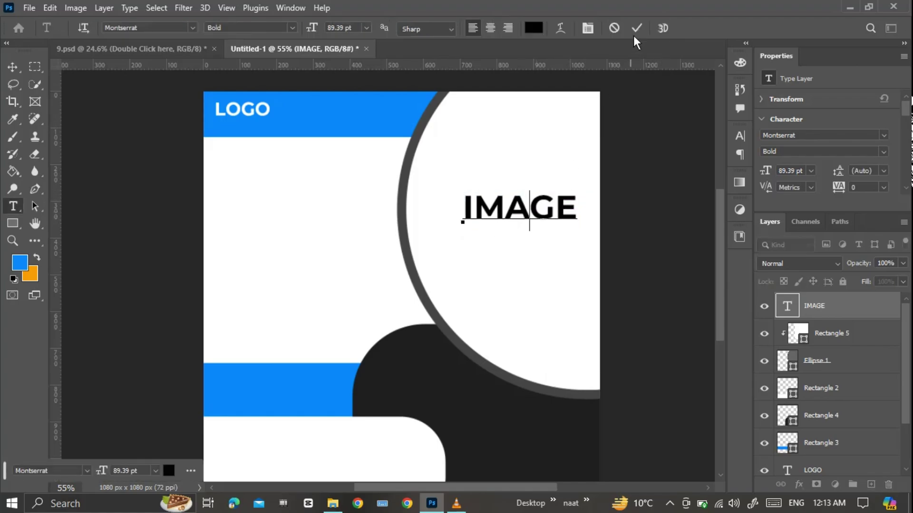
{"action": "key", "text": "Escape"}
- Move IMAGE 25 px down and group it with Rectangle 5 and Ellipse 1 as Group 1
{"action": "key", "text": "v"}
{"action": "left_click_drag", "start_coordinate": [562, 216], "coordinate": [565, 228]}
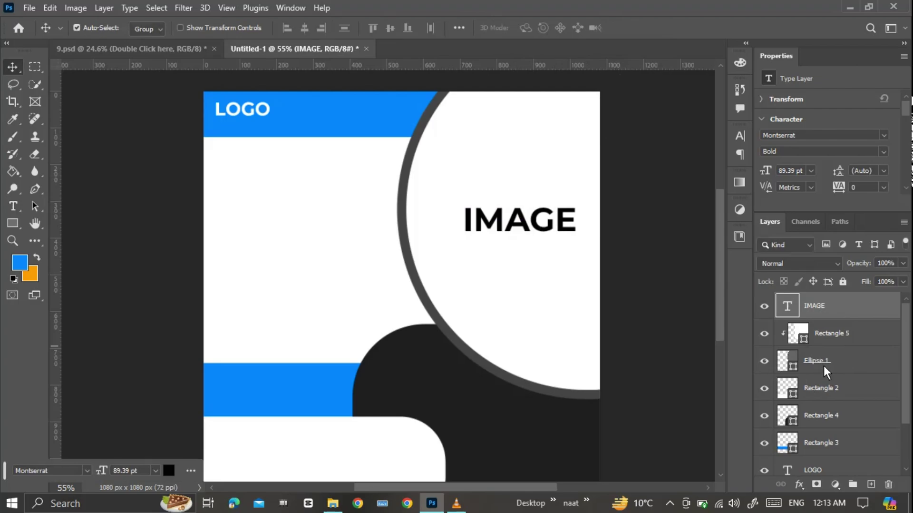
{"action": "left_click", "coordinate": [848, 349], "text": "ctrl"}
{"action": "left_click", "coordinate": [853, 336], "text": "ctrl"}
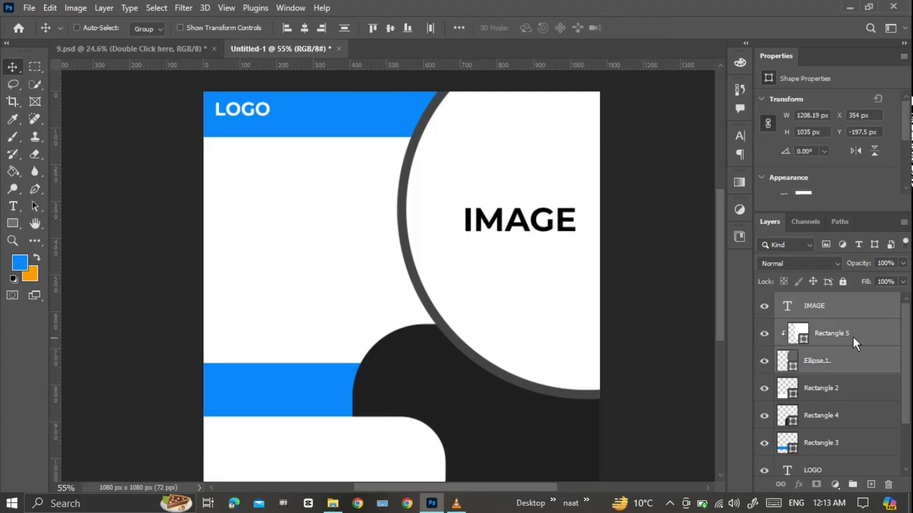
{"action": "key", "text": "ctrl+g"}
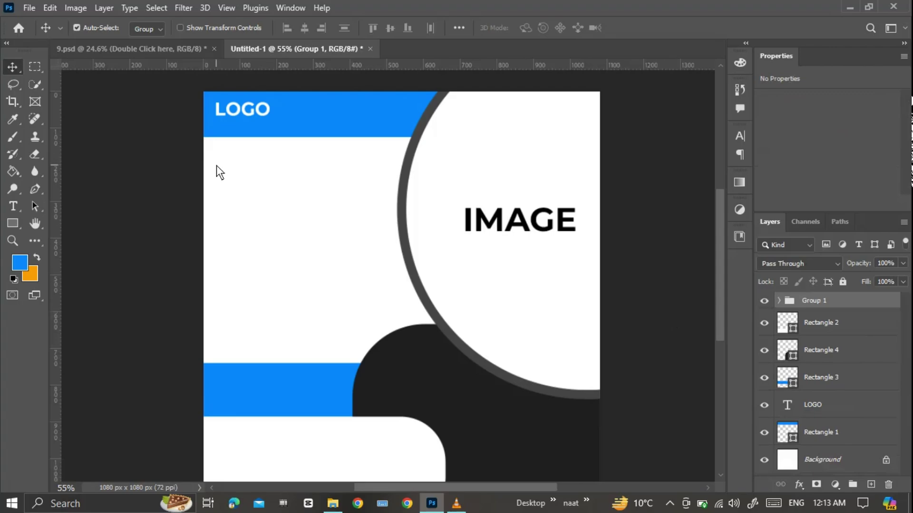
- Add a 'Creative' heading below the LOGO bar in Black weight at 90 pt
{"action": "key", "text": "t"}
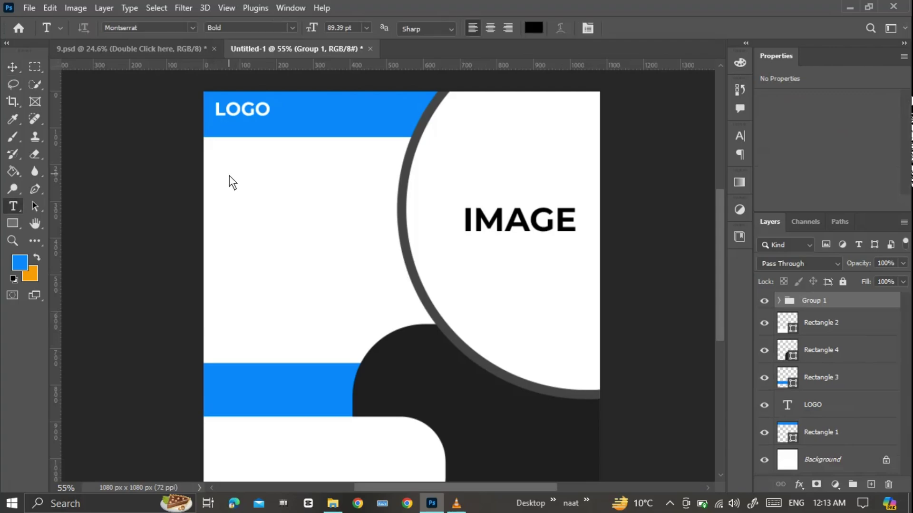
{"action": "left_click", "coordinate": [229, 175]}
{"action": "left_click_drag", "start_coordinate": [307, 27], "coordinate": [353, 193]}
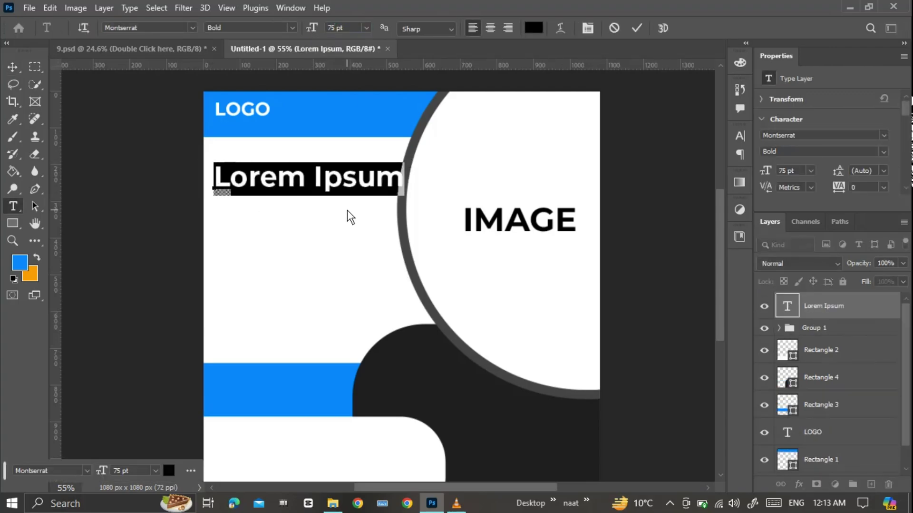
{"action": "type", "text": "Creative"}
{"action": "key", "text": "ctrl+a"}
{"action": "left_click", "coordinate": [285, 27]}
{"action": "left_click", "coordinate": [284, 211]}
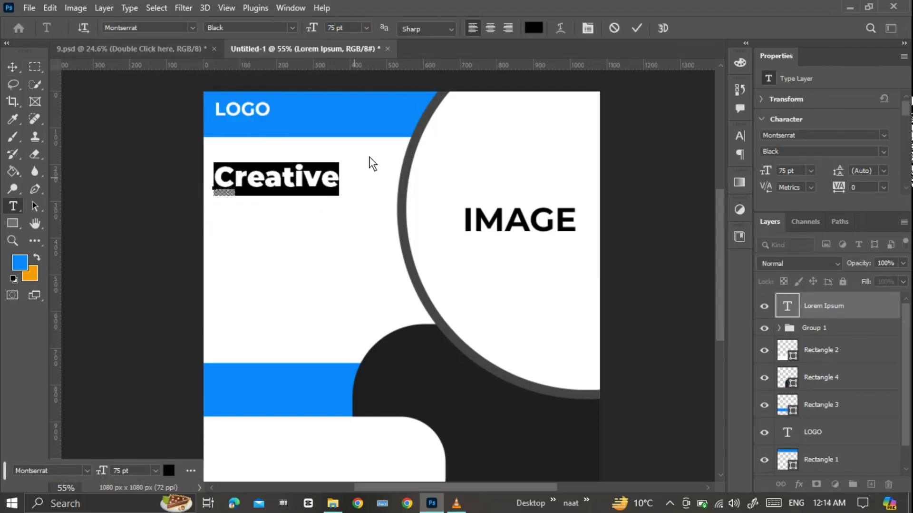
{"action": "left_click_drag", "start_coordinate": [315, 27], "coordinate": [336, 27]}
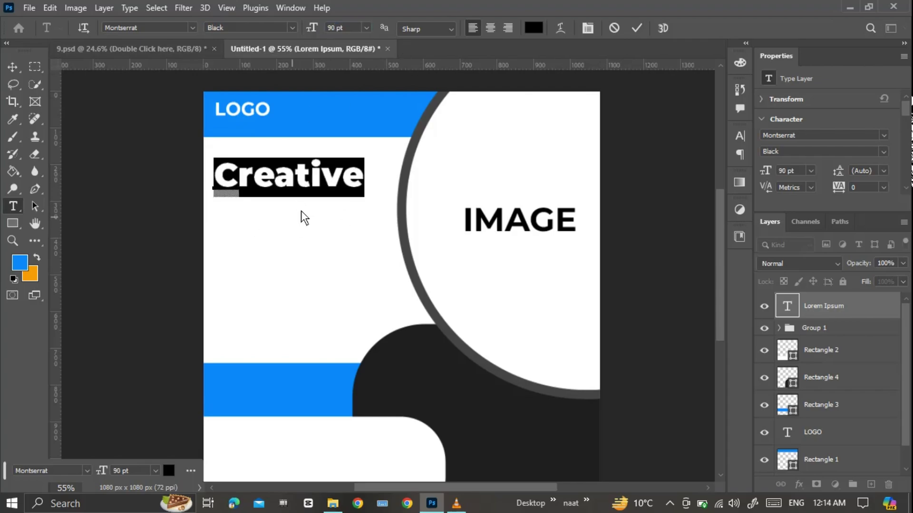
{"action": "left_click", "coordinate": [302, 216]}
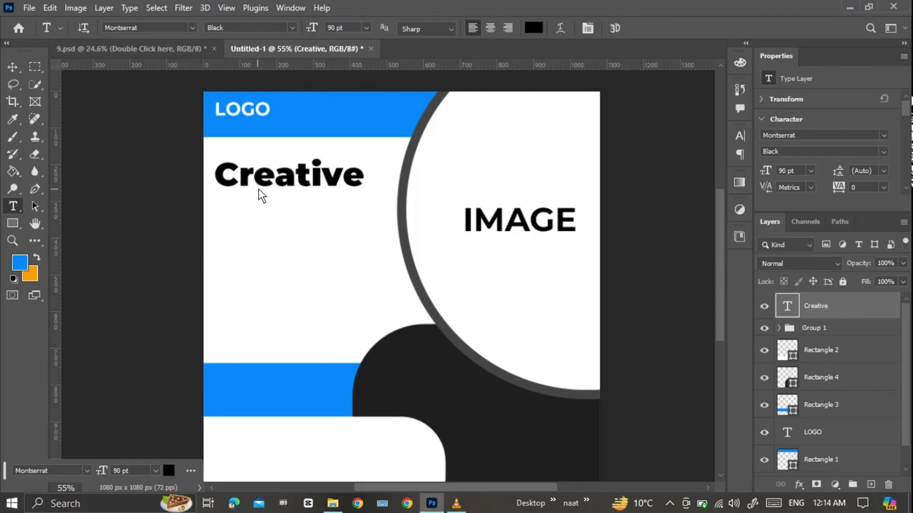
- Give Creative a 6 px #222222 stroke through Blending Options
{"action": "double_click", "coordinate": [874, 310]}
{"action": "left_click", "coordinate": [812, 196]}
{"action": "right_click", "coordinate": [874, 307]}
{"action": "left_click", "coordinate": [796, 177]}
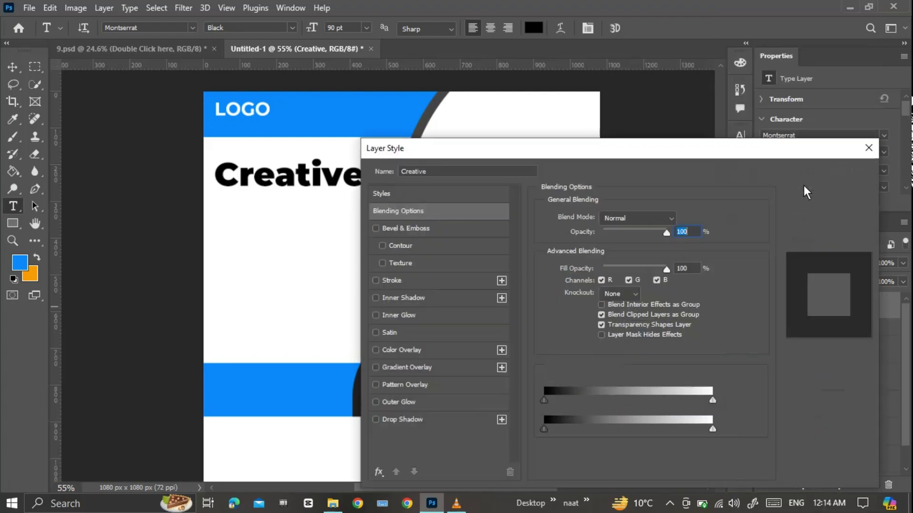
{"action": "left_click", "coordinate": [392, 279]}
{"action": "left_click", "coordinate": [573, 310]}
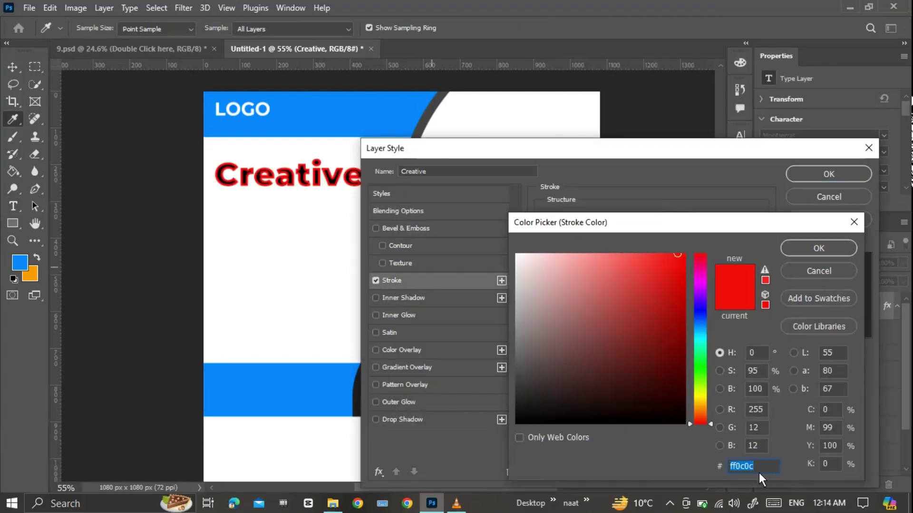
{"action": "type", "text": "222222"}
{"action": "key", "text": "Return"}
{"action": "left_click", "coordinate": [622, 234]}
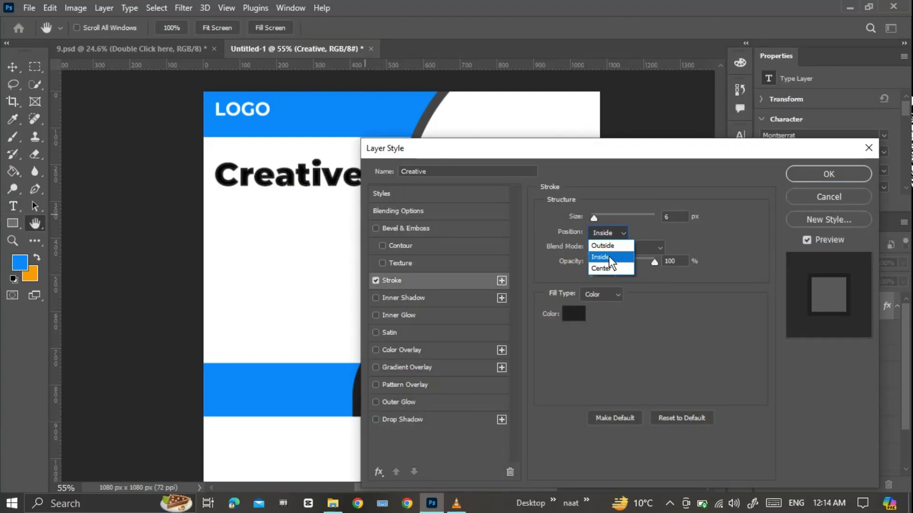
{"action": "left_click", "coordinate": [611, 246]}
{"action": "left_click_drag", "start_coordinate": [592, 218], "coordinate": [601, 218]}
{"action": "left_click", "coordinate": [814, 180]}
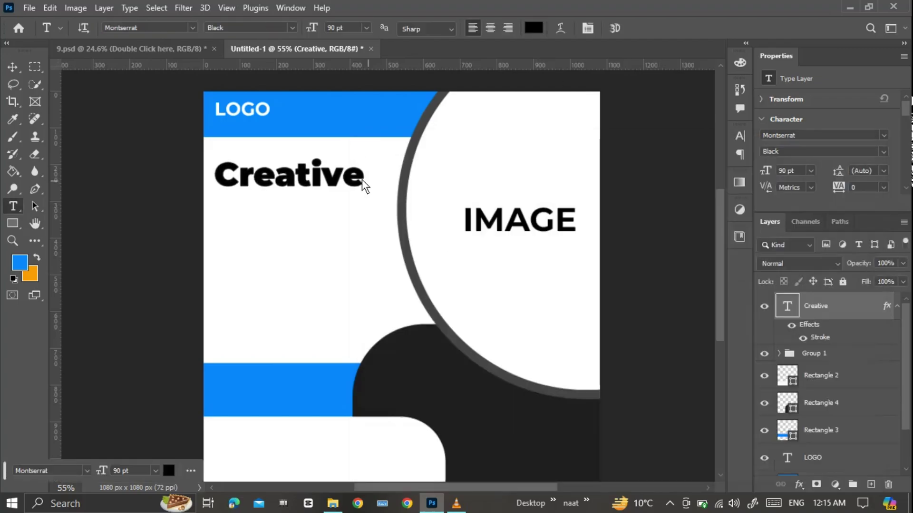
- Make the Creative letters white
{"action": "left_click", "coordinate": [534, 27]}
{"action": "left_click", "coordinate": [527, 254]}
{"action": "key", "text": "Return"}
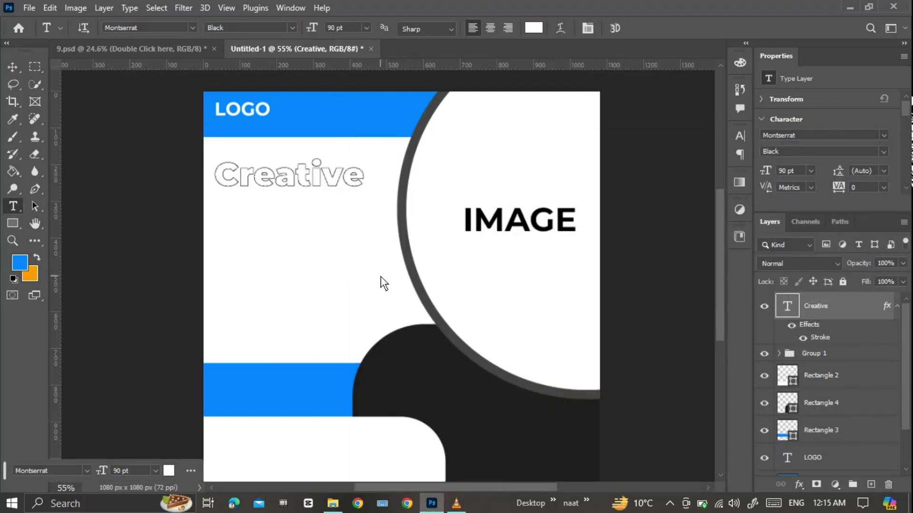
- Move Creative's 6 px stroke to Outside, keeping a solid colour fill
{"action": "right_click", "coordinate": [847, 307]}
{"action": "left_click", "coordinate": [766, 192]}
{"action": "left_click", "coordinate": [392, 280]}
{"action": "left_click", "coordinate": [609, 232]}
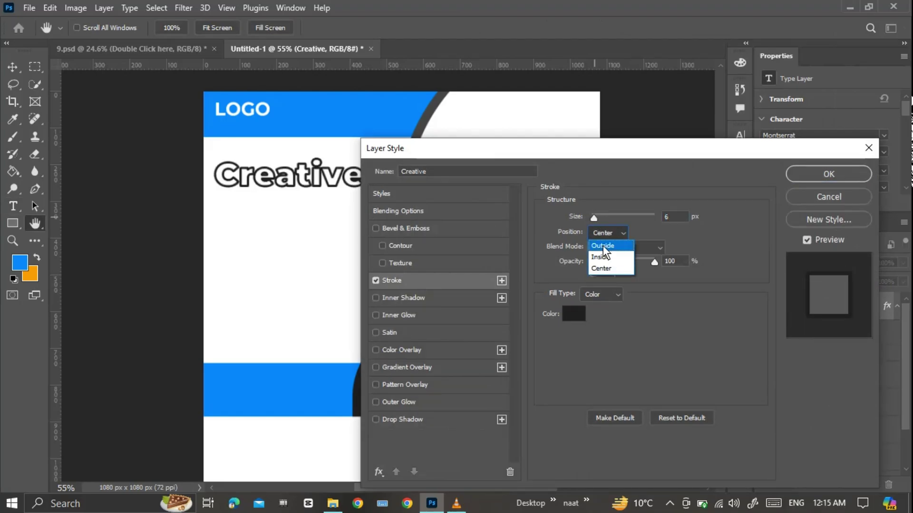
{"action": "left_click", "coordinate": [604, 245]}
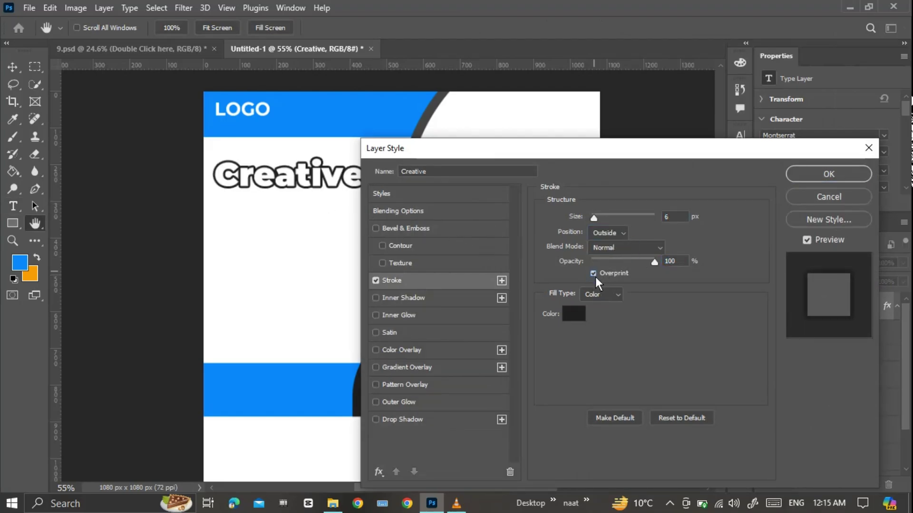
{"action": "left_click", "coordinate": [602, 294]}
{"action": "left_click", "coordinate": [614, 308]}
{"action": "left_click", "coordinate": [601, 294]}
{"action": "left_click", "coordinate": [601, 300]}
{"action": "left_click", "coordinate": [665, 216]}
{"action": "key", "text": "Return"}
{"action": "left_click", "coordinate": [209, 223]}
{"action": "type", "text": "Marketing"}
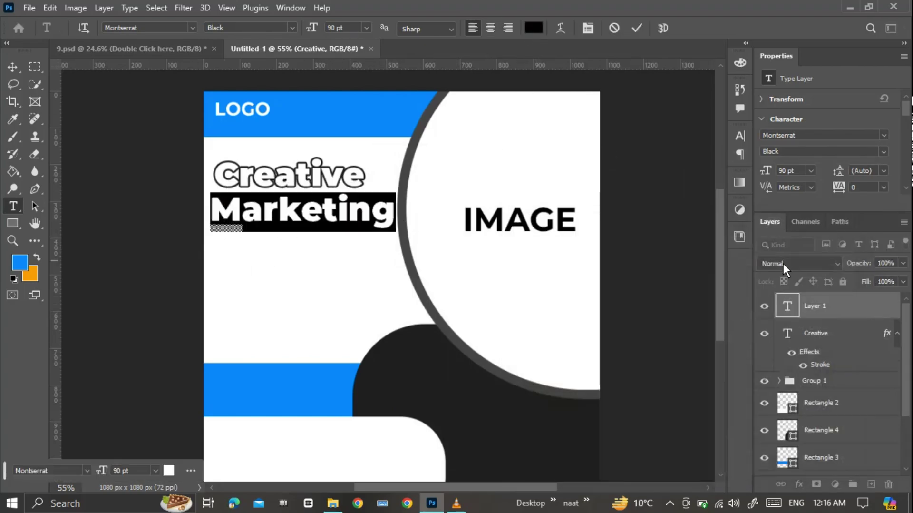
- Commit the Marketing line and line it up under Creative
{"action": "key", "text": "ctrl+Return"}
{"action": "key", "text": "v"}
{"action": "left_click", "coordinate": [514, 281]}
{"action": "left_click_drag", "start_coordinate": [337, 221], "coordinate": [338, 224]}
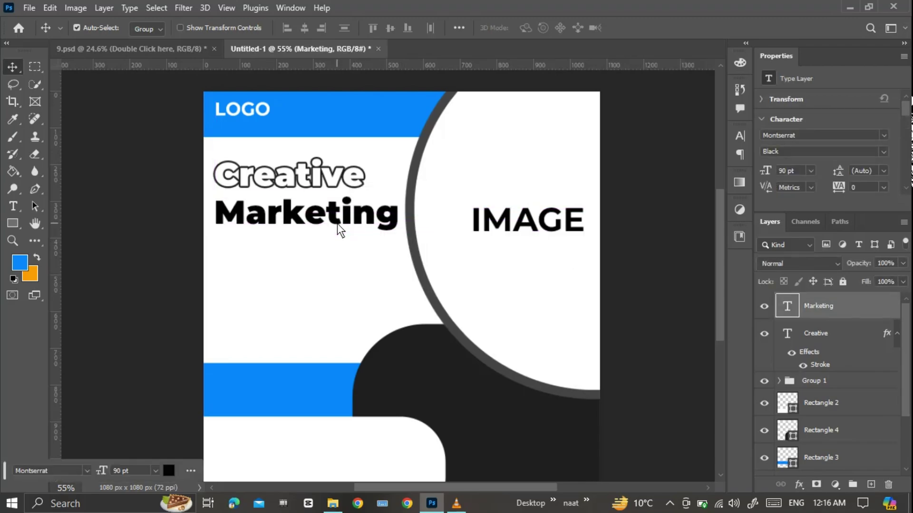
- Add an 'Agency' line below Marketing filled with the blue foreground colour
{"action": "key", "text": "t"}
{"action": "left_click", "coordinate": [218, 263]}
{"action": "left_click_drag", "start_coordinate": [294, 280], "coordinate": [286, 287]}
{"action": "type", "text": "Agenc"}
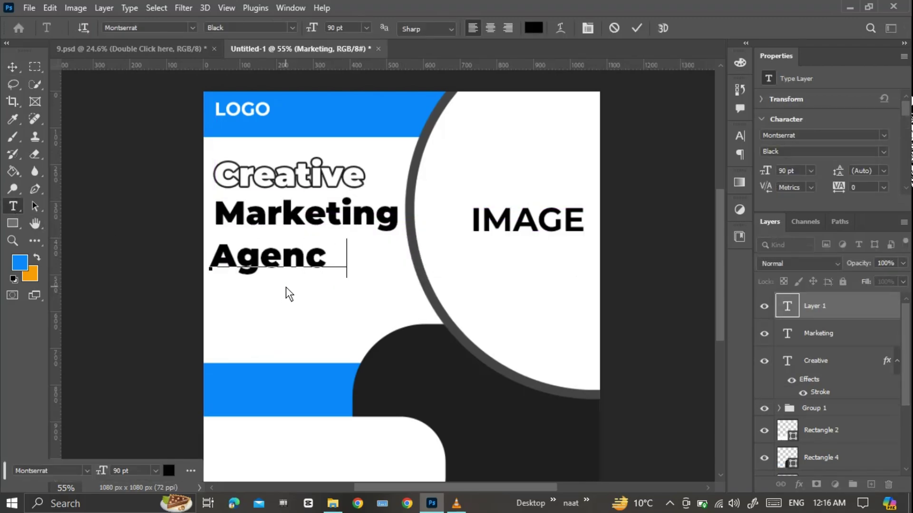
{"action": "type", "text": "y"}
{"action": "key", "text": "ctrl+a"}
{"action": "key", "text": "alt+BackSpace"}
{"action": "key", "text": "ctrl+Return"}
- Select the three headline lines, align them, and shift Agency left to match
{"action": "key", "text": "v"}
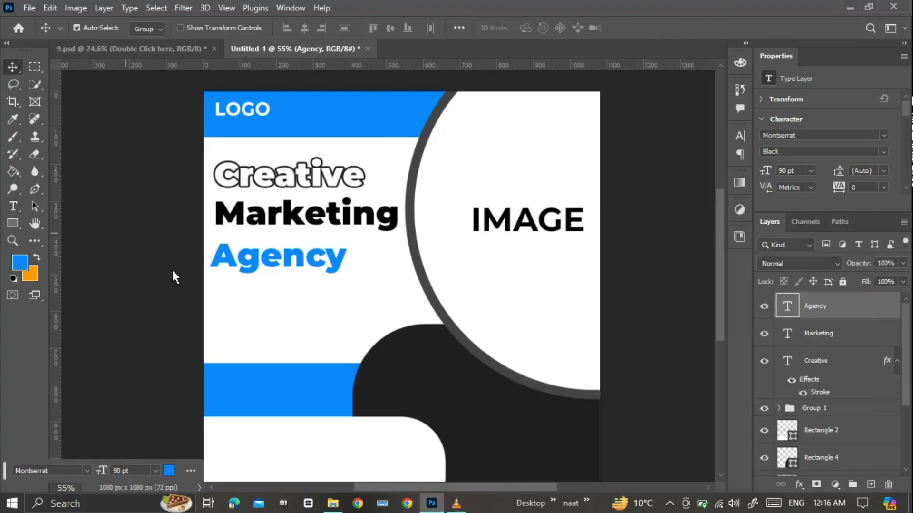
{"action": "left_click", "coordinate": [304, 214], "text": "shift"}
{"action": "left_click", "coordinate": [290, 174], "text": "shift"}
{"action": "left_click", "coordinate": [305, 27]}
{"action": "left_click", "coordinate": [343, 28]}
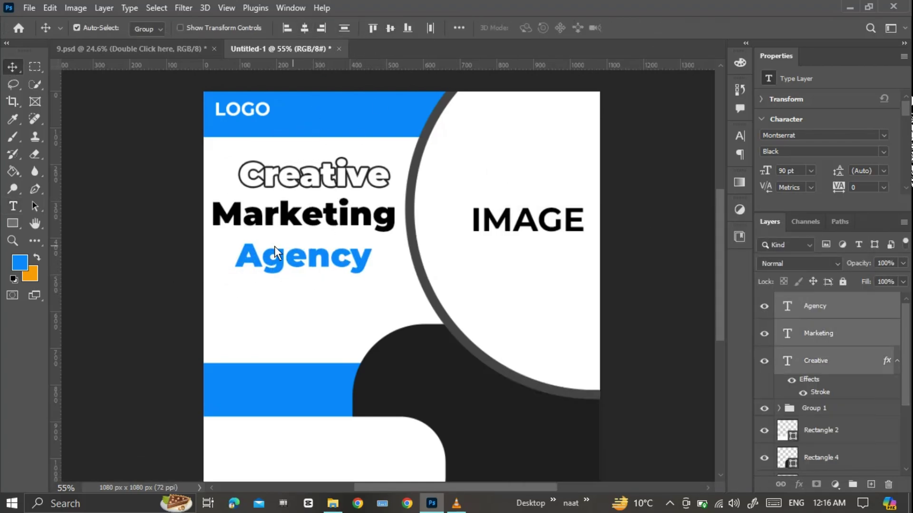
{"action": "left_click", "coordinate": [274, 335]}
{"action": "key", "text": "shift+Left"}
{"action": "key", "text": "shift+Left"}
{"action": "key", "text": "shift+Left"}
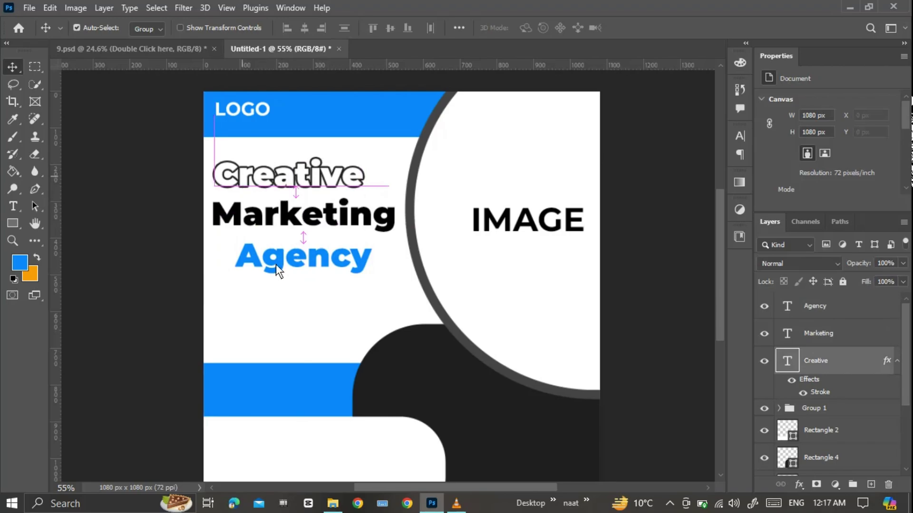
{"action": "mouse_move", "coordinate": [276, 264]}
{"action": "left_mouse_down"}
{"action": "mouse_move", "coordinate": [255, 264]}
{"action": "mouse_move", "coordinate": [273, 264]}
{"action": "mouse_move", "coordinate": [284, 248]}
{"action": "left_mouse_up"}
- Left-align the Creative, Marketing and Agency lines and space them evenly
{"action": "left_click", "coordinate": [253, 175], "text": "shift"}
{"action": "left_click", "coordinate": [251, 214], "text": "shift"}
{"action": "left_click", "coordinate": [272, 170]}
{"action": "left_click", "coordinate": [281, 252]}
{"action": "left_click", "coordinate": [294, 205], "text": "shift"}
{"action": "left_click", "coordinate": [305, 166], "text": "shift"}
{"action": "left_click", "coordinate": [345, 32]}
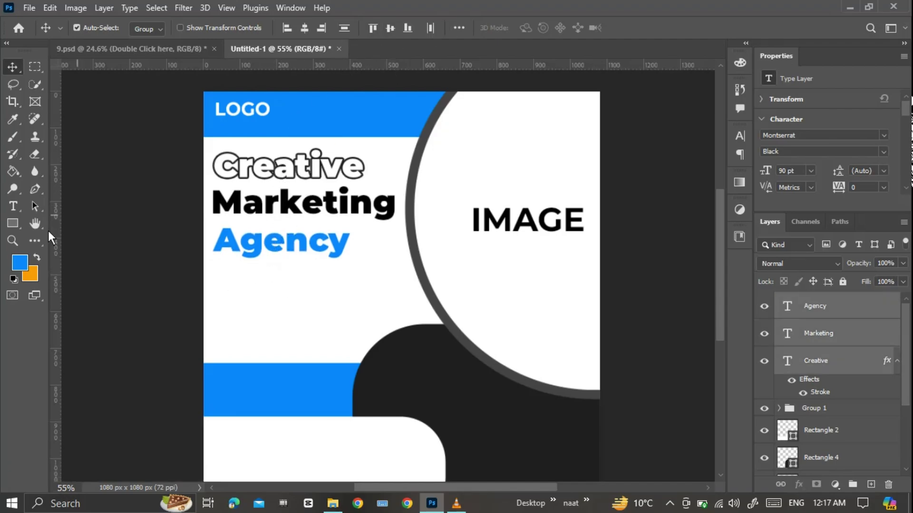
- Set the Creative, Marketing and Agency text to 80 pt
{"action": "left_click", "coordinate": [13, 205]}
{"action": "double_click", "coordinate": [328, 179]}
{"action": "left_click_drag", "start_coordinate": [313, 28], "coordinate": [308, 28]}
{"action": "left_click", "coordinate": [638, 27]}
{"action": "left_click_drag", "start_coordinate": [395, 205], "coordinate": [196, 189]}
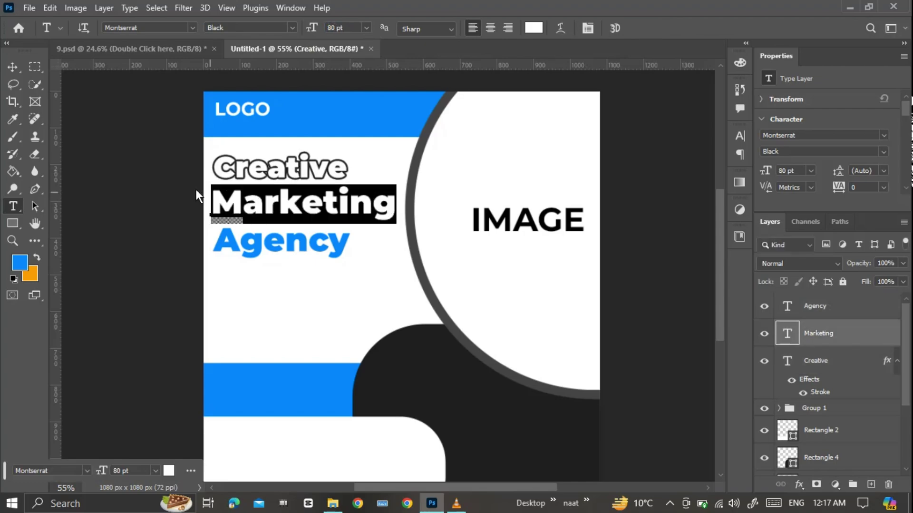
{"action": "key", "text": "Return"}
{"action": "type", "text": "80"}
{"action": "key", "text": "Return"}
{"action": "left_click", "coordinate": [637, 28]}
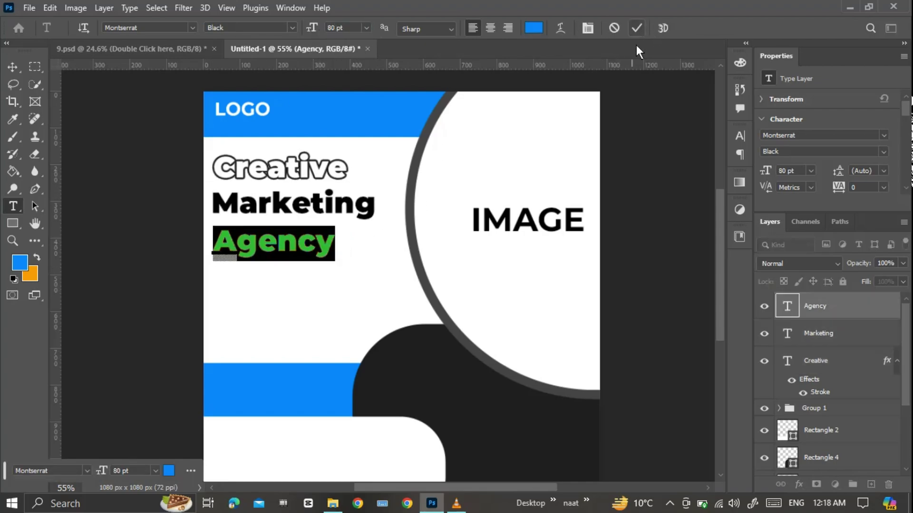
{"action": "key", "text": "v"}
{"action": "left_click_drag", "start_coordinate": [278, 252], "coordinate": [284, 162]}
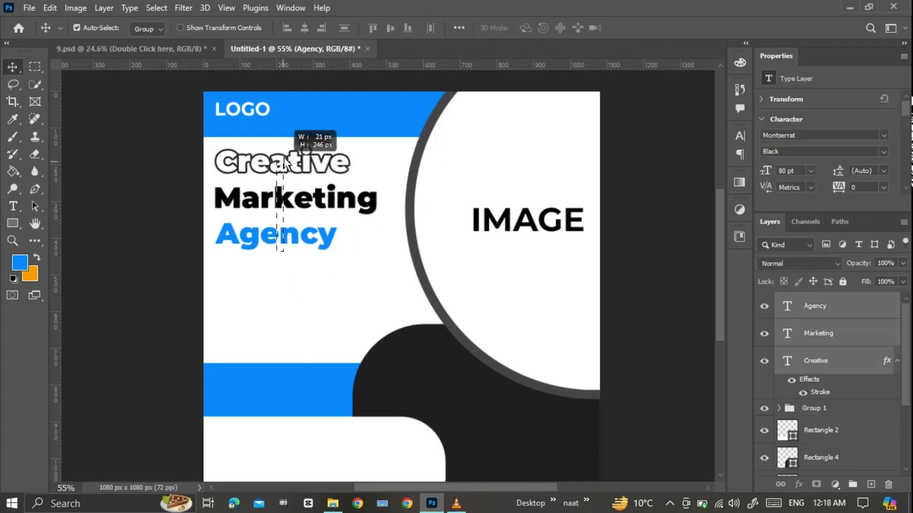
- Draw a paragraph text box with placeholder text below Agency
{"action": "left_click", "coordinate": [652, 102]}
{"action": "key", "text": "t"}
{"action": "left_click", "coordinate": [218, 266]}
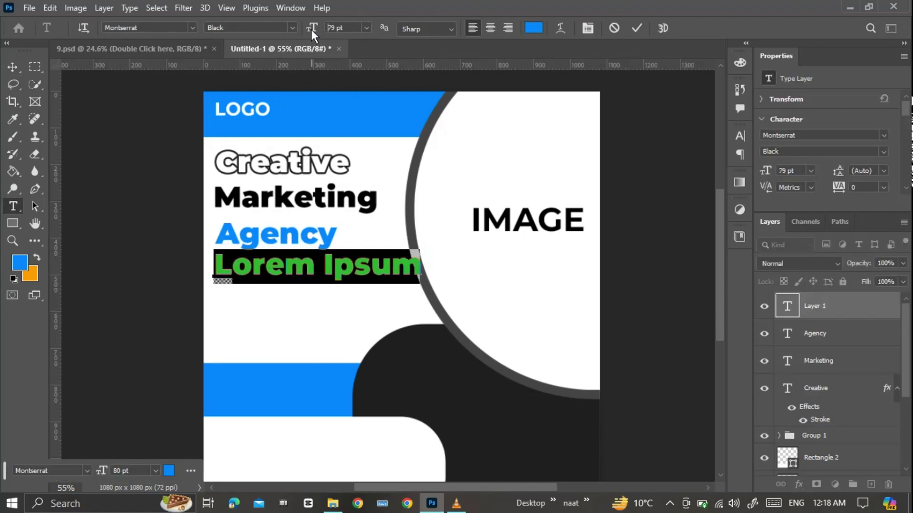
{"action": "key", "text": "Escape"}
{"action": "left_click_drag", "start_coordinate": [216, 258], "coordinate": [341, 289]}
- Set the placeholder paragraph to Light Italic at 13 pt
{"action": "mouse_move", "coordinate": [312, 28]}
{"action": "left_mouse_down"}
{"action": "mouse_move", "coordinate": [291, 36]}
{"action": "mouse_move", "coordinate": [320, 28]}
{"action": "left_mouse_up"}
{"action": "left_click", "coordinate": [267, 27]}
{"action": "left_click", "coordinate": [252, 89]}
{"action": "scroll", "coordinate": [323, 223], "scroll_direction": "up", "scroll_amount": 3}
{"action": "left_click", "coordinate": [390, 236]}
{"action": "scroll", "coordinate": [256, 338], "scroll_direction": "up", "scroll_amount": 1}
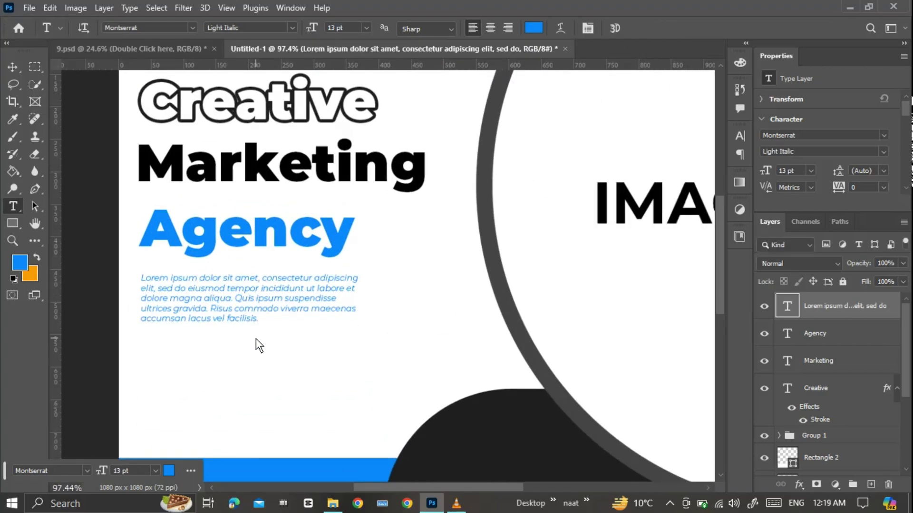
{"action": "scroll", "coordinate": [256, 338], "scroll_direction": "down", "scroll_amount": 1}
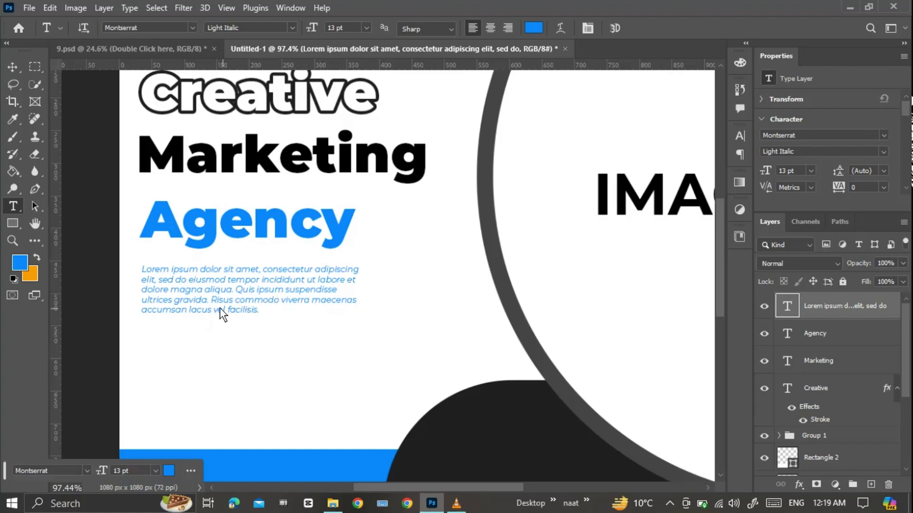
- Delete the paragraph's last sentence and commit the text
{"action": "left_click_drag", "start_coordinate": [264, 299], "coordinate": [261, 319]}
{"action": "key", "text": "BackSpace"}
{"action": "left_click", "coordinate": [637, 28]}
- Nudge the Marketing and Agency lines up slightly to tidy the heading spacing
{"action": "key", "text": "v"}
{"action": "mouse_move", "coordinate": [252, 224]}
{"action": "left_mouse_down"}
{"action": "mouse_move", "coordinate": [256, 176]}
{"action": "mouse_move", "coordinate": [259, 218]}
{"action": "left_mouse_up"}
{"action": "left_click_drag", "start_coordinate": [259, 174], "coordinate": [266, 164]}
{"action": "left_click", "coordinate": [280, 110]}
{"action": "left_click_drag", "start_coordinate": [278, 110], "coordinate": [267, 202]}
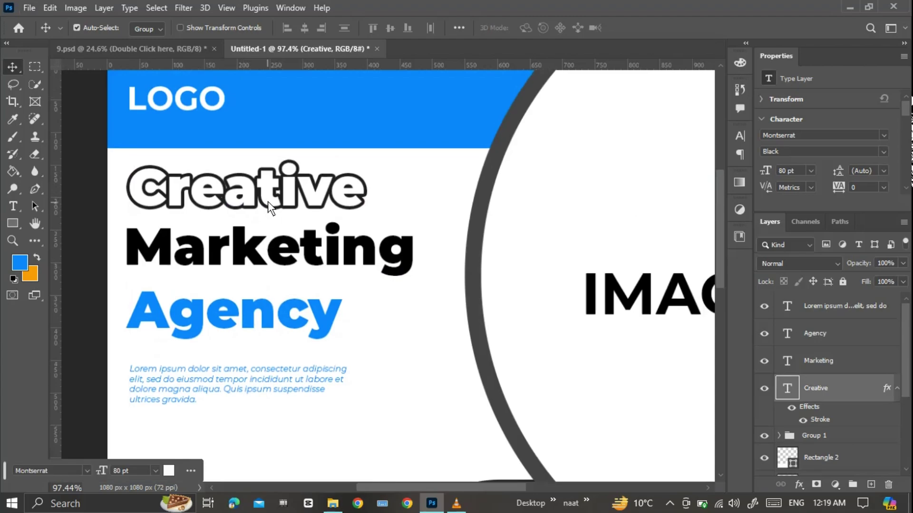
{"action": "left_click_drag", "start_coordinate": [265, 250], "coordinate": [266, 244]}
{"action": "left_click_drag", "start_coordinate": [245, 314], "coordinate": [246, 301]}
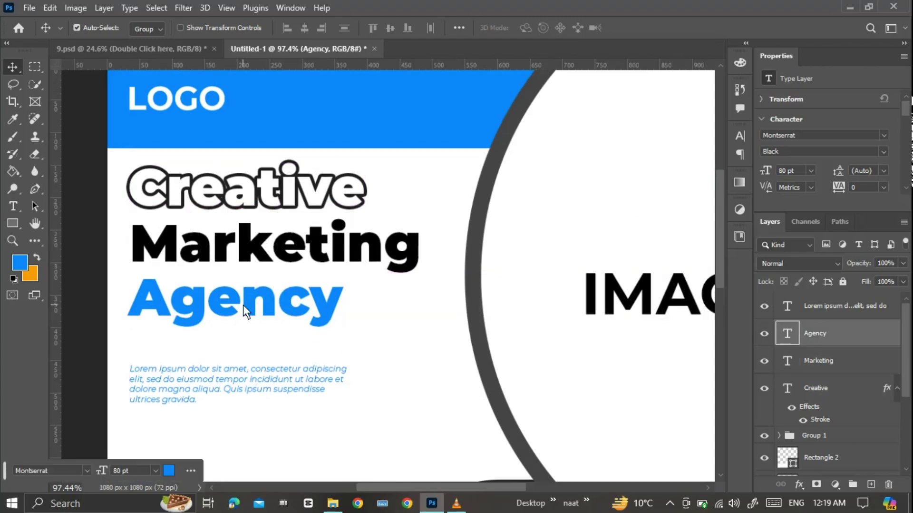
{"action": "left_click", "coordinate": [170, 247]}
{"action": "left_click", "coordinate": [202, 379]}
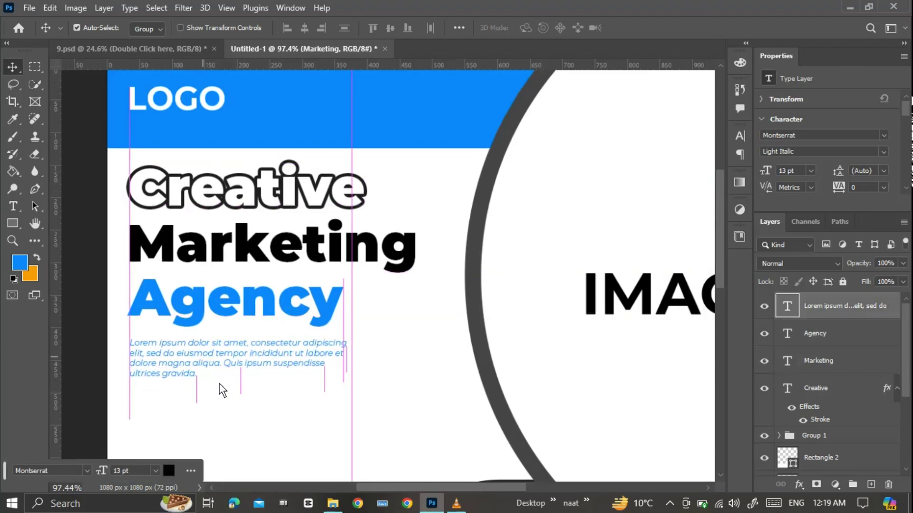
{"action": "scroll", "coordinate": [219, 384], "scroll_direction": "down", "scroll_amount": 5}
- Draw a small 10 px blue dot below the paragraph
{"action": "key", "text": "shift+u"}
{"action": "scroll", "coordinate": [191, 283], "scroll_direction": "up", "scroll_amount": 2}
{"action": "mouse_move", "coordinate": [155, 240]}
{"action": "left_mouse_down"}
{"action": "mouse_move", "coordinate": [166, 252]}
{"action": "mouse_move", "coordinate": [126, 248]}
{"action": "mouse_move", "coordinate": [126, 450]}
{"action": "left_mouse_up"}
{"action": "scroll", "coordinate": [162, 264], "scroll_direction": "up", "scroll_amount": 5}
{"action": "key", "text": "v"}
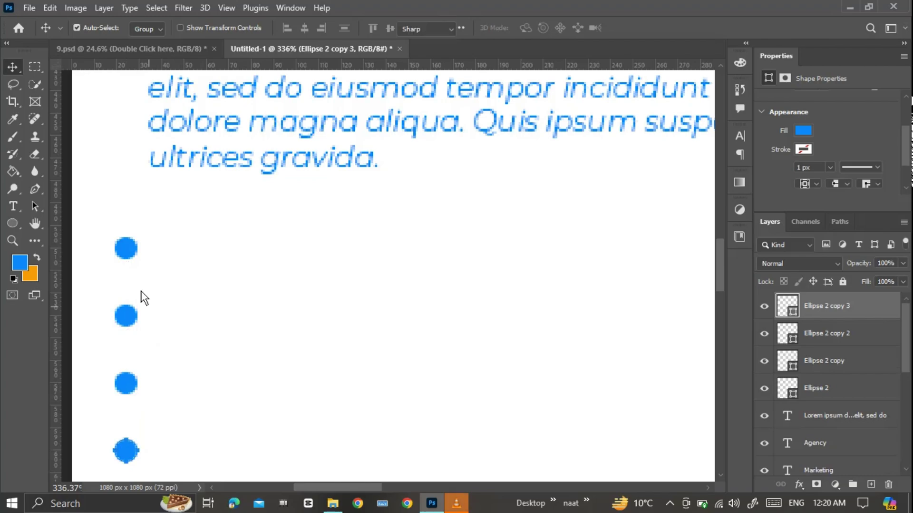
- Start an ExtraBold text label beside the top blue dot
{"action": "key", "text": "t"}
{"action": "left_click", "coordinate": [179, 247]}
{"action": "left_click", "coordinate": [250, 28]}
{"action": "left_click", "coordinate": [230, 179]}
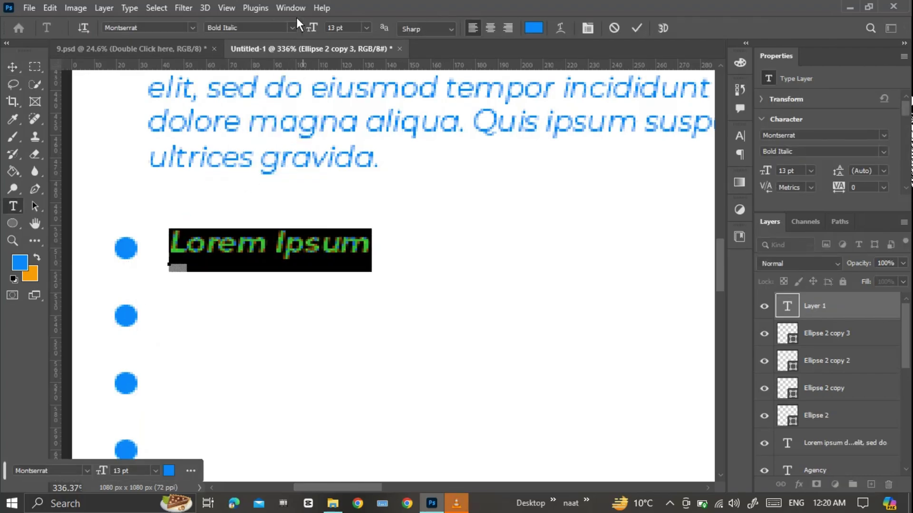
{"action": "left_click", "coordinate": [291, 27]}
{"action": "left_click", "coordinate": [256, 195]}
- Enter 'Power point' as the label text
{"action": "left_click_drag", "start_coordinate": [373, 244], "coordinate": [156, 244]}
{"action": "type", "text": "Power"}
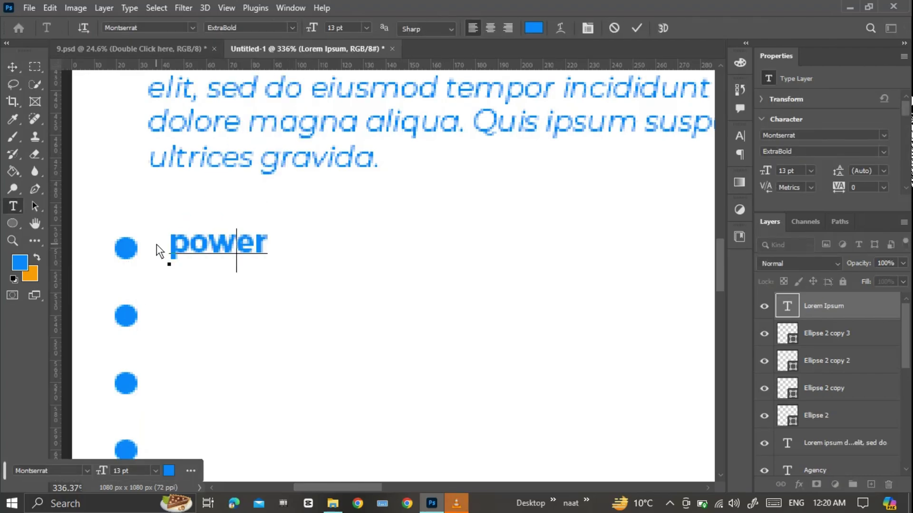
{"action": "key", "text": "BackSpace"}
{"action": "key", "text": "BackSpace"}
{"action": "key", "text": "BackSpace"}
{"action": "type", "text": "ower point"}
{"action": "left_click", "coordinate": [637, 28]}
{"action": "key", "text": "ctrl+minus"}
{"action": "key", "text": "ctrl+minus"}
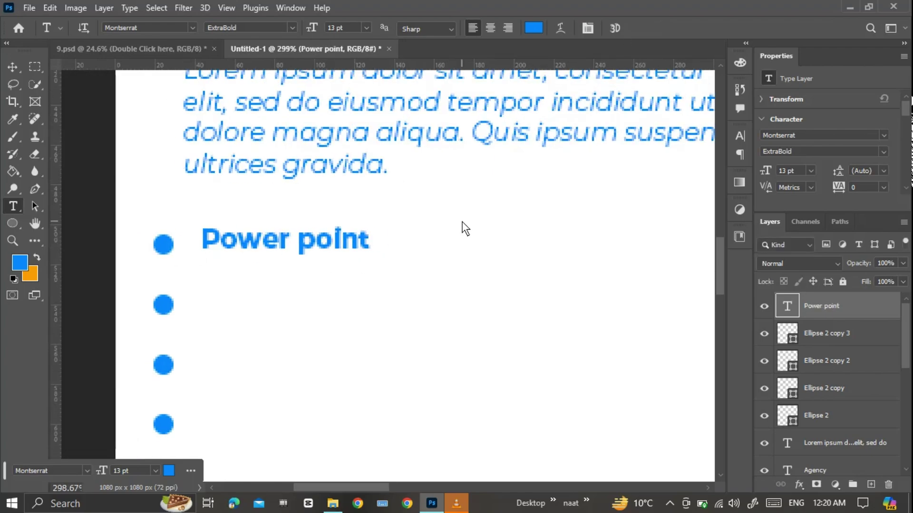
{"action": "key", "text": "ctrl+minus"}
{"action": "scroll", "coordinate": [362, 285], "scroll_direction": "up", "scroll_amount": 4}
- Capitalise the label to 'Power Point' and align it with the top dot
{"action": "left_click_drag", "start_coordinate": [366, 259], "coordinate": [310, 260]}
{"action": "type", "text": "P"}
{"action": "key", "text": "ctrl+shift+period"}
{"action": "key", "text": "ctrl+shift+period"}
{"action": "key", "text": "ctrl+shift+period"}
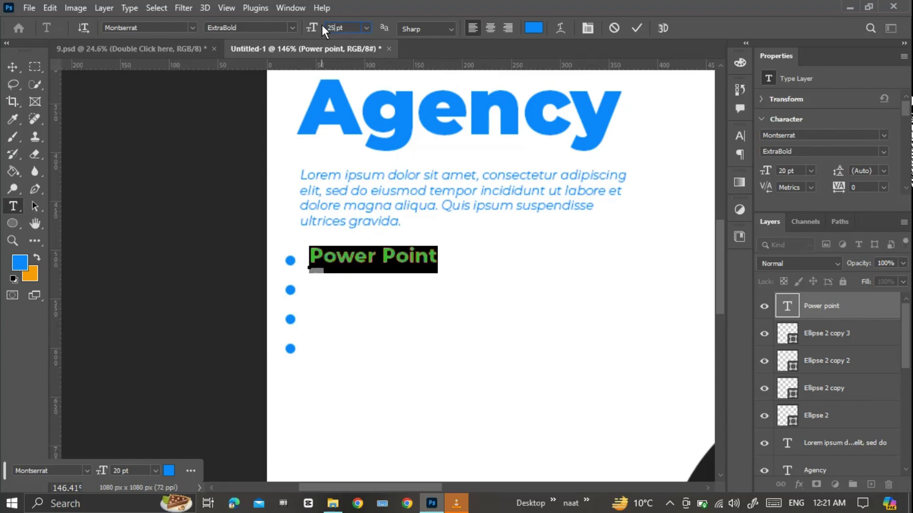
{"action": "left_click", "coordinate": [637, 29]}
{"action": "left_click_drag", "start_coordinate": [388, 267], "coordinate": [388, 271]}
{"action": "scroll", "coordinate": [328, 206], "scroll_direction": "right", "scroll_amount": 5}
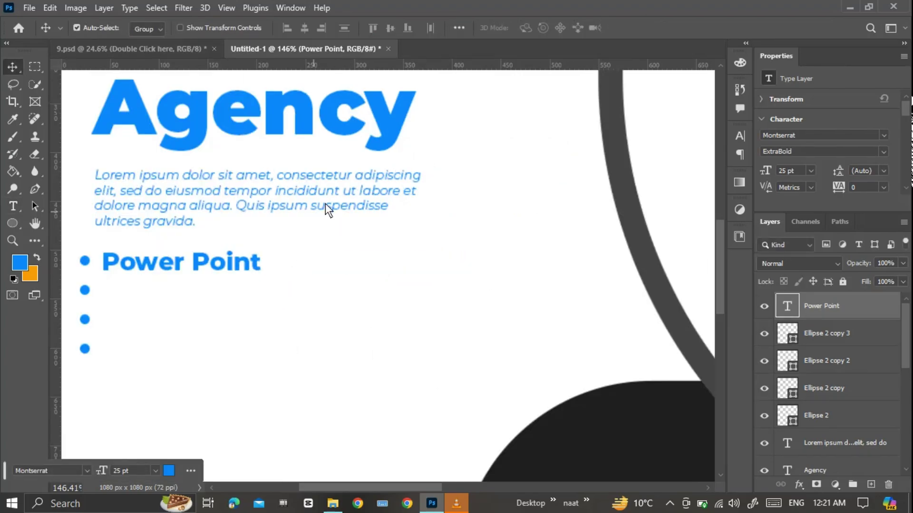
- Make the Lorem paragraph dark grey #454545 in Regular, upright style
{"action": "left_click", "coordinate": [98, 179]}
{"action": "left_click_drag", "start_coordinate": [195, 222], "coordinate": [95, 175]}
{"action": "left_click", "coordinate": [534, 28]}
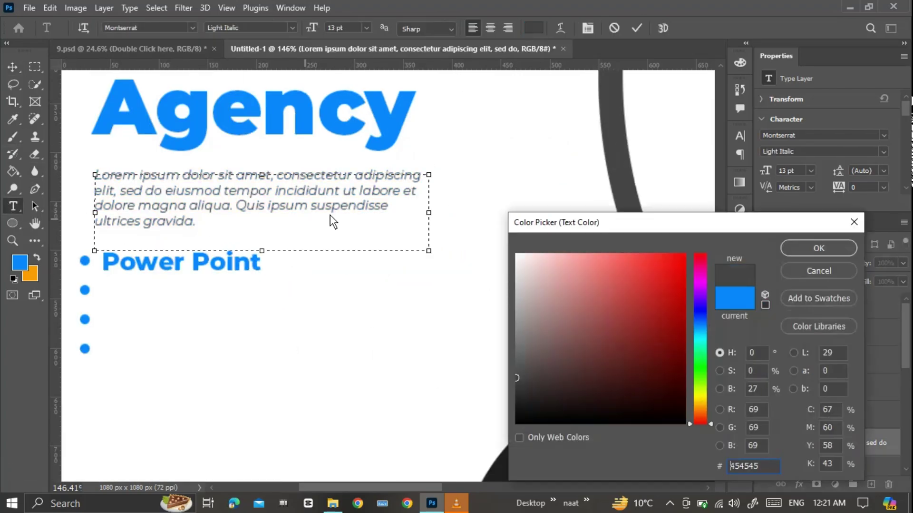
{"action": "key", "text": "Escape"}
{"action": "left_click", "coordinate": [250, 27]}
{"action": "left_click", "coordinate": [228, 126]}
- Recolour Power Point dark grey and copy it down to the next bullet
{"action": "left_click", "coordinate": [258, 183]}
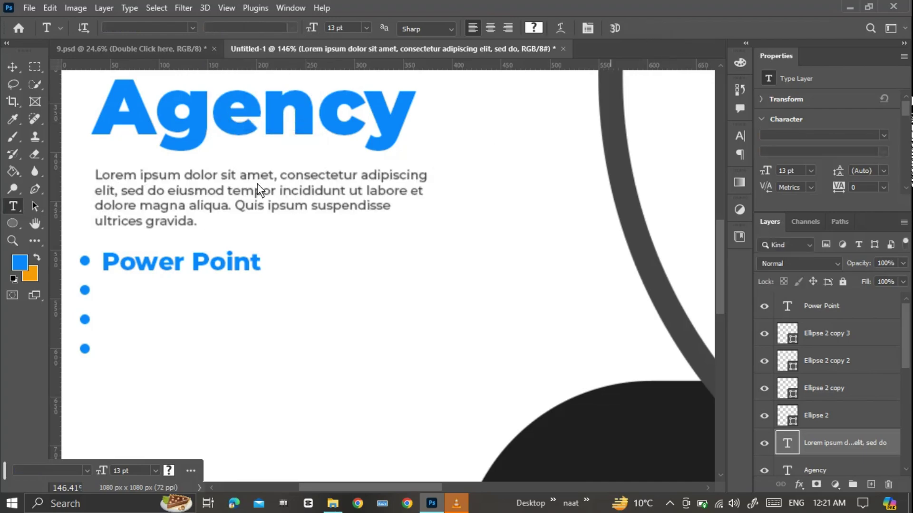
{"action": "left_click_drag", "start_coordinate": [262, 262], "coordinate": [102, 262]}
{"action": "left_click", "coordinate": [534, 28]}
{"action": "left_click", "coordinate": [620, 181]}
{"action": "key", "text": "Return"}
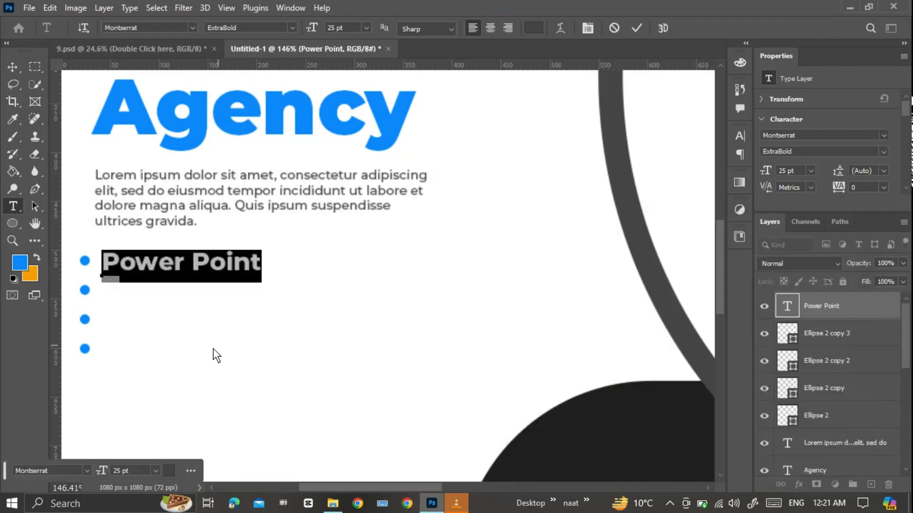
{"action": "key", "text": "ctrl+Return"}
{"action": "key", "text": "v"}
{"action": "left_click_drag", "start_coordinate": [238, 262], "coordinate": [229, 344]}
- Place the fourth Power Point copy, distribute the four lines evenly and shift them clear of the bullets
{"action": "left_click_drag", "start_coordinate": [204, 376], "coordinate": [244, 270]}
{"action": "left_click", "coordinate": [430, 27]}
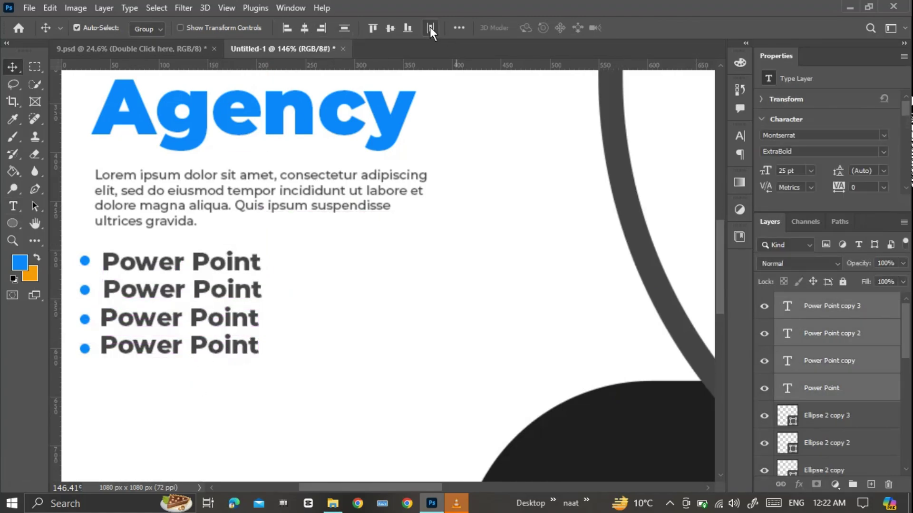
{"action": "left_click", "coordinate": [287, 27]}
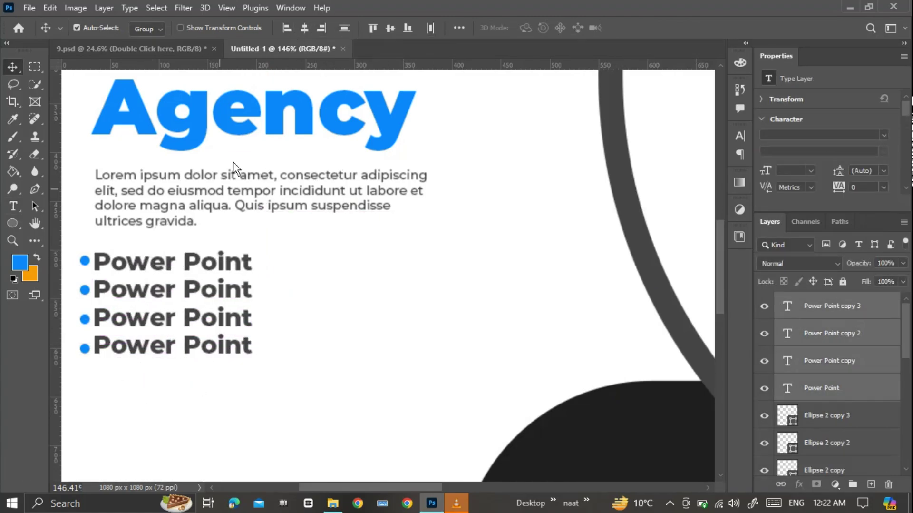
{"action": "key", "text": "ctrl+z"}
{"action": "left_click_drag", "start_coordinate": [169, 262], "coordinate": [207, 272]}
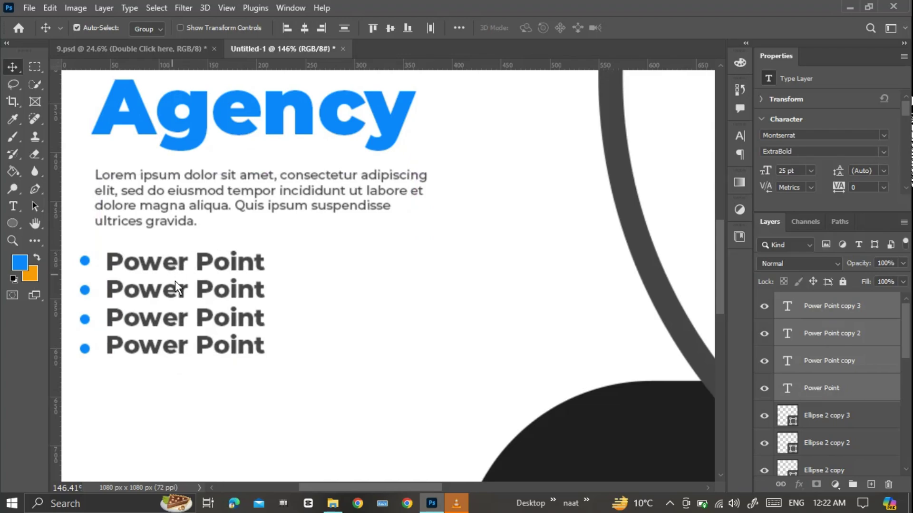
- Retype the lower three lines as Photoshop, Word Press and MS Word
{"action": "left_click", "coordinate": [12, 206]}
{"action": "mouse_move", "coordinate": [264, 293]}
{"action": "left_mouse_down"}
{"action": "mouse_move", "coordinate": [92, 283]}
{"action": "mouse_move", "coordinate": [92, 298]}
{"action": "left_mouse_up"}
{"action": "type", "text": "photoshopP"}
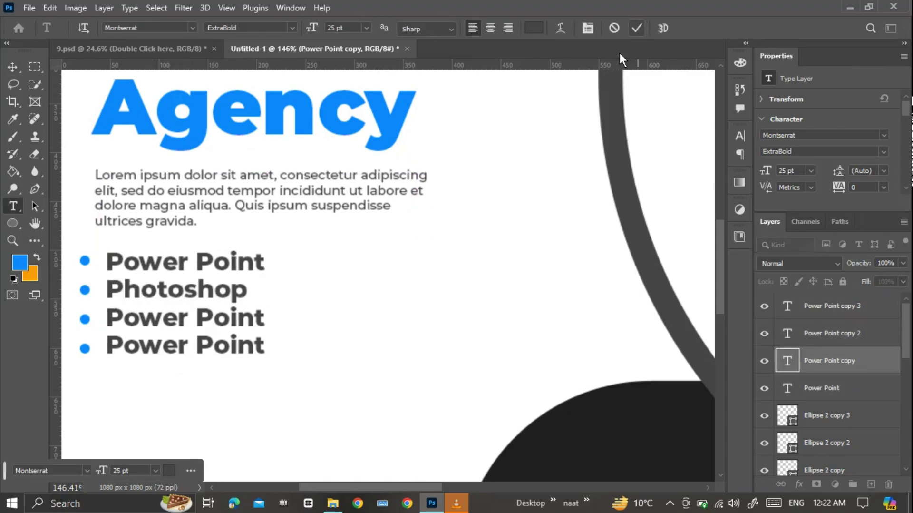
{"action": "left_click_drag", "start_coordinate": [266, 318], "coordinate": [104, 322]}
{"action": "type", "text": "Word Pres"}
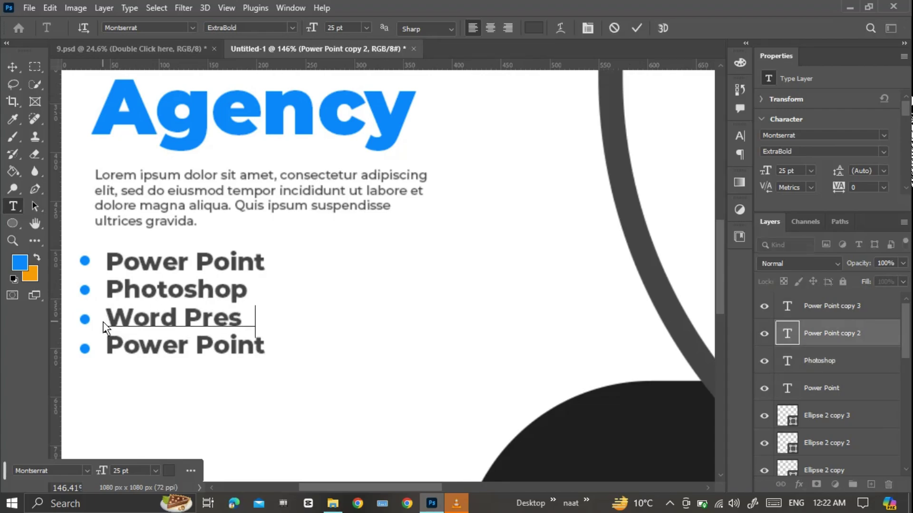
{"action": "type", "text": "s"}
{"action": "left_click_drag", "start_coordinate": [266, 346], "coordinate": [100, 350]}
{"action": "type", "text": "MS"}
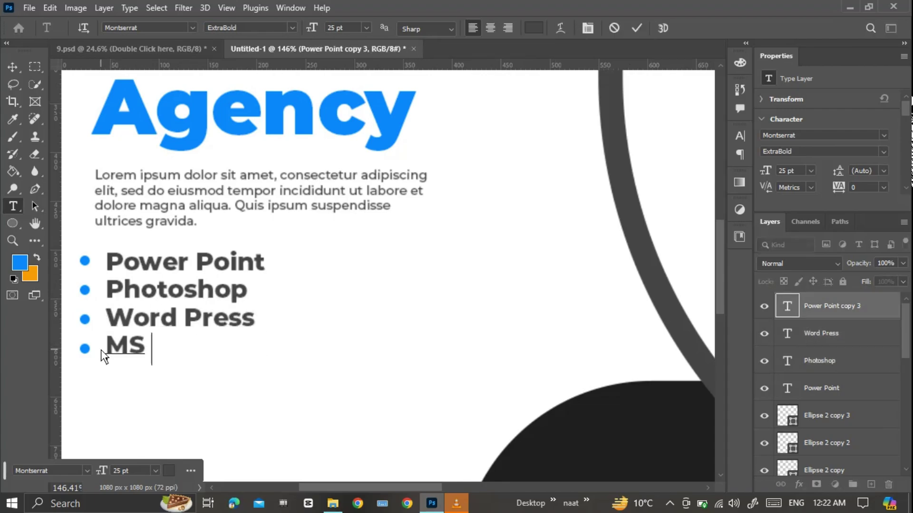
{"action": "type", "text": " Wo"}
{"action": "key", "text": "BackSpace"}
{"action": "type", "text": "ord"}
{"action": "key", "text": "ctrl+Return"}
- Reposition the bullet dots, aligning them in one column with even spacing
{"action": "key", "text": "v"}
{"action": "scroll", "coordinate": [381, 363], "scroll_direction": "down", "scroll_amount": 1}
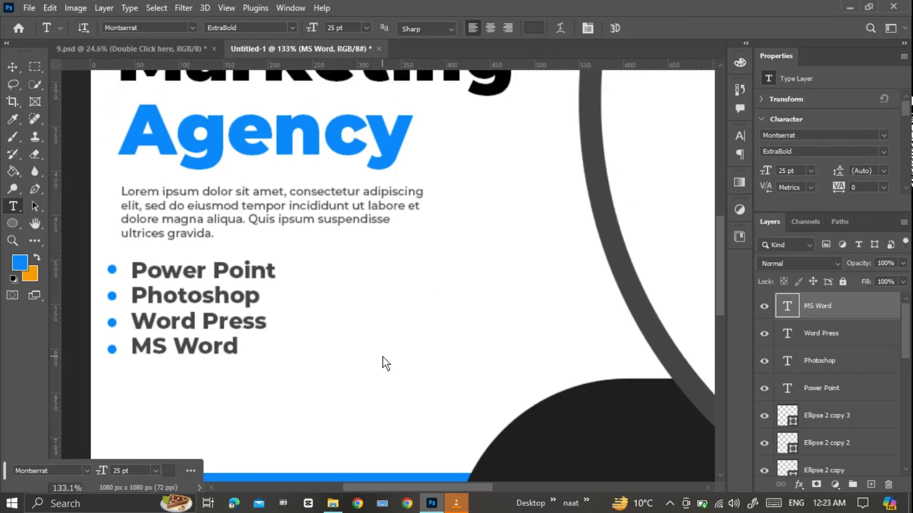
{"action": "left_click_drag", "start_coordinate": [174, 302], "coordinate": [174, 326]}
{"action": "left_click_drag", "start_coordinate": [174, 248], "coordinate": [169, 270]}
{"action": "left_click", "coordinate": [287, 28]}
{"action": "left_click", "coordinate": [430, 28]}
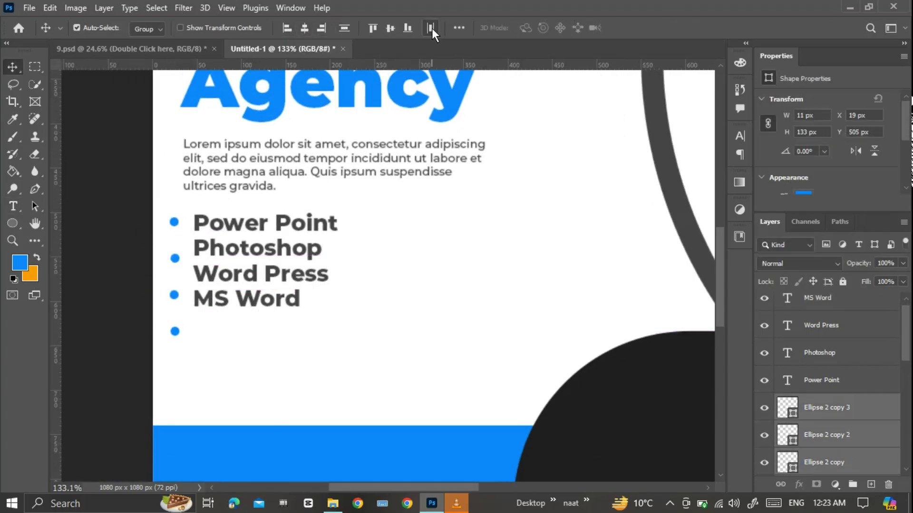
{"action": "scroll", "coordinate": [199, 355], "scroll_direction": "up", "scroll_amount": 4}
{"action": "scroll", "coordinate": [199, 356], "scroll_direction": "up", "scroll_amount": 1}
- Move MS Word, Word Press and Photoshop down beside their bullets
{"action": "left_click", "coordinate": [303, 28]}
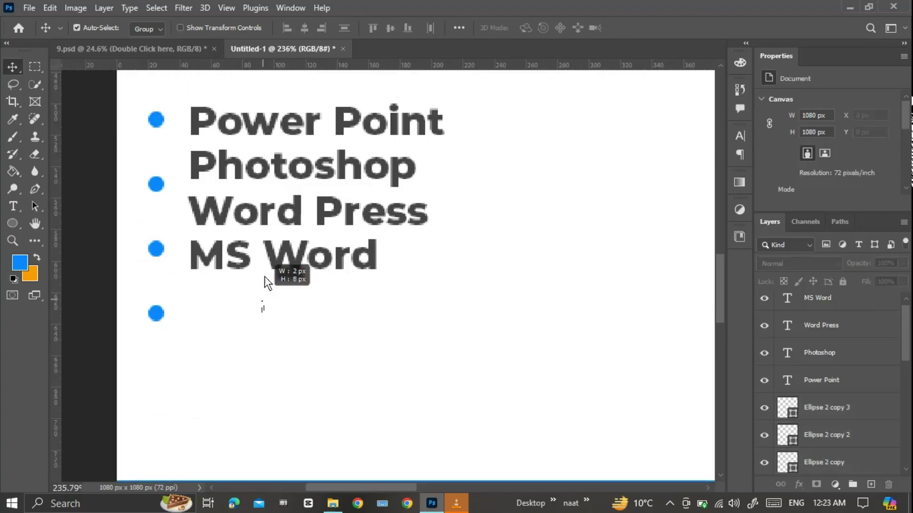
{"action": "left_click_drag", "start_coordinate": [265, 281], "coordinate": [281, 320]}
{"action": "left_click_drag", "start_coordinate": [265, 211], "coordinate": [256, 248]}
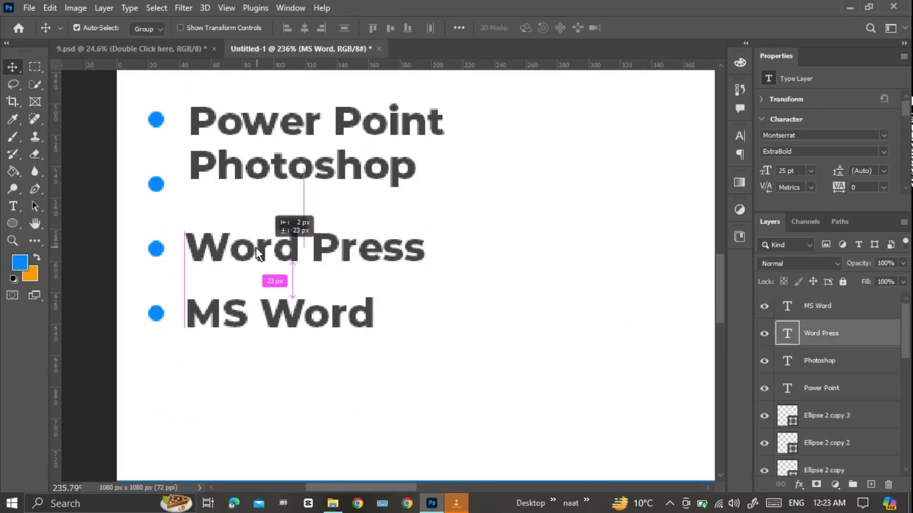
{"action": "left_click_drag", "start_coordinate": [244, 168], "coordinate": [244, 185]}
{"action": "left_click", "coordinate": [262, 127]}
{"action": "scroll", "coordinate": [312, 271], "scroll_direction": "down", "scroll_amount": 1}
{"action": "scroll", "coordinate": [326, 281], "scroll_direction": "down", "scroll_amount": 4}
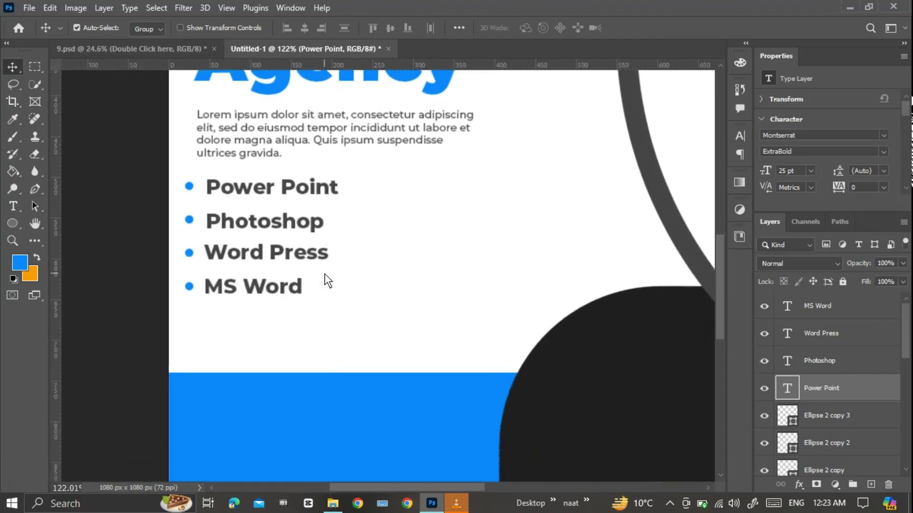
{"action": "scroll", "coordinate": [326, 281], "scroll_direction": "down", "scroll_amount": 1}
{"action": "left_click", "coordinate": [269, 281]}
{"action": "scroll", "coordinate": [319, 324], "scroll_direction": "down", "scroll_amount": 2}
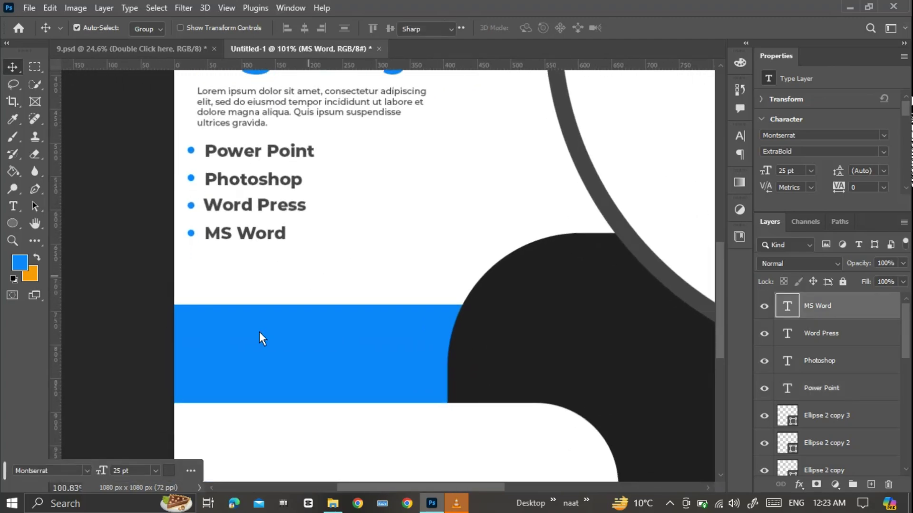
{"action": "left_click", "coordinate": [12, 223]}
- Draw a 181 × 40 px dark grey rectangle on the blue band with fully rounded pill corners
{"action": "left_click", "coordinate": [74, 224]}
{"action": "mouse_move", "coordinate": [233, 306]}
{"action": "left_mouse_down"}
{"action": "mouse_move", "coordinate": [286, 330]}
{"action": "mouse_move", "coordinate": [363, 335]}
{"action": "left_mouse_up"}
{"action": "scroll", "coordinate": [362, 335], "scroll_direction": "up", "scroll_amount": 1}
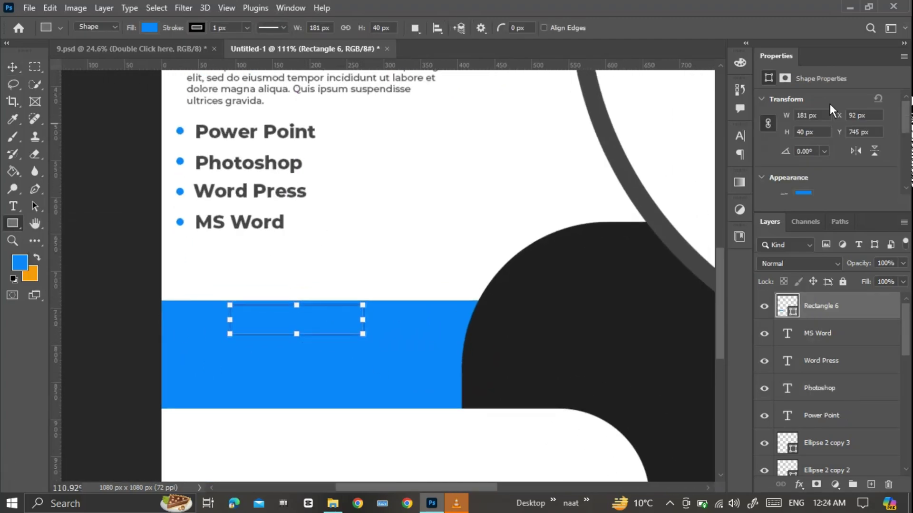
{"action": "left_click", "coordinate": [804, 132]}
{"action": "left_click", "coordinate": [729, 202]}
{"action": "key", "text": "Return"}
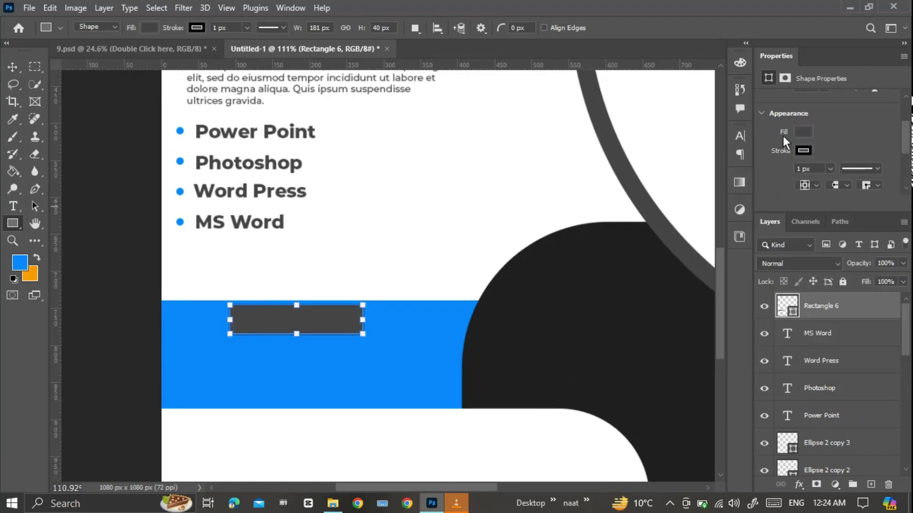
{"action": "scroll", "coordinate": [312, 249], "scroll_direction": "up", "scroll_amount": 2}
{"action": "scroll", "coordinate": [312, 250], "scroll_direction": "up", "scroll_amount": 2}
{"action": "left_click_drag", "start_coordinate": [256, 250], "coordinate": [321, 311]}
{"action": "scroll", "coordinate": [321, 310], "scroll_direction": "up", "scroll_amount": 2}
- Nudge the pill button slightly to the left
{"action": "key", "text": "v"}
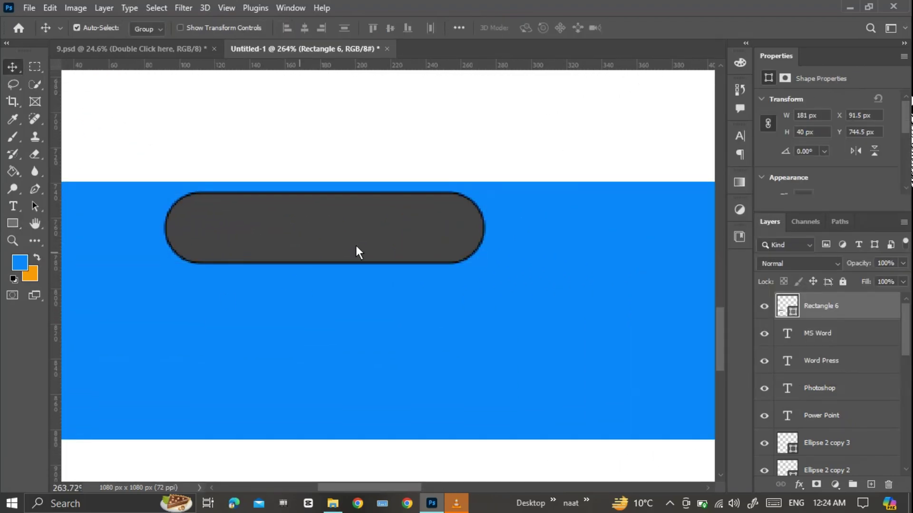
{"action": "scroll", "coordinate": [909, 157], "scroll_direction": "down", "scroll_amount": 3}
{"action": "scroll", "coordinate": [413, 252], "scroll_direction": "down", "scroll_amount": 3}
{"action": "left_click_drag", "start_coordinate": [413, 253], "coordinate": [404, 252]}
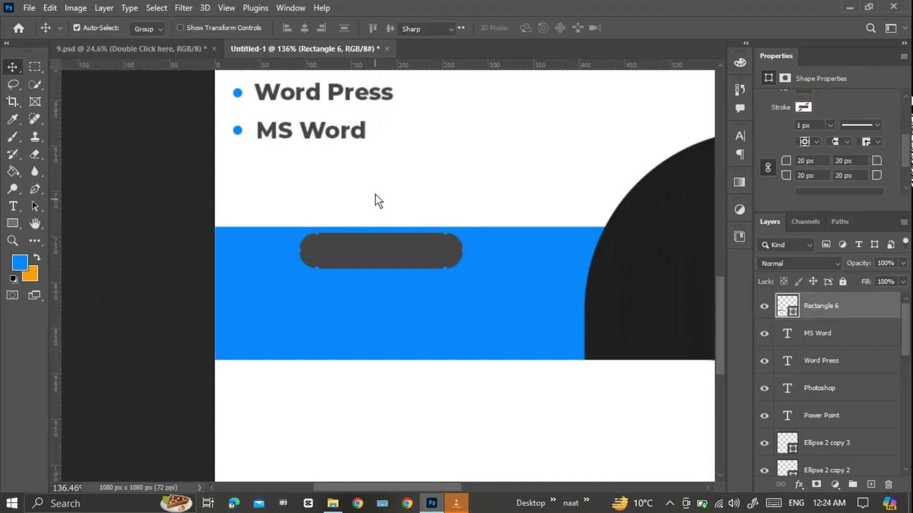
- Type 'CONTACT US' as a new text layer above the button
{"action": "key", "text": "t"}
{"action": "left_click", "coordinate": [348, 194]}
{"action": "key", "text": "BackSpace"}
{"action": "type", "text": "CONTACT us"}
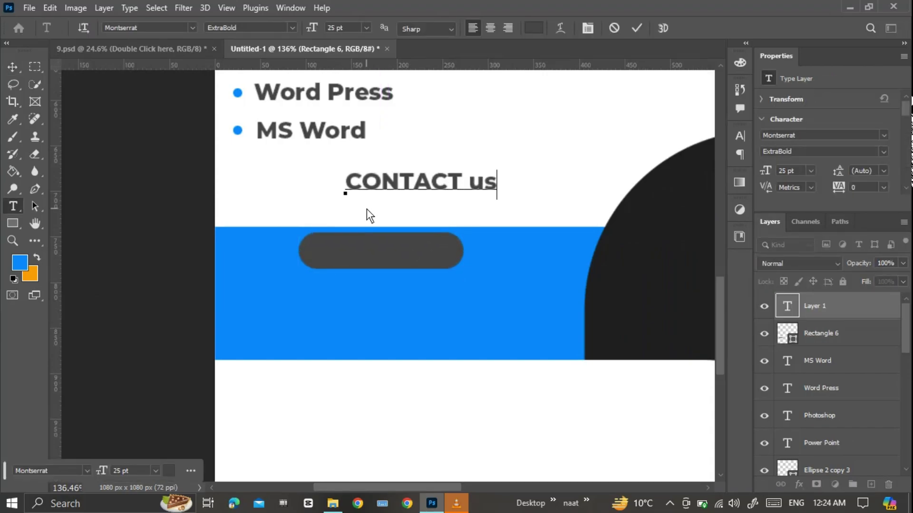
{"action": "key", "text": "BackSpace"}
{"action": "key", "text": "BackSpace"}
{"action": "type", "text": "U"}
{"action": "key", "text": "BackSpace"}
{"action": "type", "text": "S"}
- Make CONTACT US white and scale it down to fit onto the button
{"action": "left_click_drag", "start_coordinate": [481, 214], "coordinate": [275, 191]}
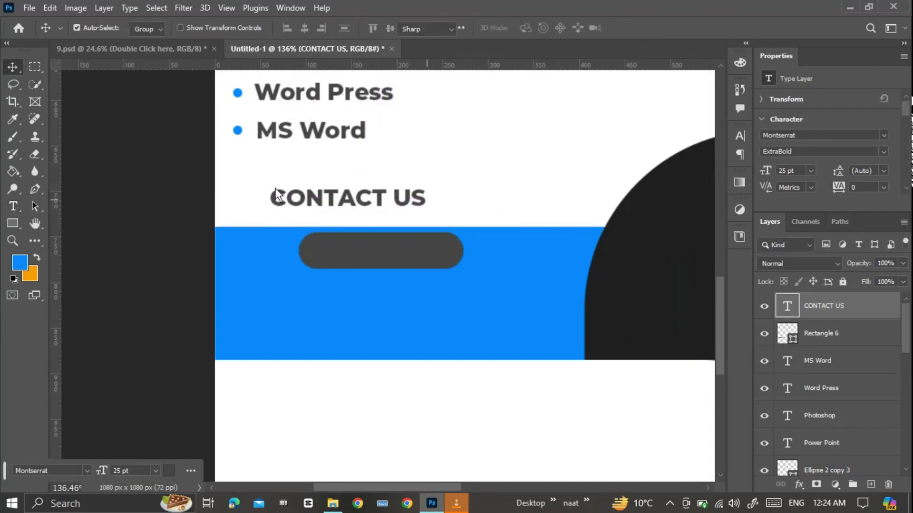
{"action": "key", "text": "ctrl+a"}
{"action": "left_click_drag", "start_coordinate": [350, 216], "coordinate": [383, 266]}
{"action": "left_click", "coordinate": [637, 28]}
{"action": "key", "text": "ctrl+t"}
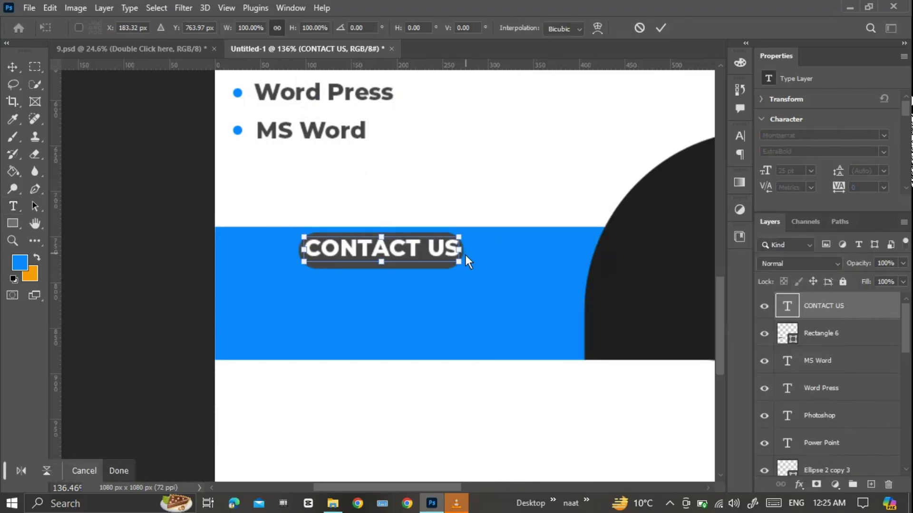
{"action": "mouse_move", "coordinate": [467, 255]}
{"action": "left_mouse_down"}
{"action": "mouse_move", "coordinate": [403, 268]}
{"action": "mouse_move", "coordinate": [404, 250]}
{"action": "left_mouse_up"}
{"action": "scroll", "coordinate": [404, 251], "scroll_direction": "up", "scroll_amount": 3}
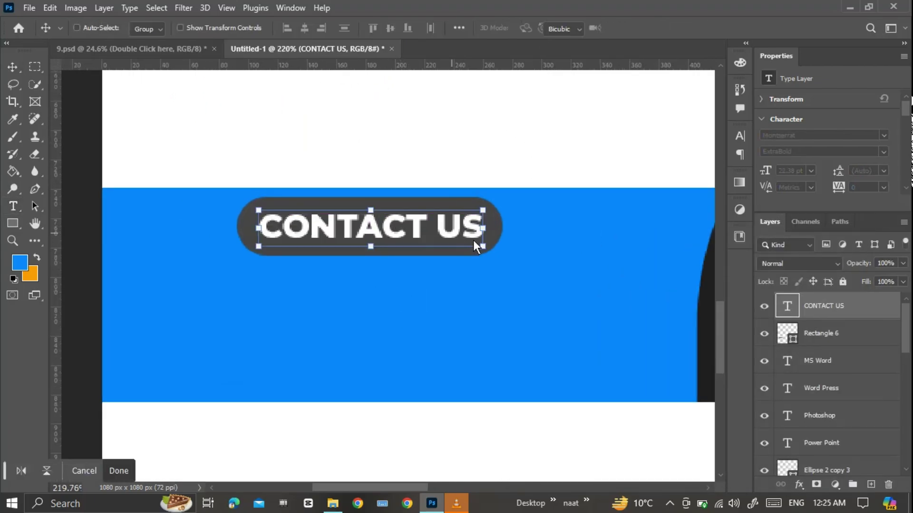
{"action": "left_click_drag", "start_coordinate": [473, 240], "coordinate": [447, 253]}
{"action": "key", "text": "Return"}
{"action": "scroll", "coordinate": [469, 278], "scroll_direction": "down", "scroll_amount": 2}
{"action": "left_click", "coordinate": [469, 277]}
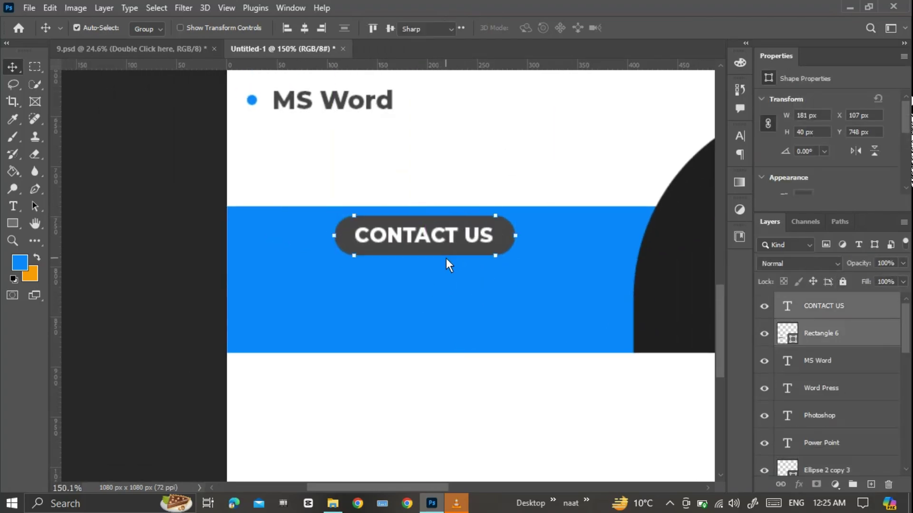
{"action": "key", "text": "t"}
{"action": "left_click", "coordinate": [283, 298]}
{"action": "type", "text": "WWW.YOOU"}
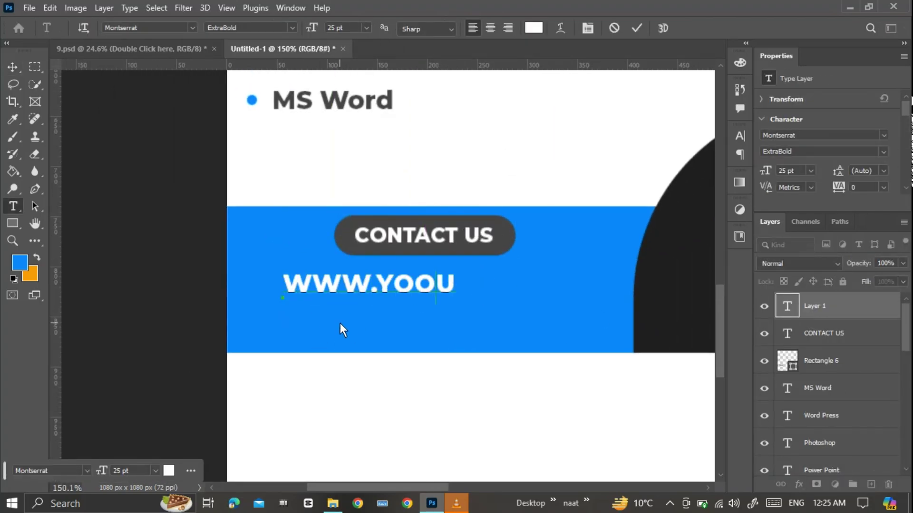
{"action": "key", "text": "BackSpace"}
{"action": "key", "text": "BackSpace"}
{"action": "type", "text": "URSITE.COM"}
{"action": "left_click_drag", "start_coordinate": [577, 286], "coordinate": [279, 286]}
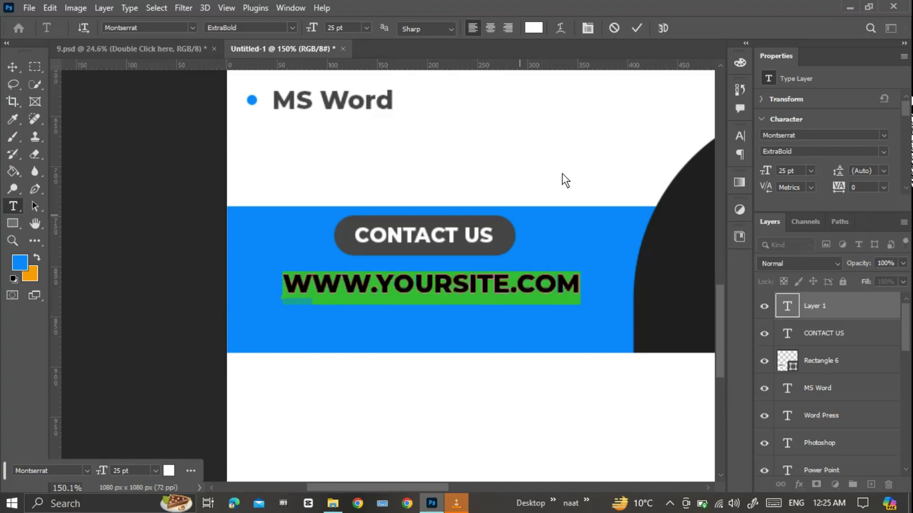
{"action": "key", "text": "ctrl+Return"}
- Draw a second dark grey rounded-corner button box below the address
{"action": "key", "text": "u"}
{"action": "left_click_drag", "start_coordinate": [304, 331], "coordinate": [522, 364]}
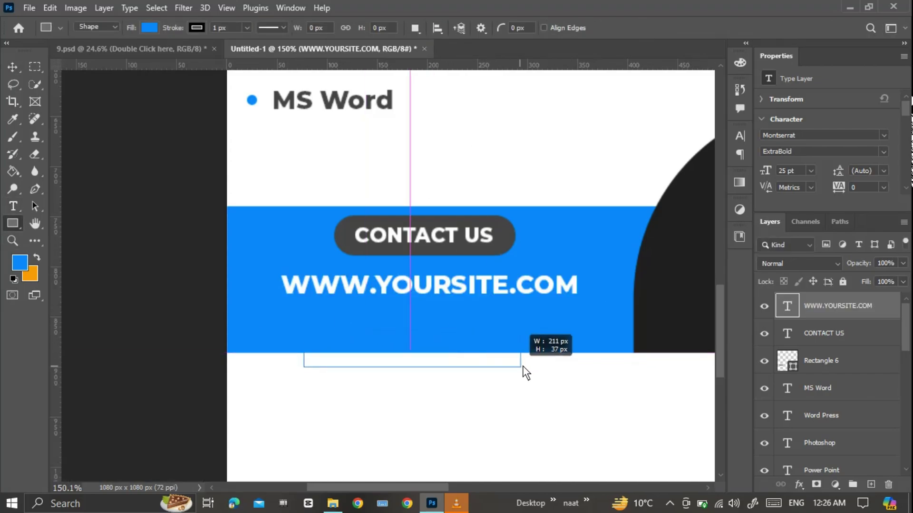
{"action": "left_click", "coordinate": [803, 136]}
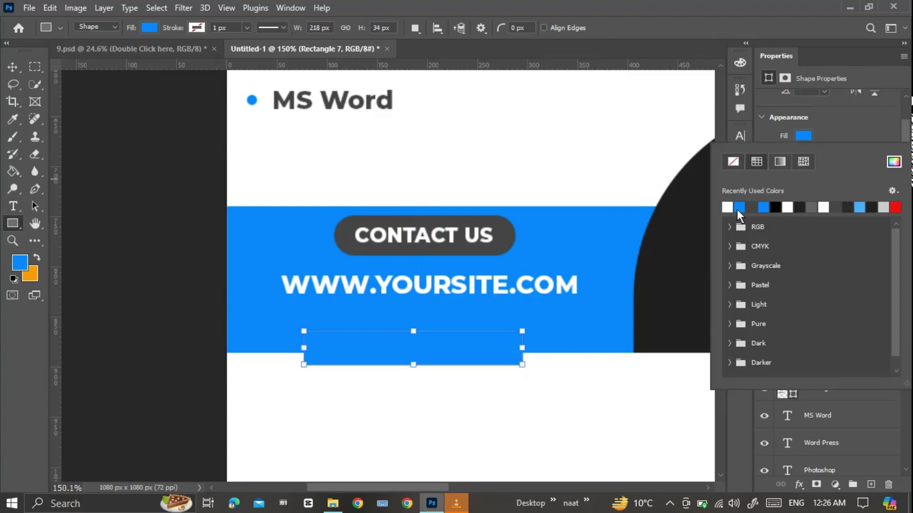
{"action": "left_click", "coordinate": [505, 230]}
{"action": "left_click", "coordinate": [504, 230]}
{"action": "left_click", "coordinate": [804, 136]}
{"action": "left_click", "coordinate": [753, 206]}
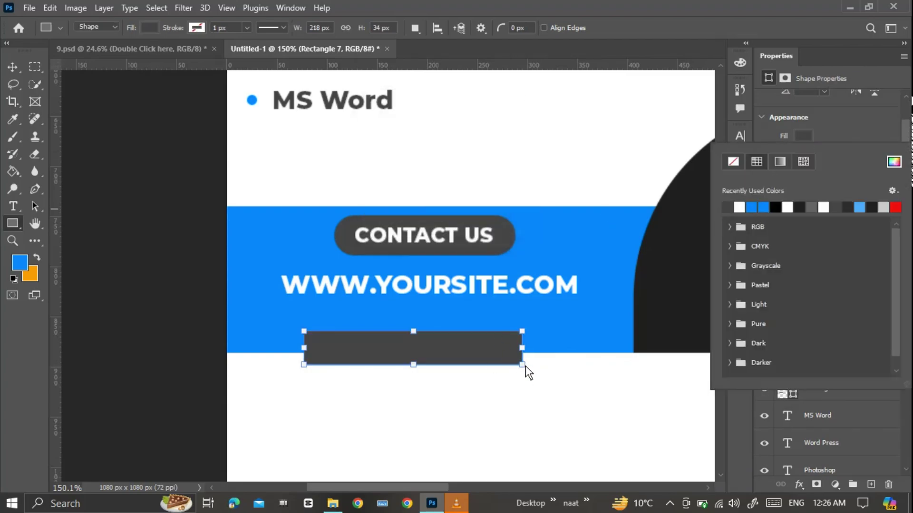
{"action": "left_click_drag", "start_coordinate": [526, 365], "coordinate": [530, 370]}
{"action": "scroll", "coordinate": [448, 367], "scroll_direction": "up", "scroll_amount": 2}
{"action": "left_click_drag", "start_coordinate": [551, 305], "coordinate": [521, 315]}
- Type REGISTER NOW and scale it down to sit centred in the dark pill
{"action": "key", "text": "t"}
{"action": "left_click", "coordinate": [375, 310]}
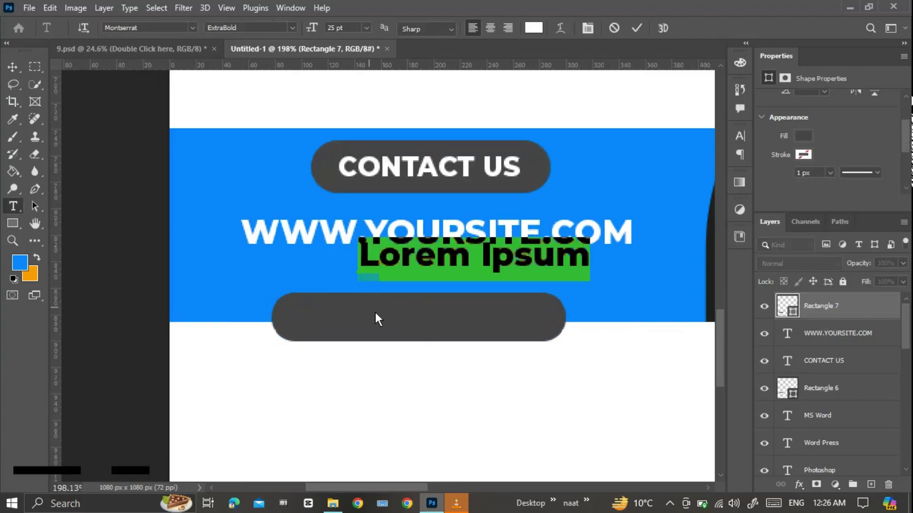
{"action": "type", "text": "REGISTER NOW"}
{"action": "left_click_drag", "start_coordinate": [375, 310], "coordinate": [419, 332]}
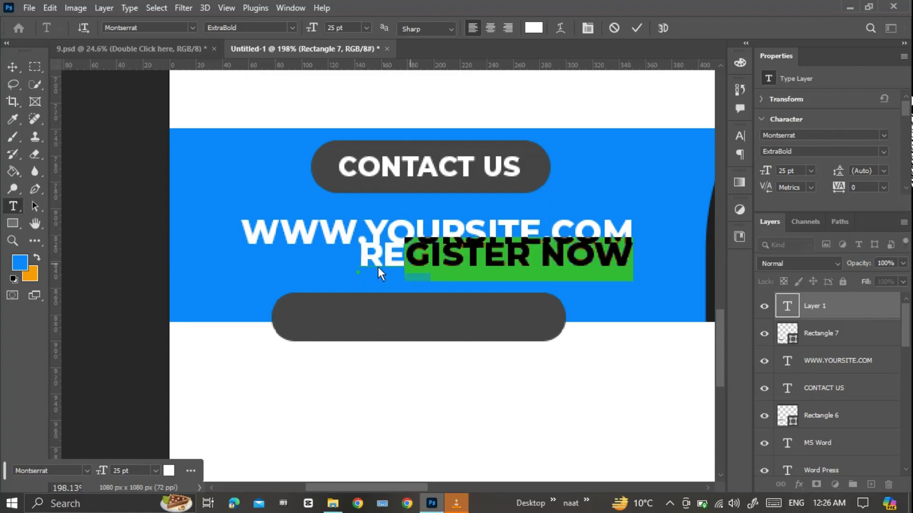
{"action": "key", "text": "ctrl+t"}
{"action": "left_click_drag", "start_coordinate": [561, 342], "coordinate": [538, 332]}
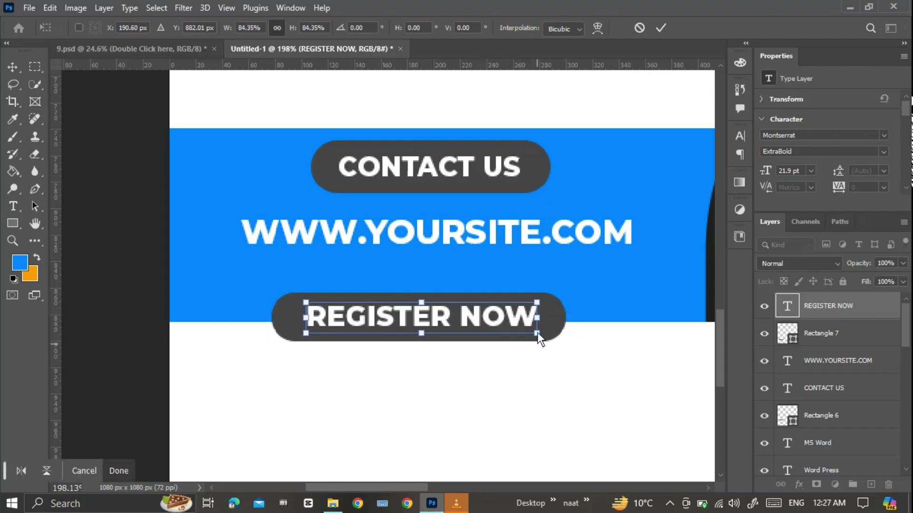
{"action": "key", "text": "Return"}
{"action": "scroll", "coordinate": [526, 314], "scroll_direction": "down", "scroll_amount": 2}
{"action": "scroll", "coordinate": [526, 315], "scroll_direction": "down", "scroll_amount": 1}
{"action": "left_click", "coordinate": [387, 298]}
- Add a blue 'More Information Call Us' text line below the buttons
{"action": "left_click", "coordinate": [425, 317]}
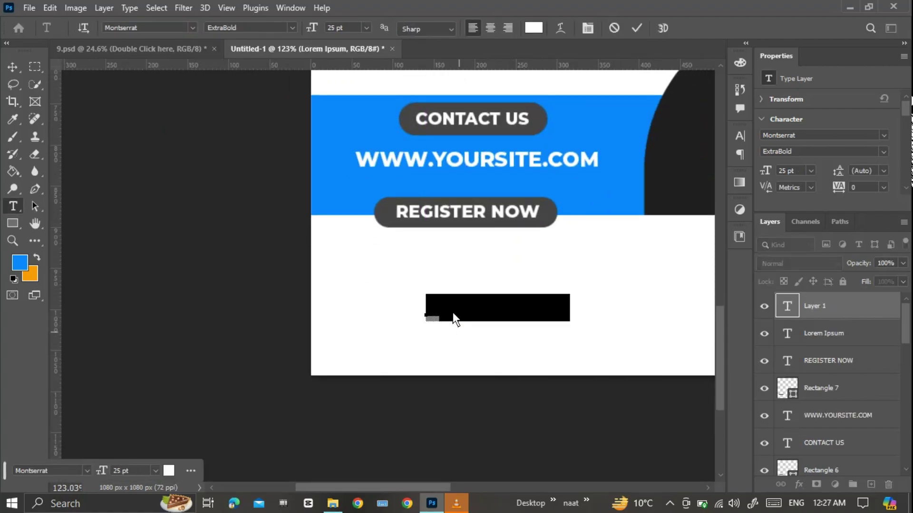
{"action": "key", "text": "BackSpace"}
{"action": "left_click", "coordinate": [372, 279]}
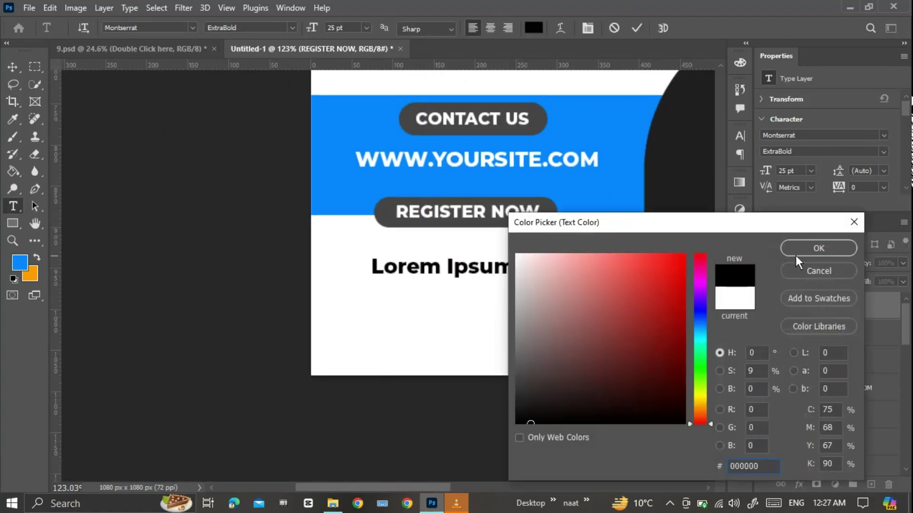
{"action": "type", "text": "MOR"}
{"action": "key", "text": "BackSpace"}
{"action": "key", "text": "BackSpace"}
{"action": "type", "text": "ore"}
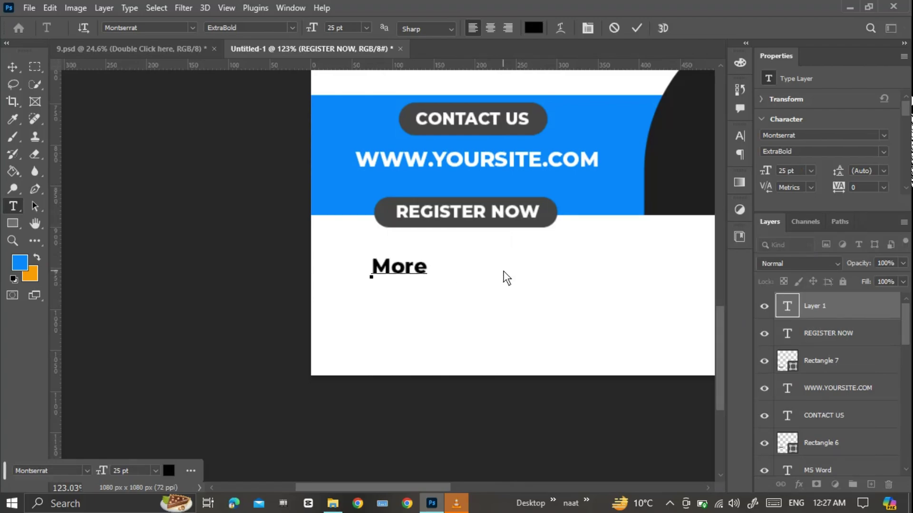
{"action": "type", "text": " Information "}
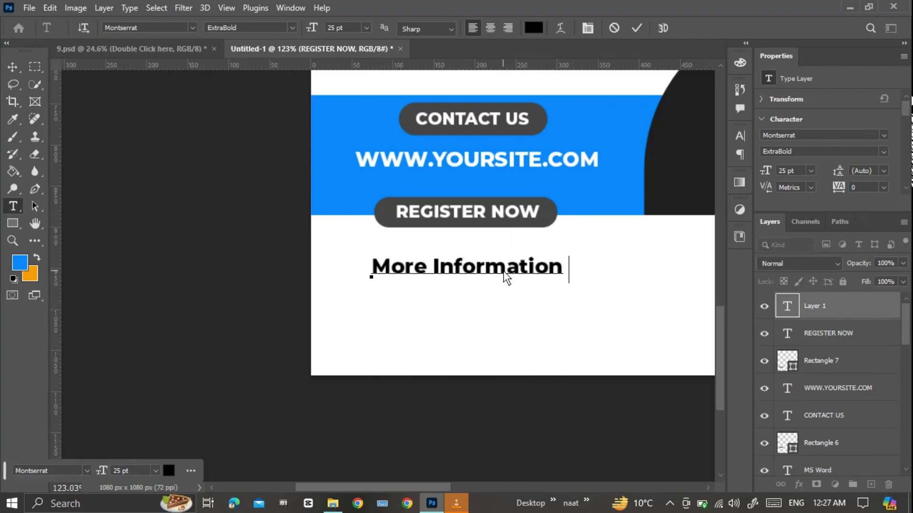
{"action": "type", "text": "Call Us"}
{"action": "key", "text": "ctrl+a"}
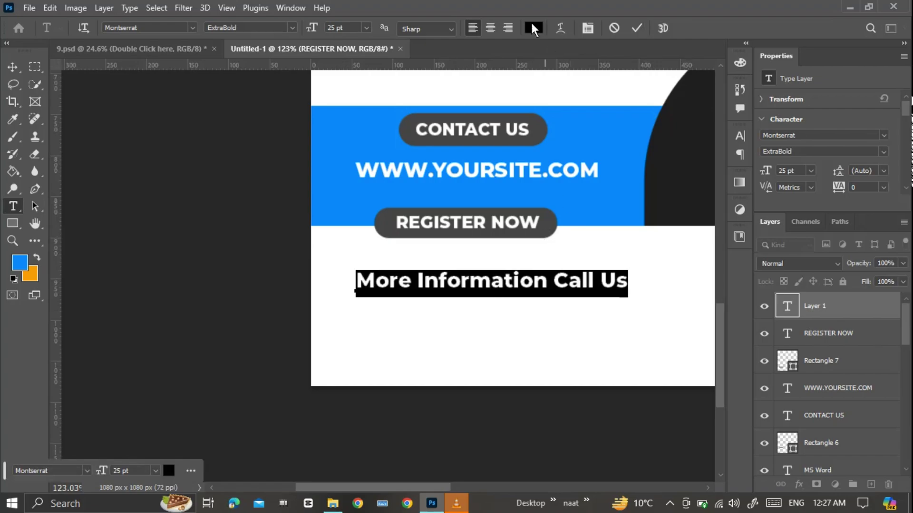
{"action": "left_click", "coordinate": [534, 27]}
{"action": "key", "text": "ctrl+v"}
{"action": "key", "text": "Return"}
{"action": "left_click", "coordinate": [360, 281]}
{"action": "left_click", "coordinate": [361, 281]}
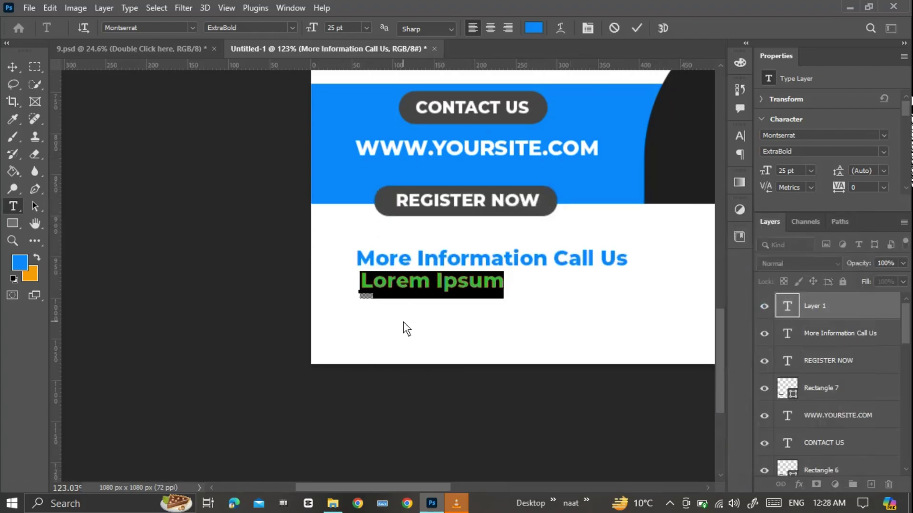
{"action": "type", "text": "000 123 456 789"}
{"action": "left_click", "coordinate": [292, 28]}
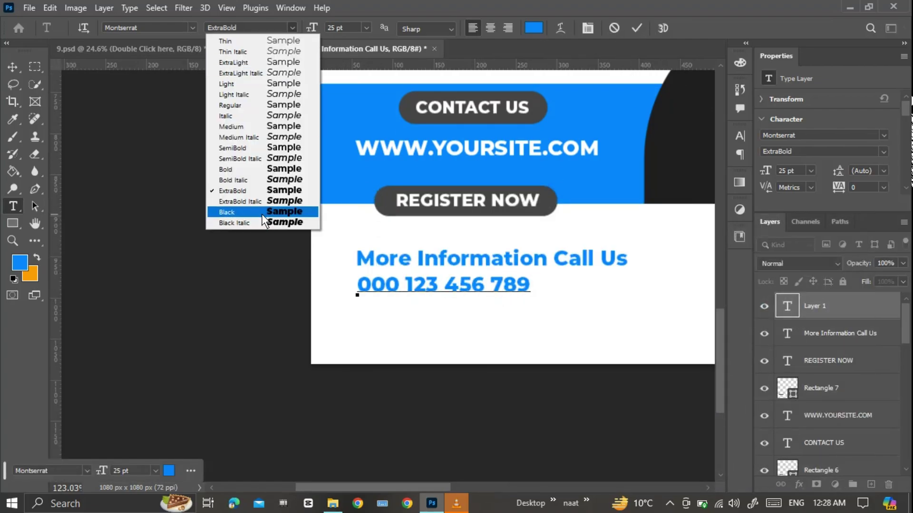
{"action": "key", "text": "ctrl+a"}
{"action": "left_click", "coordinate": [292, 28]}
{"action": "left_click", "coordinate": [247, 204]}
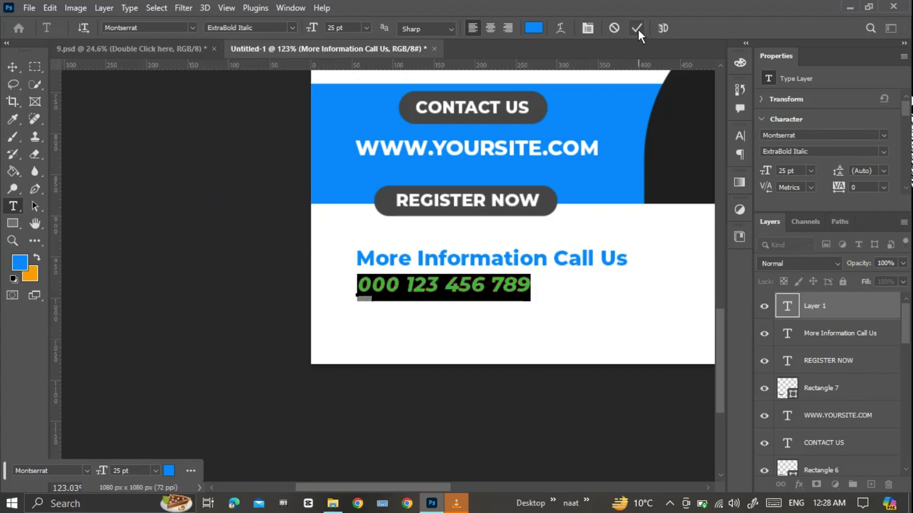
{"action": "left_click", "coordinate": [637, 28]}
{"action": "key", "text": "v"}
{"action": "key", "text": "ctrl+t"}
{"action": "left_click_drag", "start_coordinate": [528, 300], "coordinate": [630, 302]}
{"action": "key", "text": "Return"}
- Enlarge the REGISTER NOW pill shape around its text
{"action": "scroll", "coordinate": [441, 288], "scroll_direction": "down", "scroll_amount": 2}
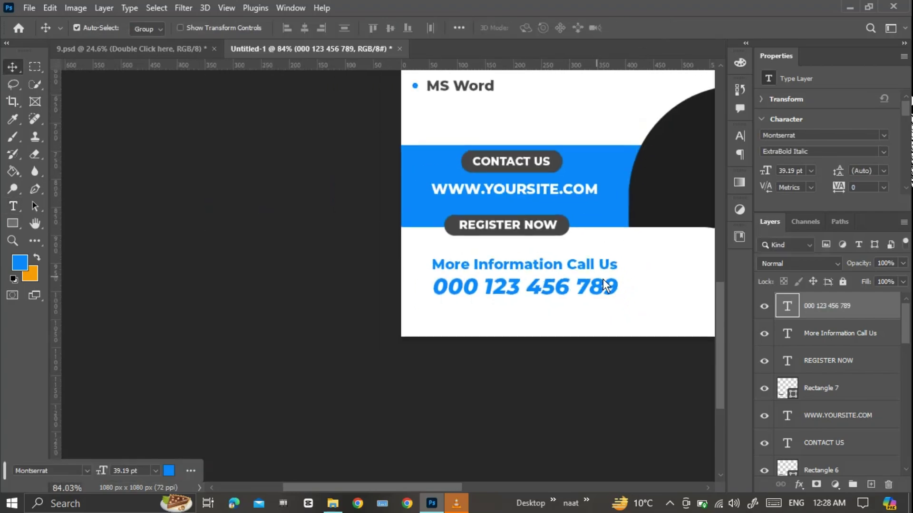
{"action": "scroll", "coordinate": [441, 288], "scroll_direction": "up", "scroll_amount": 2}
{"action": "scroll", "coordinate": [376, 270], "scroll_direction": "up", "scroll_amount": 2}
{"action": "left_click", "coordinate": [428, 244]}
{"action": "key", "text": "ctrl+t"}
{"action": "mouse_move", "coordinate": [434, 248]}
{"action": "left_mouse_down"}
{"action": "mouse_move", "coordinate": [474, 278]}
{"action": "mouse_move", "coordinate": [464, 242]}
{"action": "left_mouse_up"}
{"action": "key", "text": "Return"}
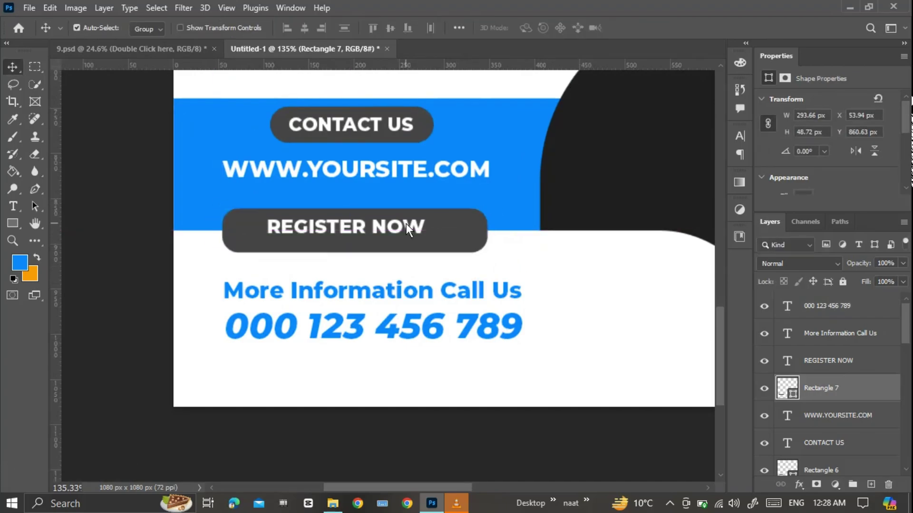
{"action": "left_click", "coordinate": [416, 232]}
{"action": "double_click", "coordinate": [416, 231]}
{"action": "scroll", "coordinate": [433, 249], "scroll_direction": "up", "scroll_amount": 2}
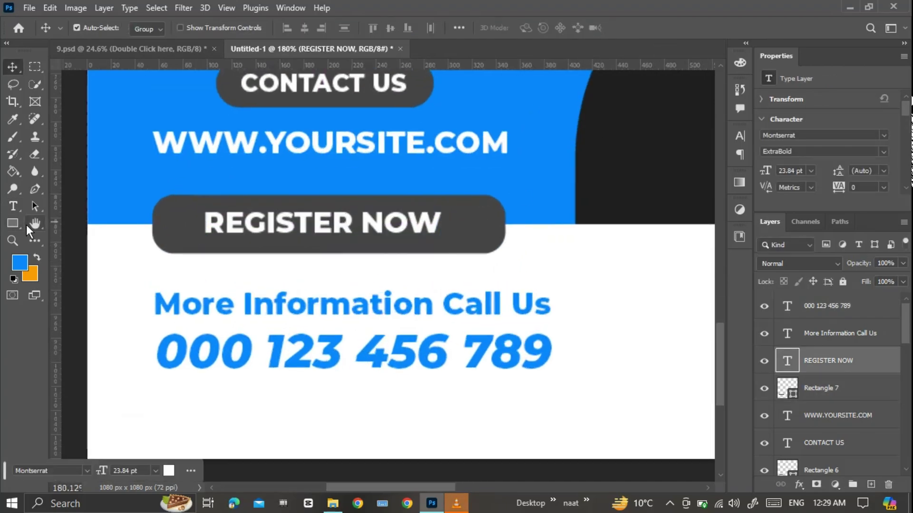
{"action": "left_click", "coordinate": [74, 220]}
- Scale both contact text lines up together to about 118%
{"action": "scroll", "coordinate": [451, 304], "scroll_direction": "down", "scroll_amount": 3}
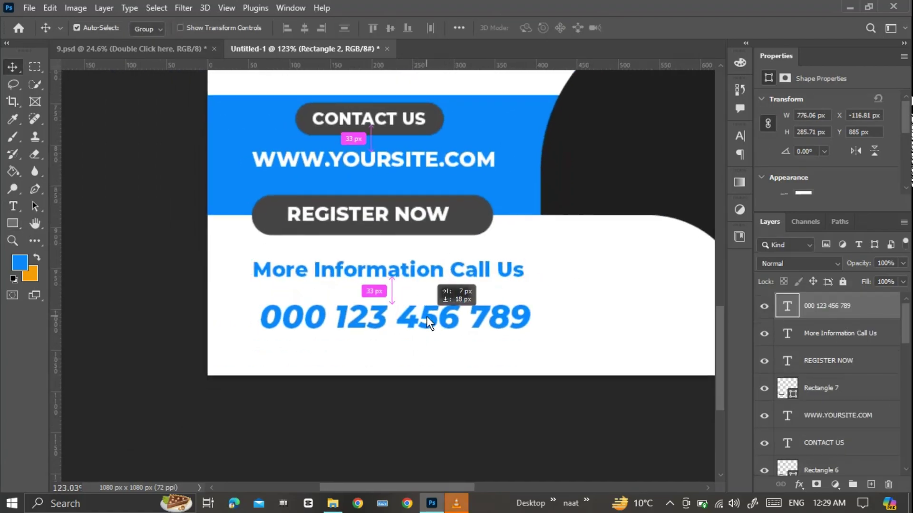
{"action": "left_click", "coordinate": [426, 281]}
{"action": "left_click_drag", "start_coordinate": [409, 316], "coordinate": [418, 283]}
{"action": "key", "text": "ctrl+t"}
{"action": "mouse_move", "coordinate": [525, 330]}
{"action": "left_mouse_down"}
{"action": "mouse_move", "coordinate": [553, 344]}
{"action": "mouse_move", "coordinate": [539, 324]}
{"action": "left_mouse_up"}
{"action": "key", "text": "Return"}
{"action": "left_click", "coordinate": [550, 176]}
{"action": "scroll", "coordinate": [390, 279], "scroll_direction": "down", "scroll_amount": 2}
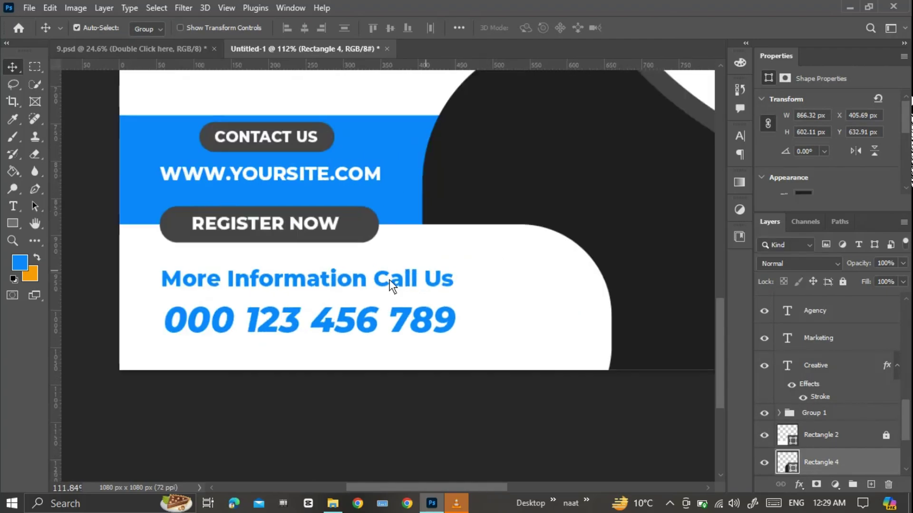
{"action": "scroll", "coordinate": [555, 228], "scroll_direction": "down", "scroll_amount": 2}
{"action": "scroll", "coordinate": [555, 227], "scroll_direction": "down", "scroll_amount": 4}
{"action": "key", "text": "t"}
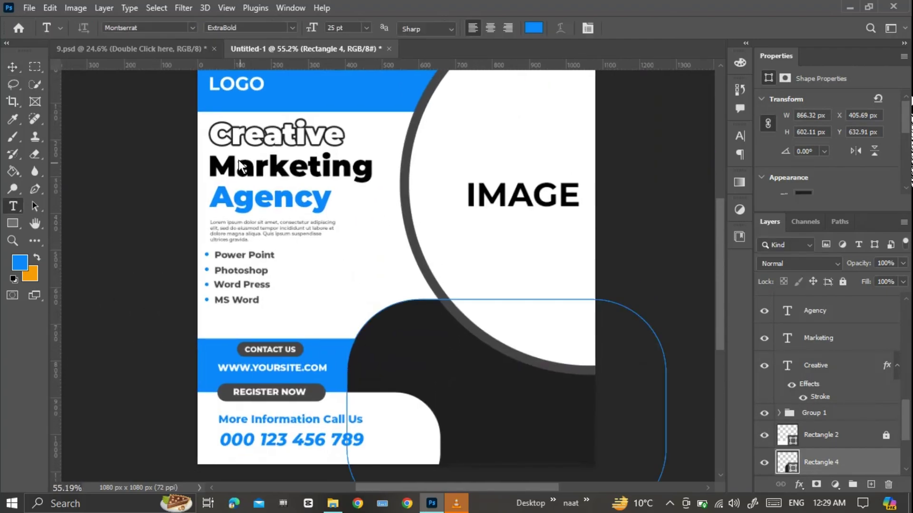
{"action": "scroll", "coordinate": [227, 232], "scroll_direction": "up", "scroll_amount": 3}
- Type a white HERE in Regular weight under LOGO
{"action": "left_click", "coordinate": [227, 232]}
{"action": "key", "text": "BackSpace"}
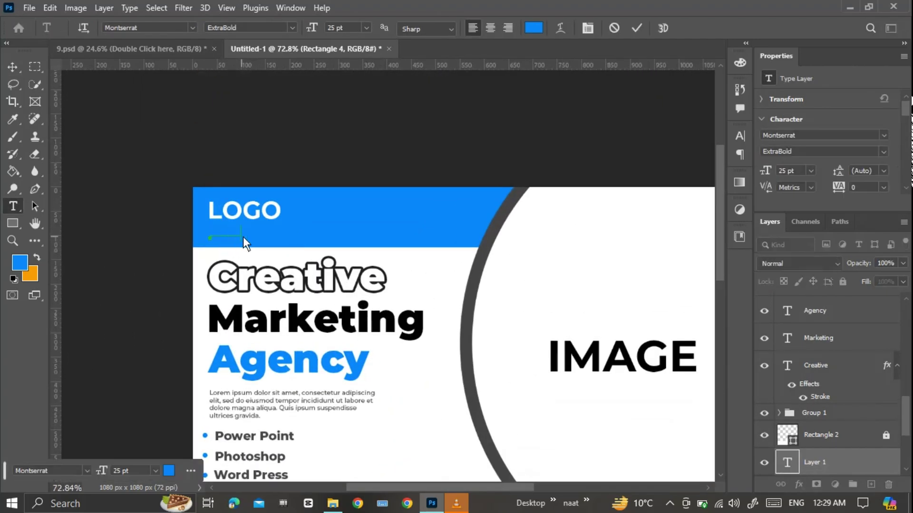
{"action": "left_click", "coordinate": [533, 27]}
{"action": "left_click", "coordinate": [525, 261]}
{"action": "key", "text": "Return"}
{"action": "type", "text": "Here"}
{"action": "scroll", "coordinate": [213, 224], "scroll_direction": "up", "scroll_amount": 1}
{"action": "type", "text": "HE"}
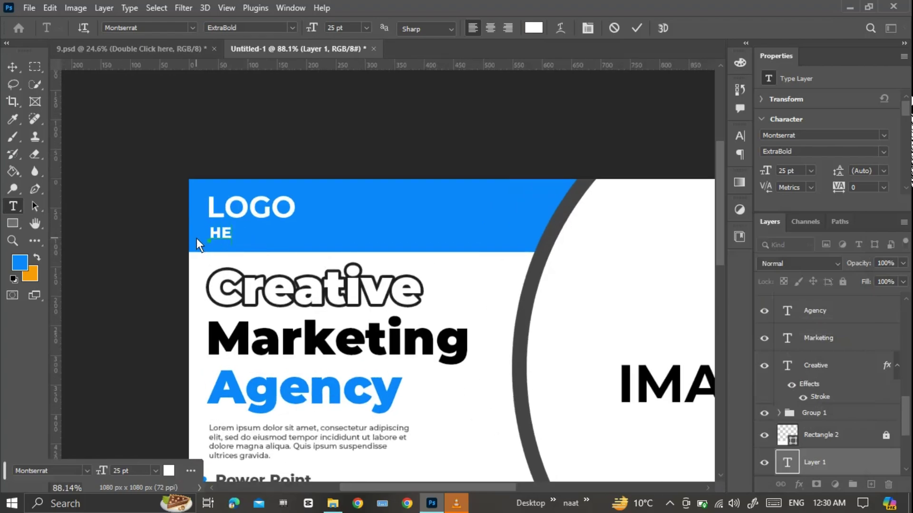
{"action": "type", "text": "RE"}
{"action": "left_click", "coordinate": [292, 27]}
{"action": "left_click", "coordinate": [281, 125]}
{"action": "left_click", "coordinate": [292, 28]}
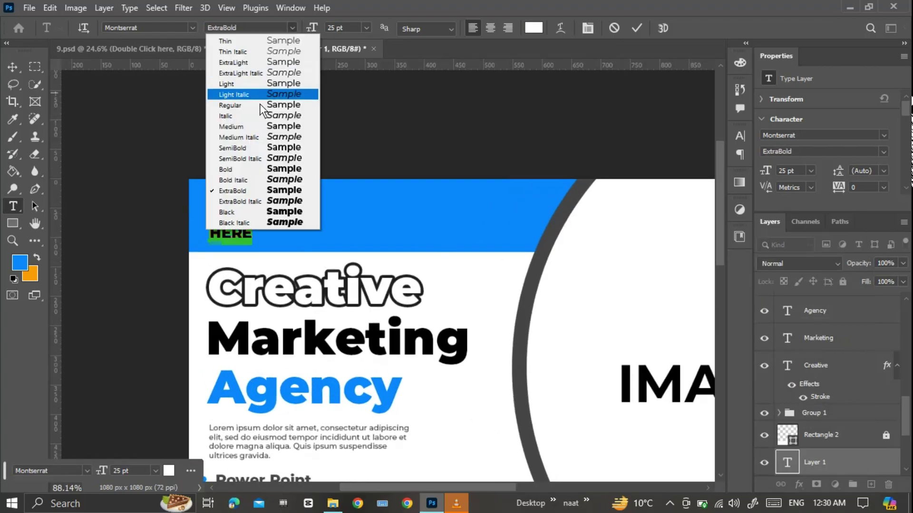
{"action": "left_click", "coordinate": [228, 102]}
- Widen HERE's letter spacing and nudge it up closer to LOGO
{"action": "left_click", "coordinate": [588, 27]}
{"action": "left_click_drag", "start_coordinate": [668, 186], "coordinate": [655, 189]}
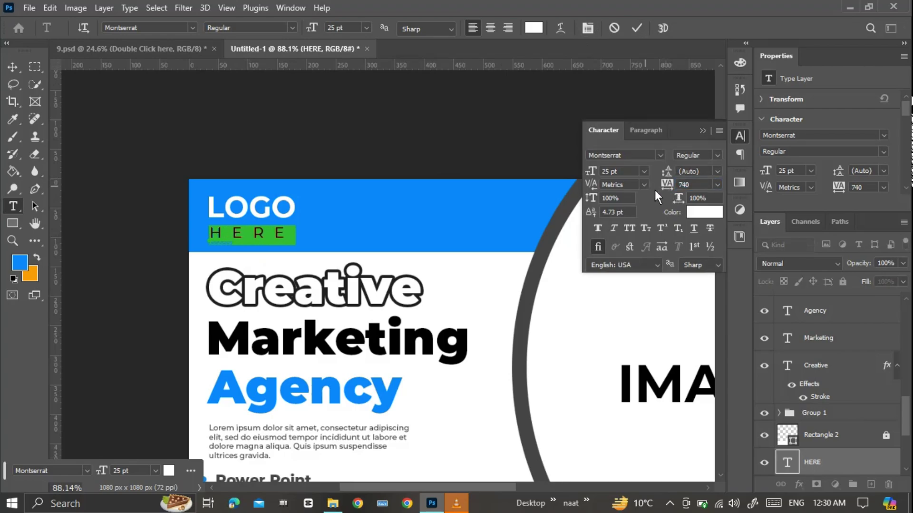
{"action": "left_click", "coordinate": [636, 30]}
{"action": "key", "text": "v"}
{"action": "left_click_drag", "start_coordinate": [284, 232], "coordinate": [284, 229]}
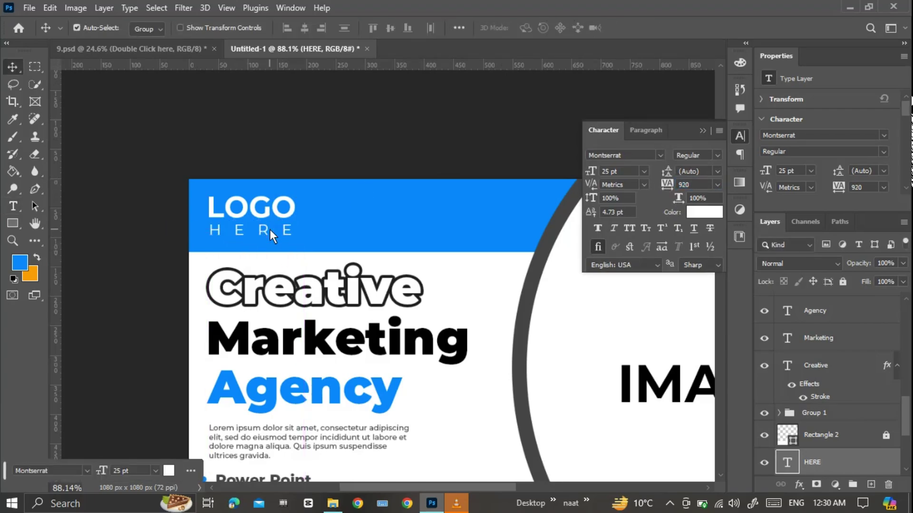
{"action": "left_click", "coordinate": [13, 213]}
{"action": "double_click", "coordinate": [207, 230]}
{"action": "left_click_drag", "start_coordinate": [667, 184], "coordinate": [669, 187]}
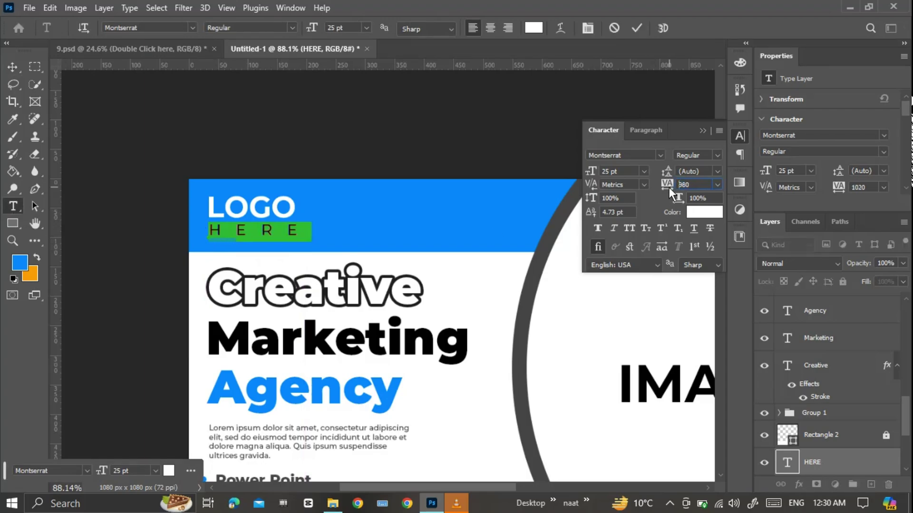
{"action": "key", "text": "Escape"}
{"action": "key", "text": "v"}
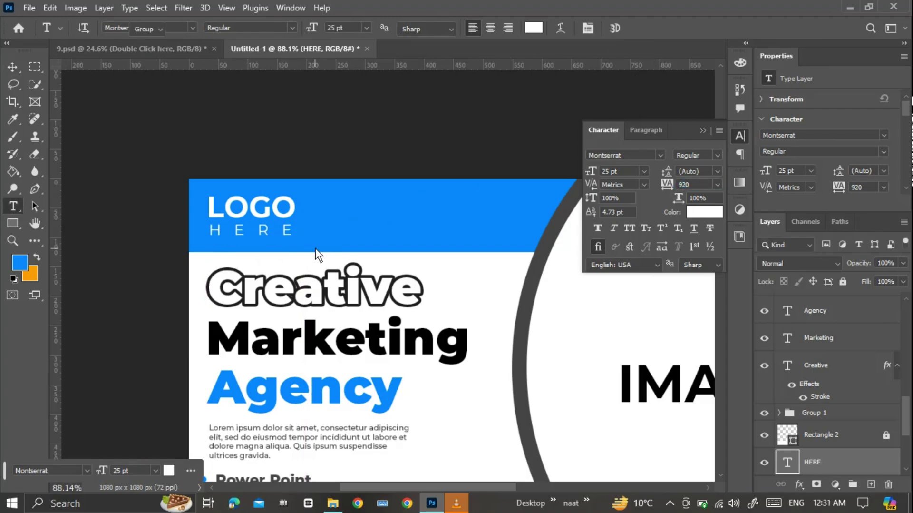
{"action": "key", "text": "ctrl+minus"}
{"action": "mouse_move", "coordinate": [393, 302]}
{"action": "left_mouse_down"}
{"action": "mouse_move", "coordinate": [343, 219]}
{"action": "mouse_move", "coordinate": [222, 124]}
{"action": "left_mouse_up"}
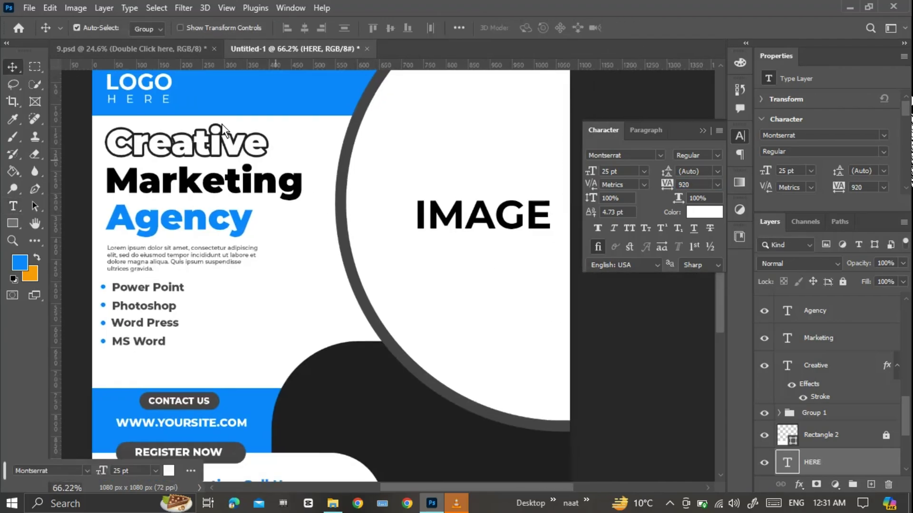
- Open the follow us.psd file
{"action": "left_click", "coordinate": [44, 7]}
{"action": "left_click", "coordinate": [31, 7]}
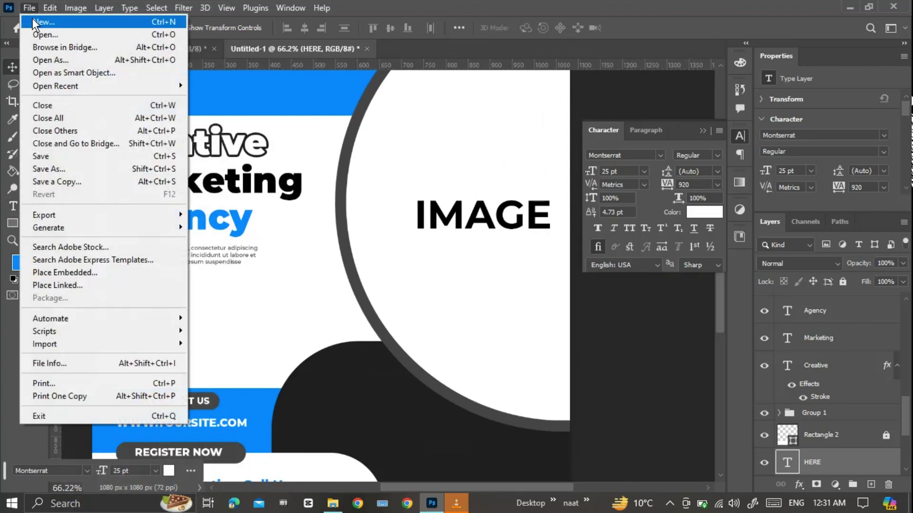
{"action": "left_click", "coordinate": [32, 30]}
{"action": "double_click", "coordinate": [699, 205]}
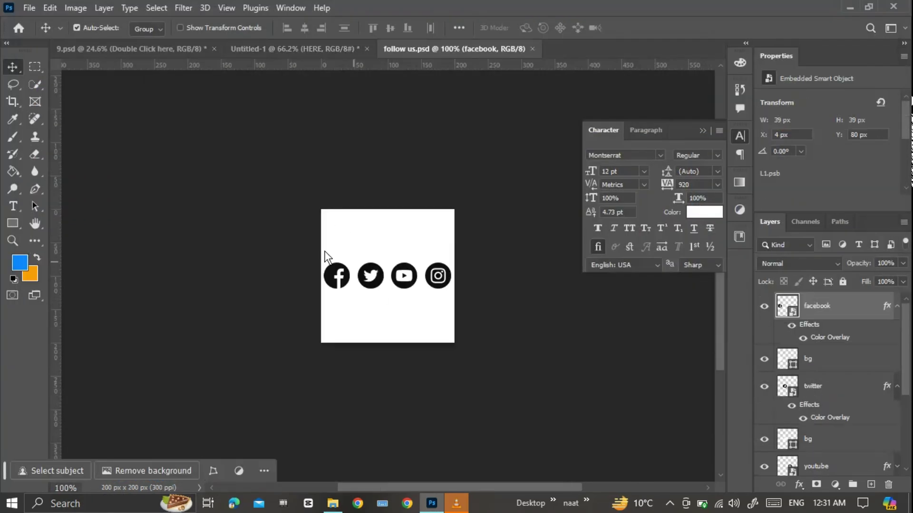
- Bring the four social icon layers into the post as Group 2 beside the skill list
{"action": "mouse_move", "coordinate": [306, 251]}
{"action": "left_mouse_down"}
{"action": "mouse_move", "coordinate": [525, 333]}
{"action": "mouse_move", "coordinate": [444, 354]}
{"action": "left_mouse_up"}
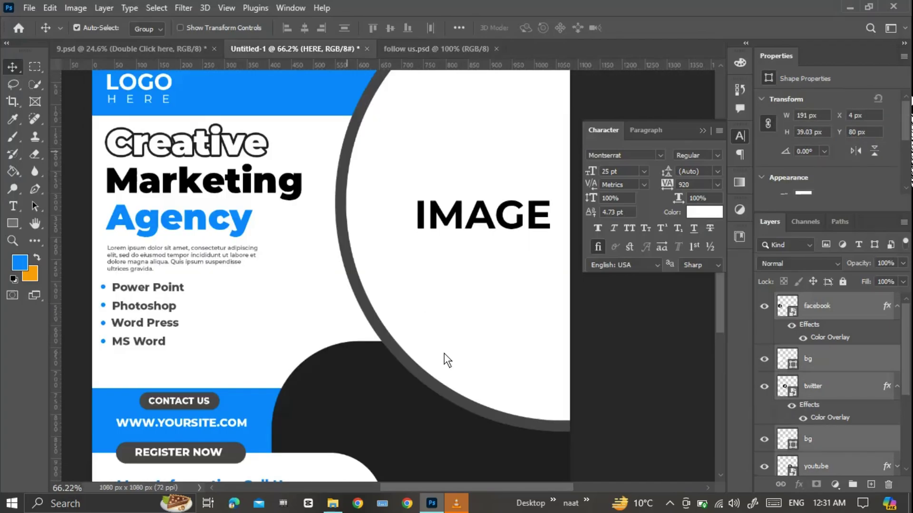
{"action": "key", "text": "ctrl+z"}
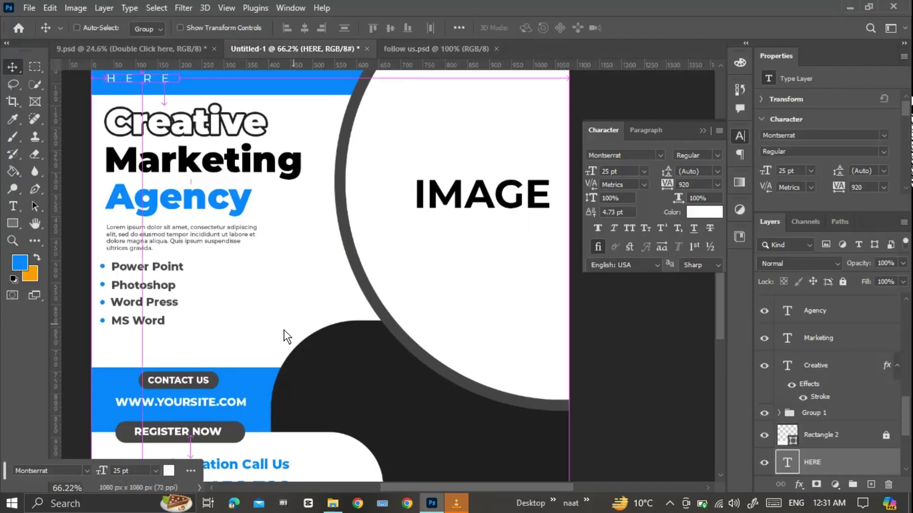
{"action": "key", "text": "ctrl+shift+z"}
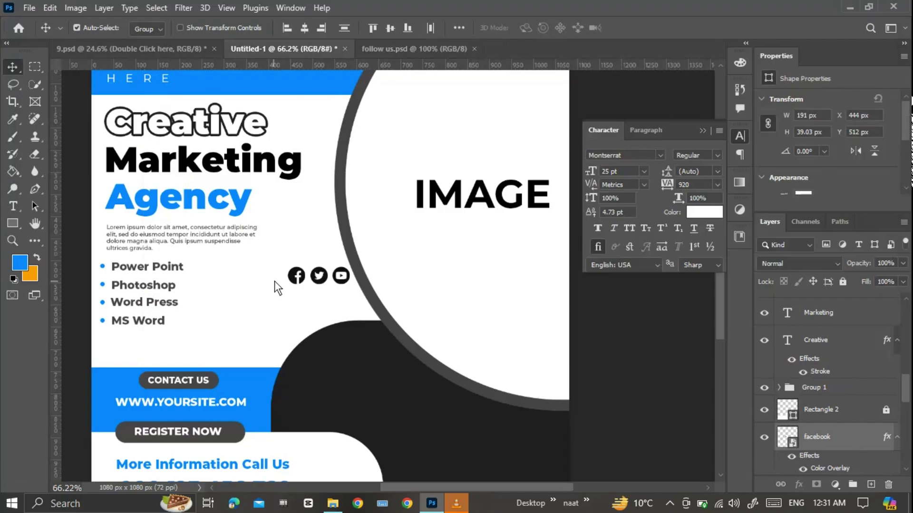
{"action": "key", "text": "ctrl"}
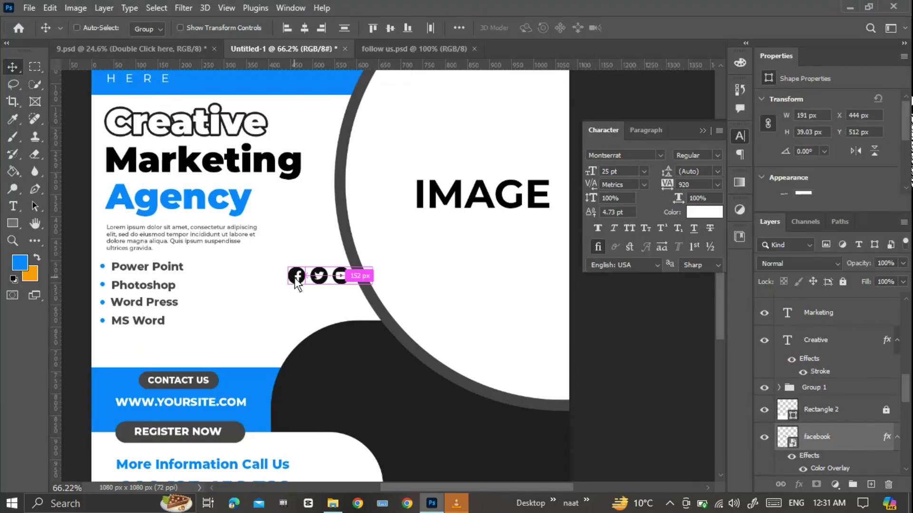
{"action": "key", "text": "ctrl+g"}
{"action": "mouse_move", "coordinate": [298, 277]}
{"action": "left_mouse_down"}
{"action": "mouse_move", "coordinate": [261, 301]}
{"action": "mouse_move", "coordinate": [478, 458]}
{"action": "left_mouse_up"}
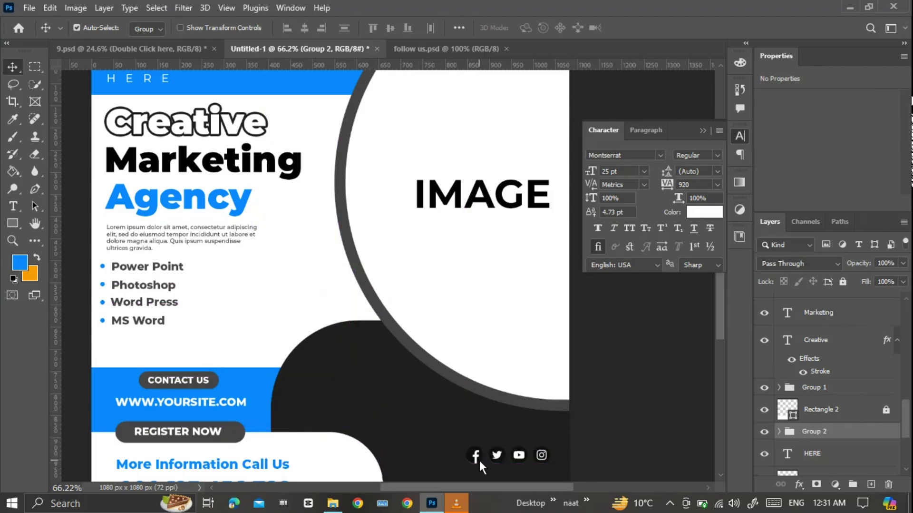
- Scale Group 2's icon row to about 129% and move it near the bottom right
{"action": "scroll", "coordinate": [478, 459], "scroll_direction": "up", "scroll_amount": 1}
{"action": "scroll", "coordinate": [474, 433], "scroll_direction": "up", "scroll_amount": 3}
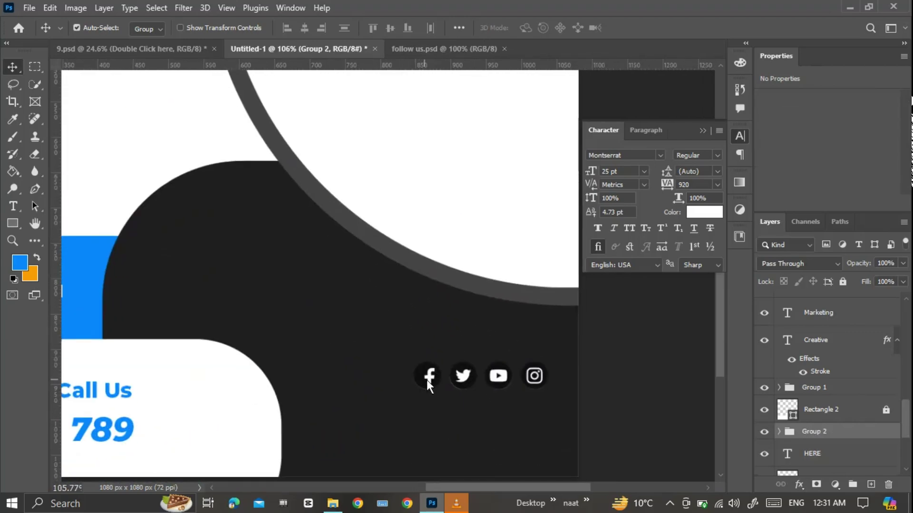
{"action": "left_click_drag", "start_coordinate": [427, 381], "coordinate": [424, 378]}
{"action": "key", "text": "ctrl+t"}
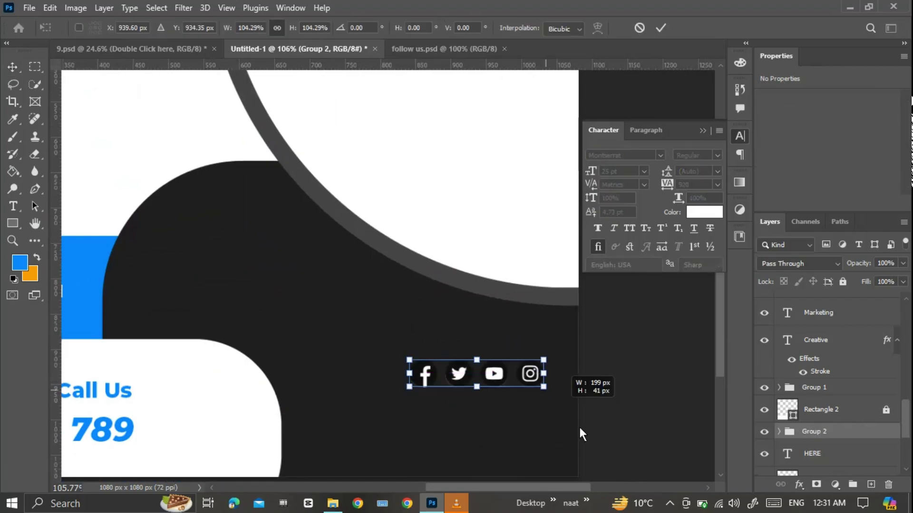
{"action": "left_click_drag", "start_coordinate": [580, 429], "coordinate": [600, 443]}
{"action": "left_click_drag", "start_coordinate": [529, 404], "coordinate": [464, 410]}
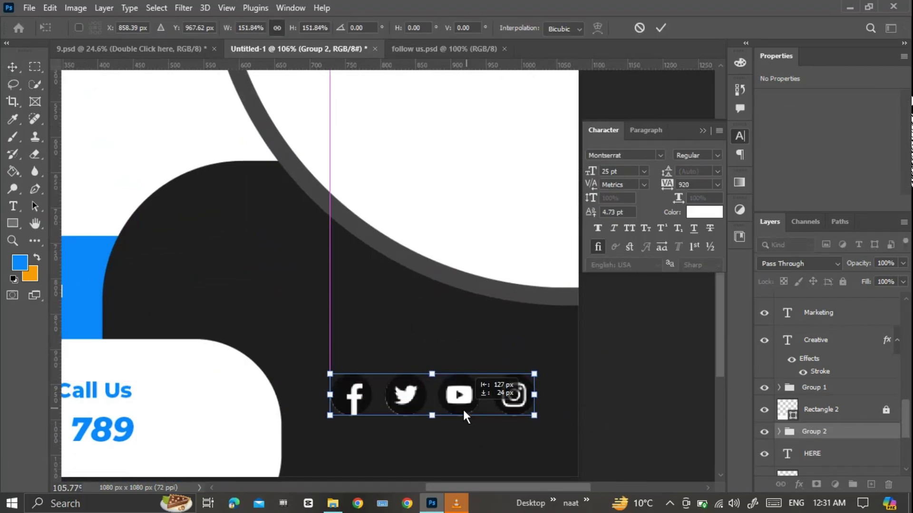
{"action": "left_click_drag", "start_coordinate": [526, 425], "coordinate": [550, 453]}
{"action": "left_click_drag", "start_coordinate": [526, 402], "coordinate": [551, 438]}
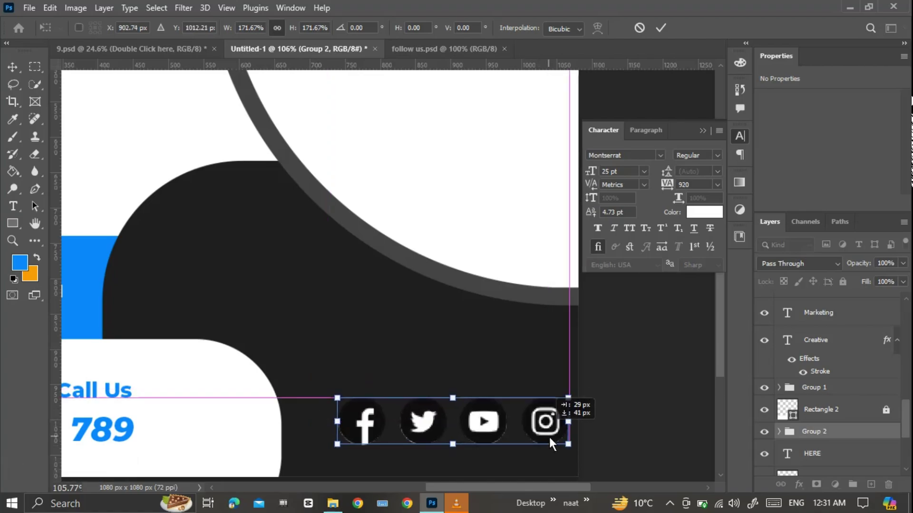
{"action": "mouse_move", "coordinate": [463, 397]}
{"action": "left_mouse_down"}
{"action": "mouse_move", "coordinate": [459, 419]}
{"action": "mouse_move", "coordinate": [491, 442]}
{"action": "left_mouse_up"}
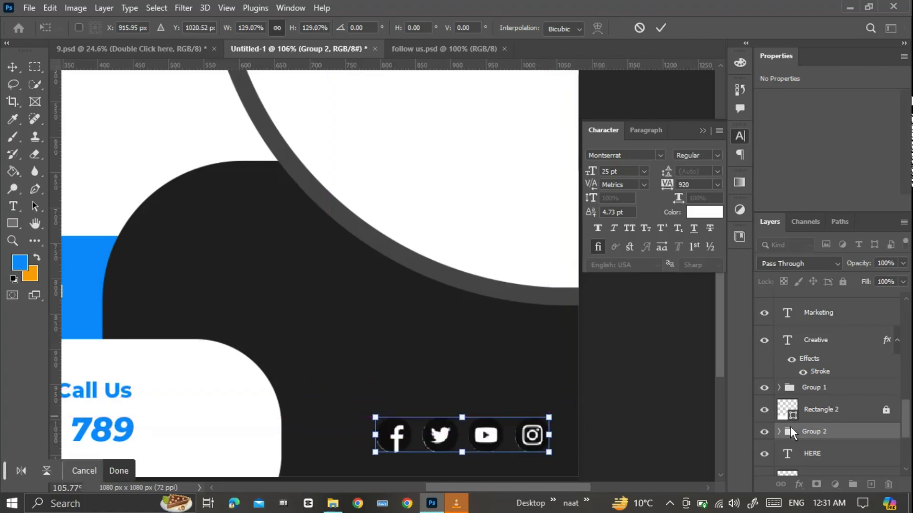
{"action": "key", "text": "Return"}
{"action": "scroll", "coordinate": [832, 434], "scroll_direction": "down", "scroll_amount": 3}
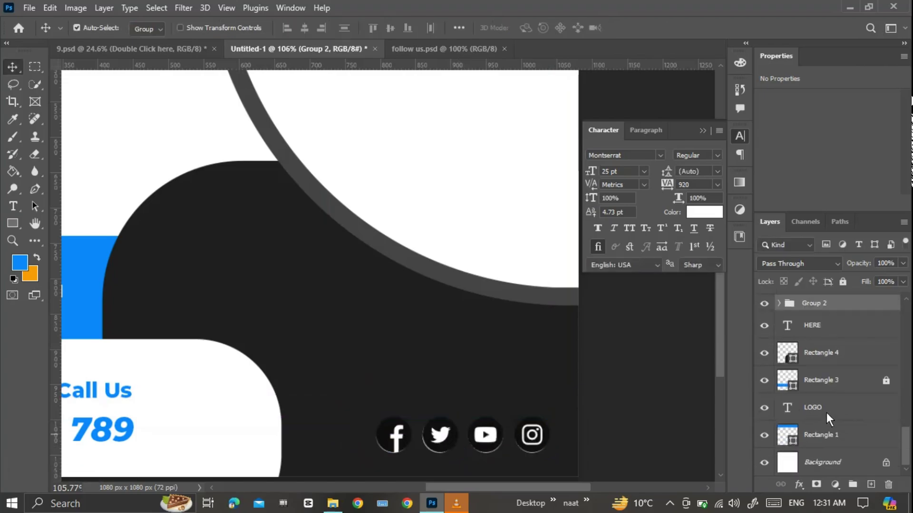
{"action": "scroll", "coordinate": [826, 413], "scroll_direction": "up", "scroll_amount": 2}
- Give the twitter layer a Satin effect and a white (ffffff) Color Overlay
{"action": "left_click", "coordinate": [780, 327]}
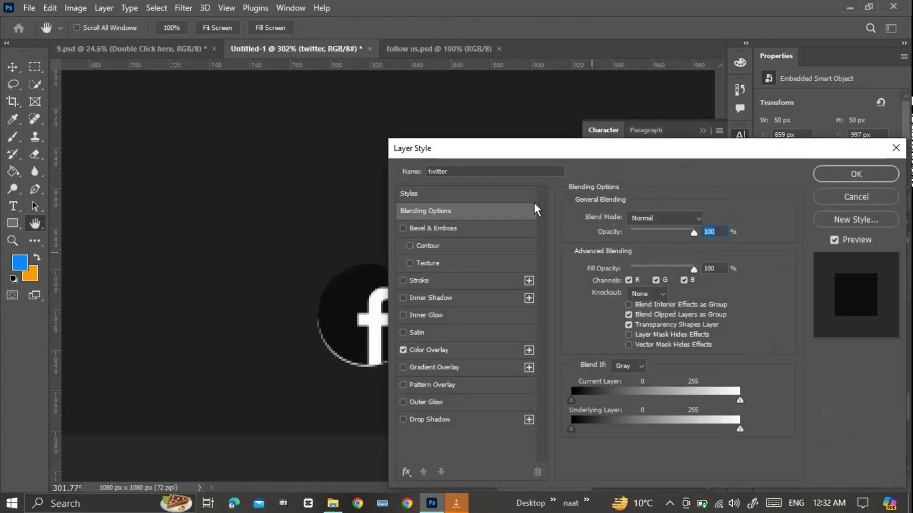
{"action": "left_click", "coordinate": [476, 332]}
{"action": "left_click", "coordinate": [445, 349]}
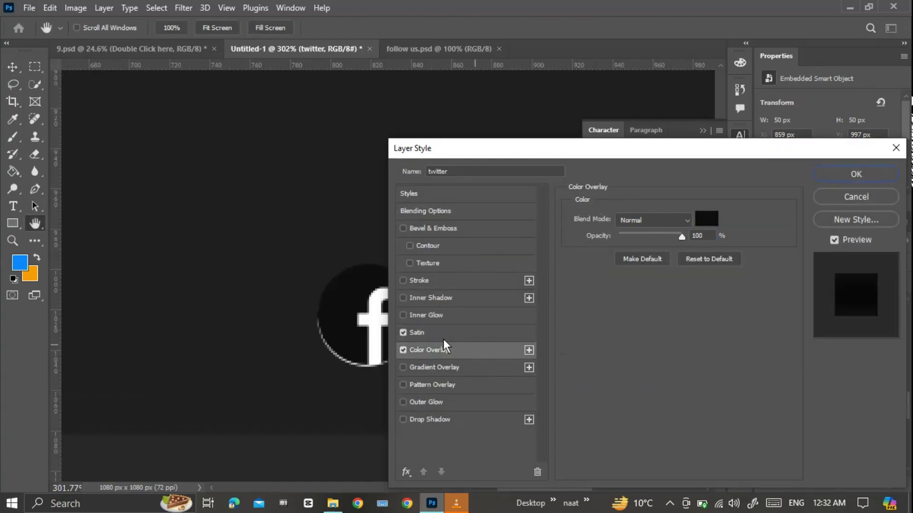
{"action": "left_click", "coordinate": [414, 332]}
{"action": "left_click", "coordinate": [444, 350]}
{"action": "mouse_move", "coordinate": [523, 150]}
{"action": "left_mouse_down"}
{"action": "mouse_move", "coordinate": [784, 206]}
{"action": "mouse_move", "coordinate": [715, 213]}
{"action": "left_mouse_up"}
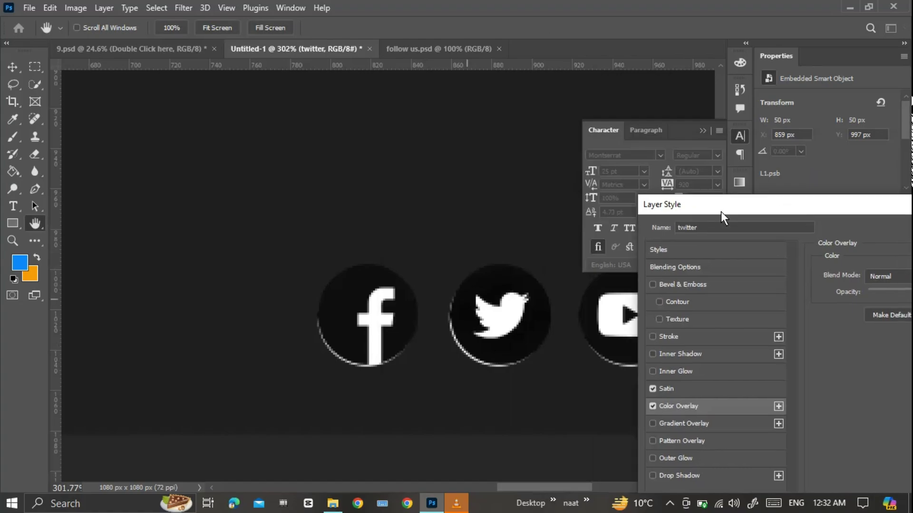
{"action": "left_click", "coordinate": [897, 282]}
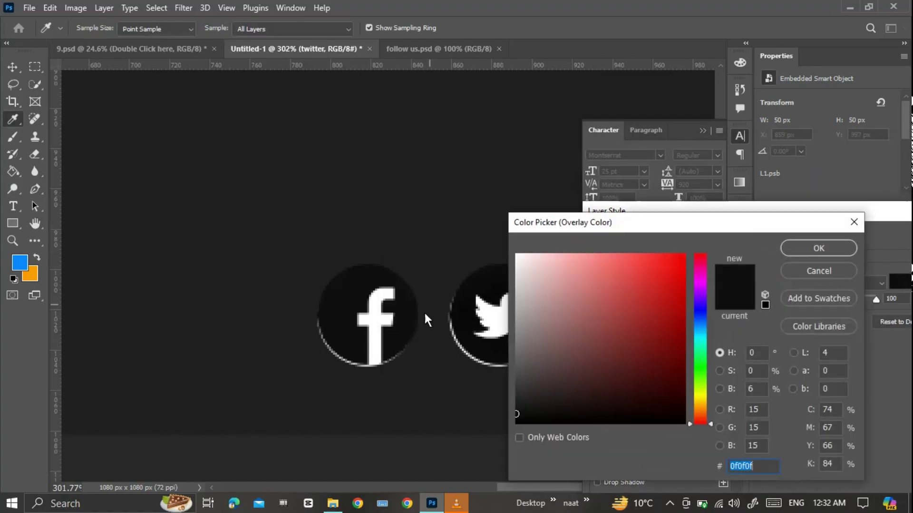
{"action": "left_click", "coordinate": [378, 312]}
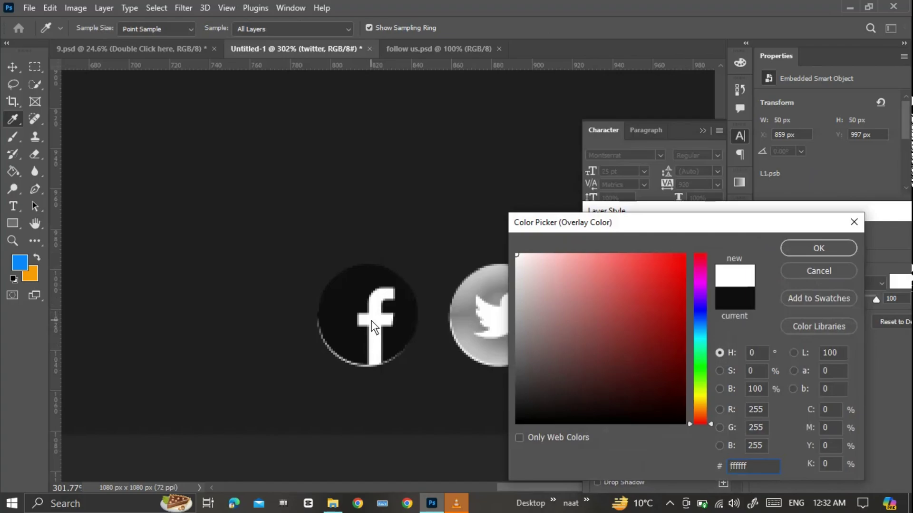
{"action": "scroll", "coordinate": [372, 321], "scroll_direction": "down", "scroll_amount": 2}
{"action": "left_click", "coordinate": [816, 248]}
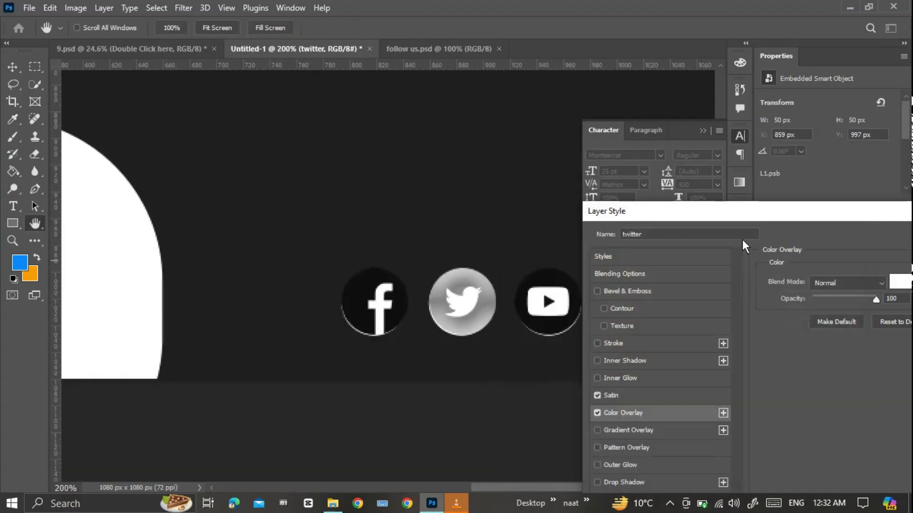
{"action": "left_click_drag", "start_coordinate": [742, 219], "coordinate": [489, 234]}
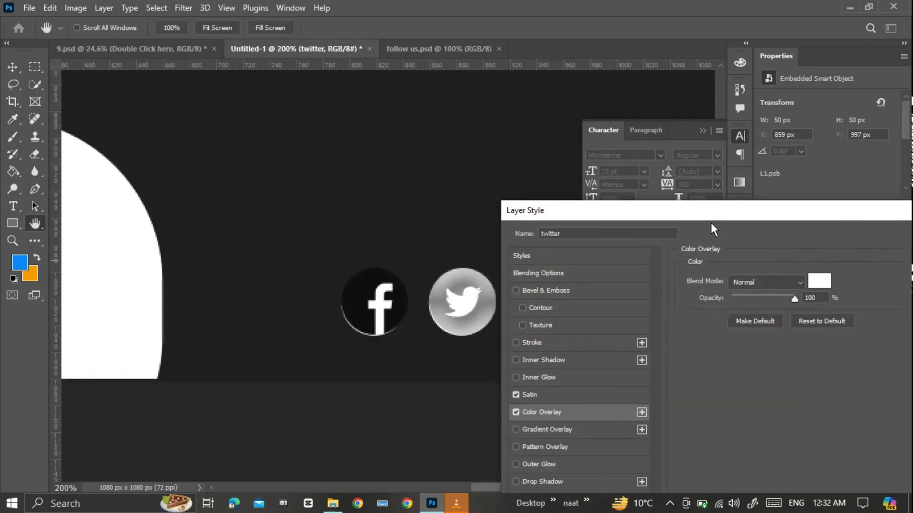
{"action": "key", "text": "Return"}
- Toggle the twitter icon's Satin effect off and back on to compare
{"action": "scroll", "coordinate": [541, 350], "scroll_direction": "down", "scroll_amount": 1}
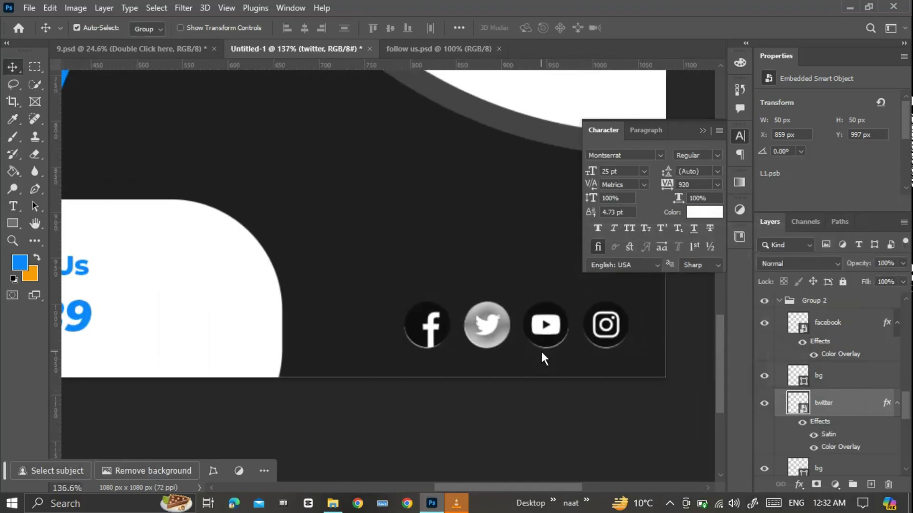
{"action": "scroll", "coordinate": [540, 349], "scroll_direction": "down", "scroll_amount": 1}
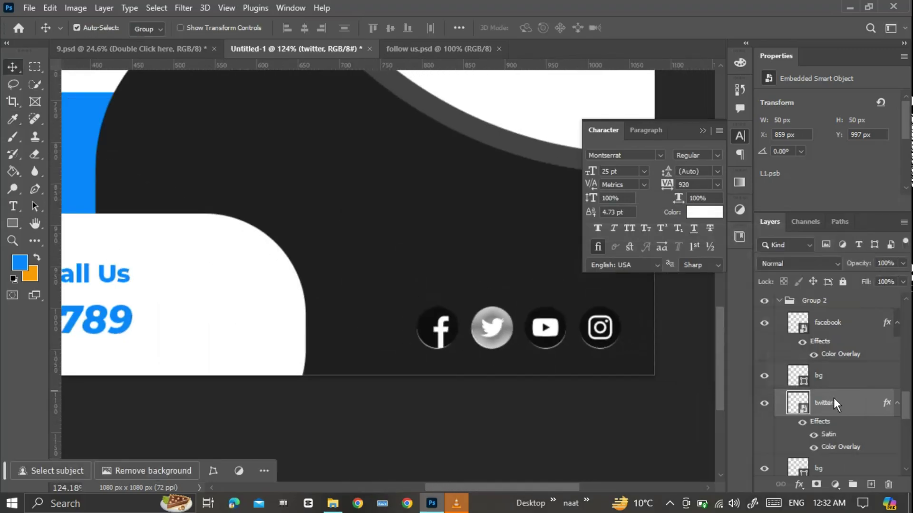
{"action": "scroll", "coordinate": [834, 397], "scroll_direction": "down", "scroll_amount": 2}
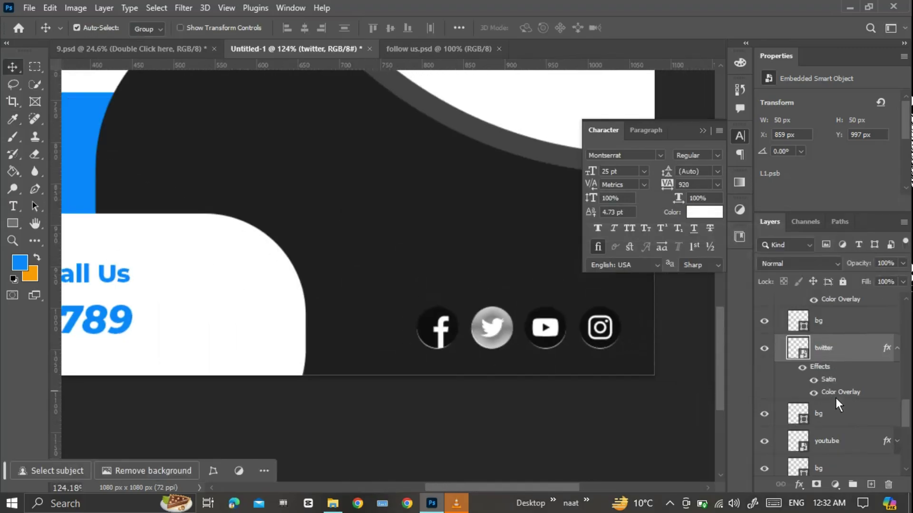
{"action": "left_click", "coordinate": [815, 379]}
{"action": "left_click", "coordinate": [814, 379]}
{"action": "left_click", "coordinate": [548, 342]}
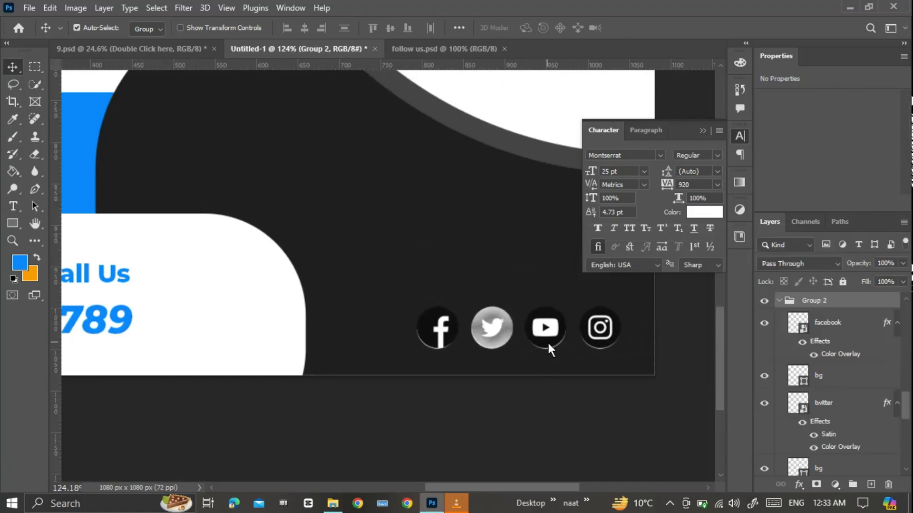
- Give the facebook icon layer a Satin effect and a white Color Overlay
{"action": "double_click", "coordinate": [845, 339]}
{"action": "left_click", "coordinate": [404, 332]}
{"action": "left_click", "coordinate": [381, 349]}
{"action": "left_click", "coordinate": [648, 215]}
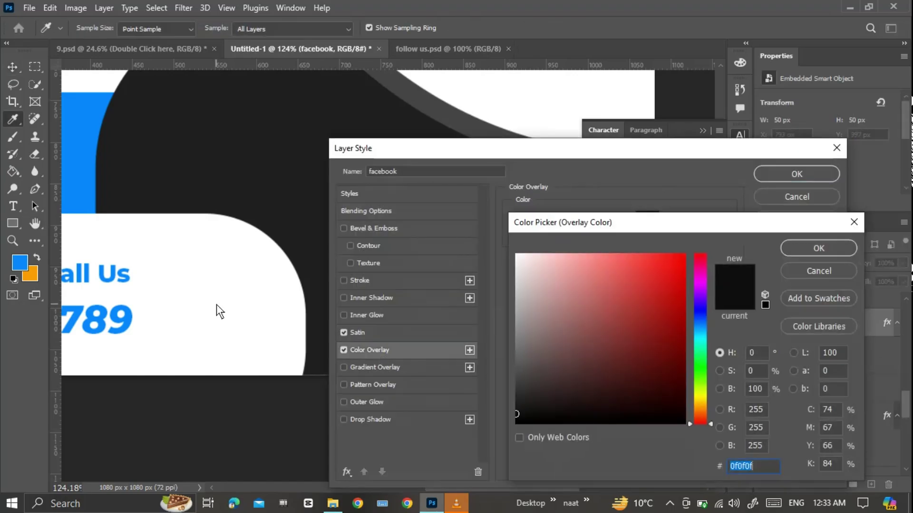
{"action": "key", "text": "Return"}
{"action": "left_click", "coordinate": [796, 176]}
- Add Satin and a white Color Overlay to the youtube icon layer
{"action": "scroll", "coordinate": [847, 407], "scroll_direction": "up", "scroll_amount": 1}
{"action": "scroll", "coordinate": [847, 407], "scroll_direction": "up", "scroll_amount": 1}
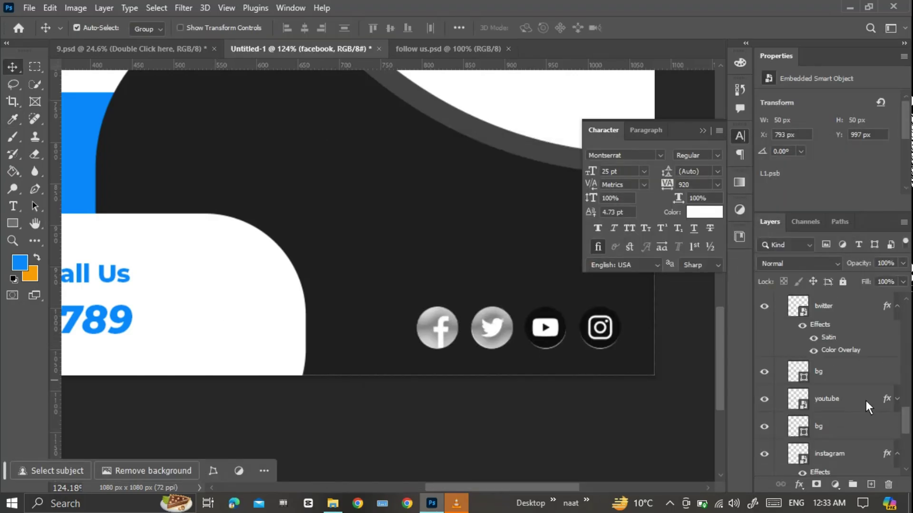
{"action": "double_click", "coordinate": [866, 398]}
{"action": "left_click", "coordinate": [380, 332]}
{"action": "left_click", "coordinate": [647, 217]}
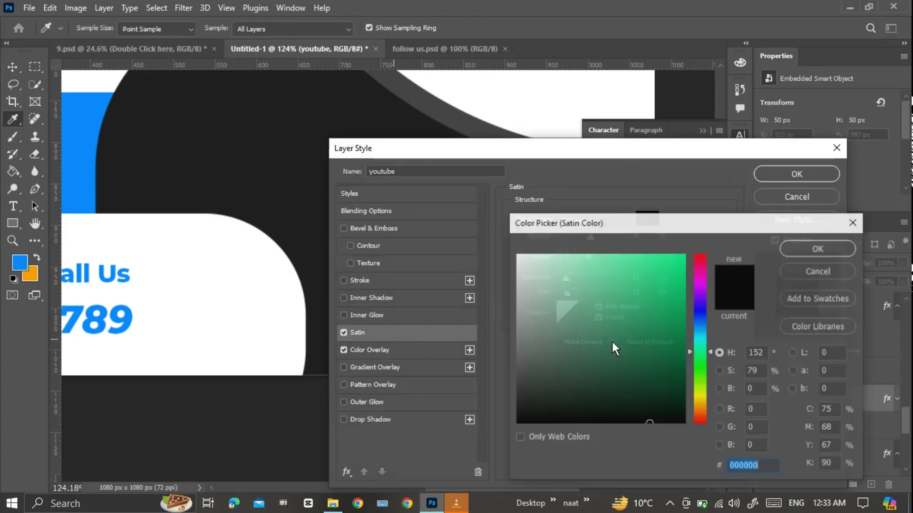
{"action": "key", "text": "Return"}
{"action": "left_click", "coordinate": [373, 349]}
{"action": "left_click", "coordinate": [647, 218]}
{"action": "left_click", "coordinate": [229, 314]}
{"action": "key", "text": "Return"}
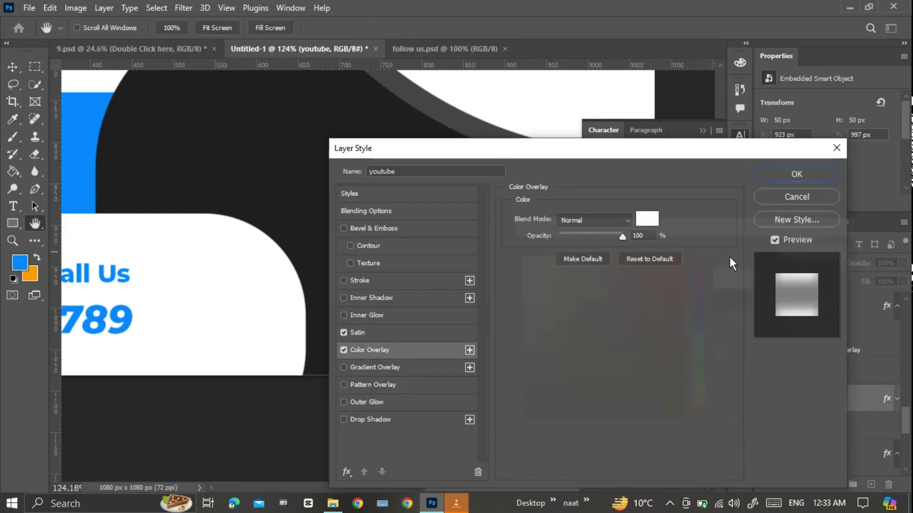
{"action": "key", "text": "Return"}
- Apply Satin and a white Color Overlay to the instagram icon, then fit the post on screen
{"action": "scroll", "coordinate": [809, 398], "scroll_direction": "up", "scroll_amount": 1}
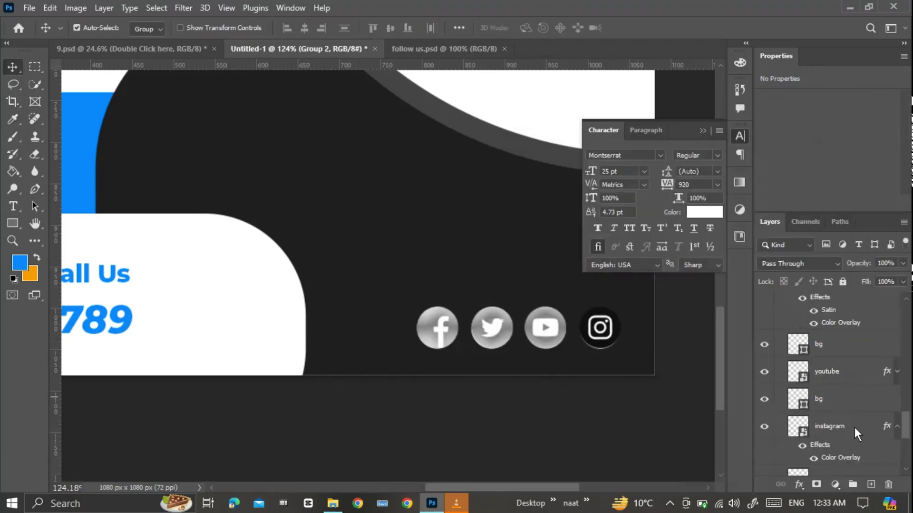
{"action": "double_click", "coordinate": [854, 427]}
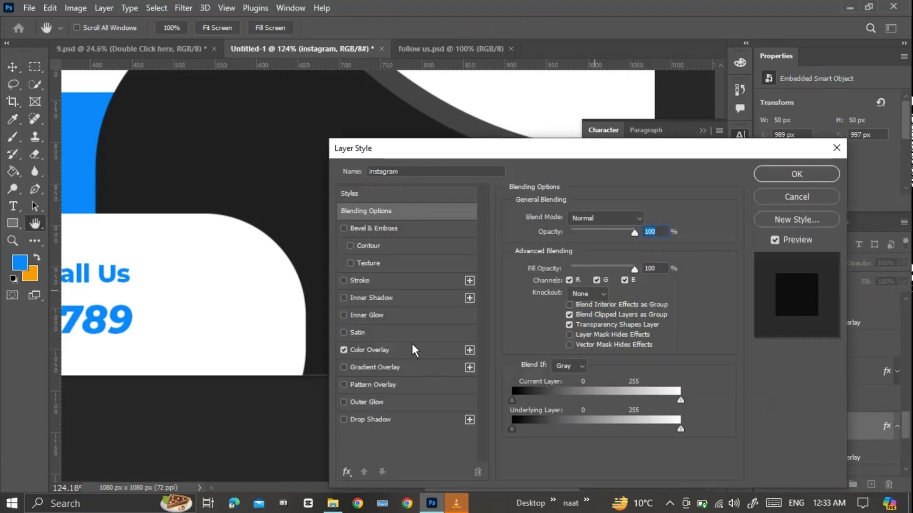
{"action": "left_click", "coordinate": [403, 333]}
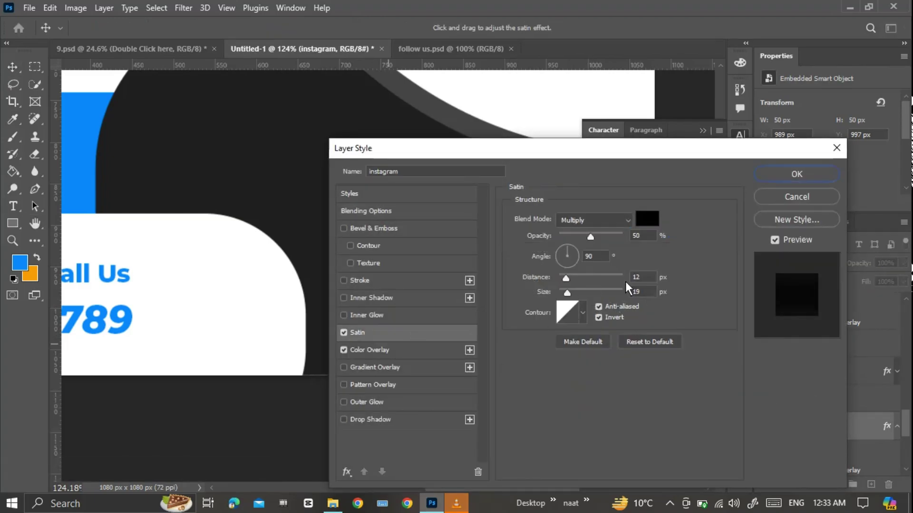
{"action": "left_click", "coordinate": [393, 347]}
{"action": "left_click", "coordinate": [656, 218]}
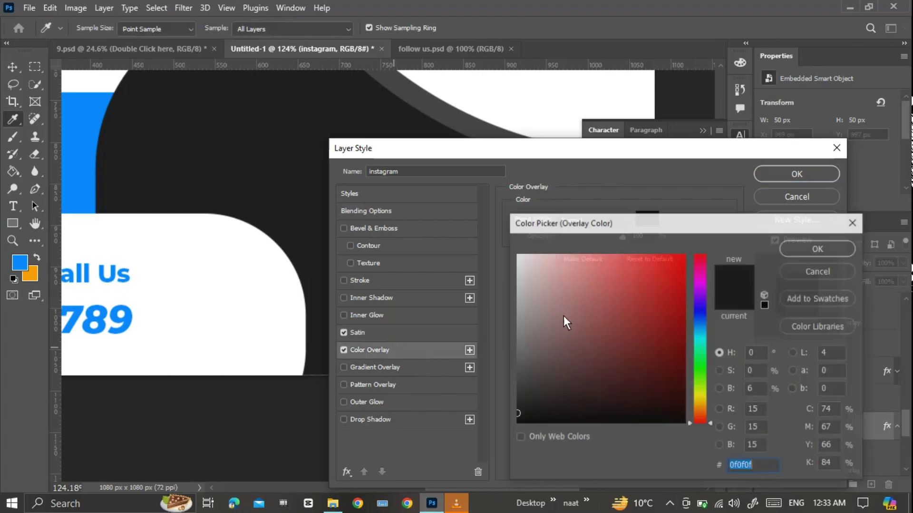
{"action": "left_click_drag", "start_coordinate": [564, 316], "coordinate": [517, 255]}
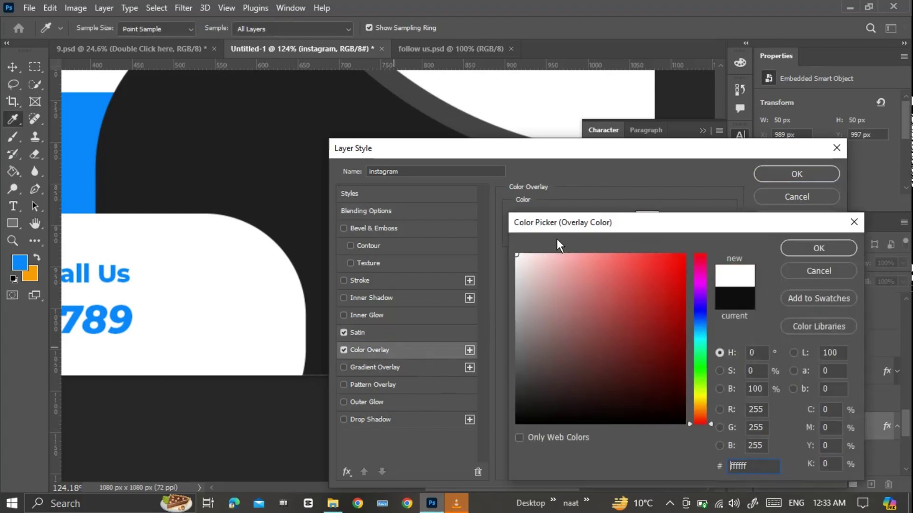
{"action": "left_click", "coordinate": [826, 246]}
{"action": "left_click", "coordinate": [809, 165]}
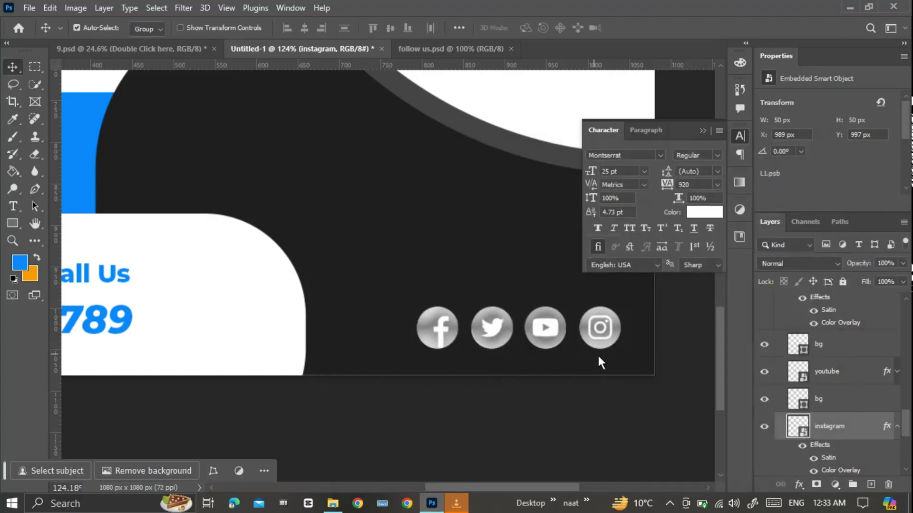
{"action": "key", "text": "ctrl+0"}
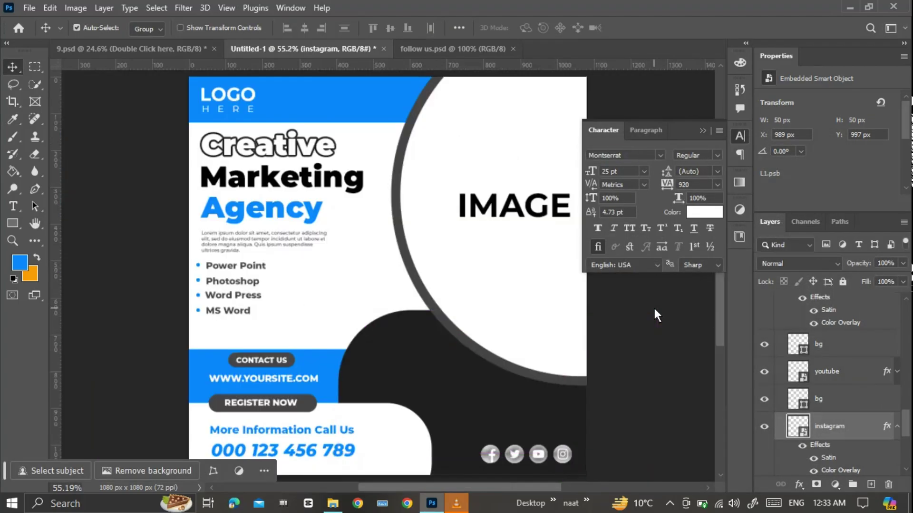